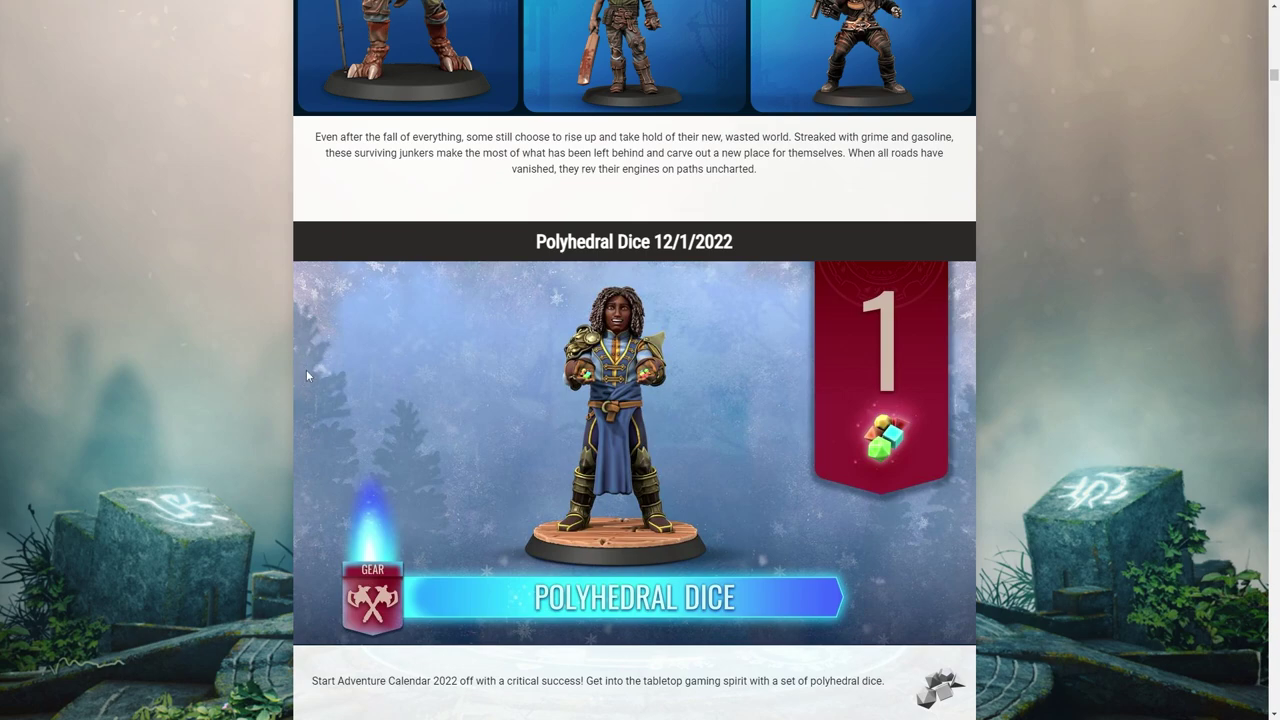
Scroll up the news page past the advent calendar cards to the Decal Kitbashing (12/14/2022) section
{"action": "scroll", "coordinate": [300, 375], "scroll_direction": "up", "scroll_amount": 6}
{"action": "scroll", "coordinate": [262, 386], "scroll_direction": "up", "scroll_amount": 5}
{"action": "scroll", "coordinate": [258, 378], "scroll_direction": "up", "scroll_amount": 5}
{"action": "scroll", "coordinate": [279, 390], "scroll_direction": "up", "scroll_amount": 4}
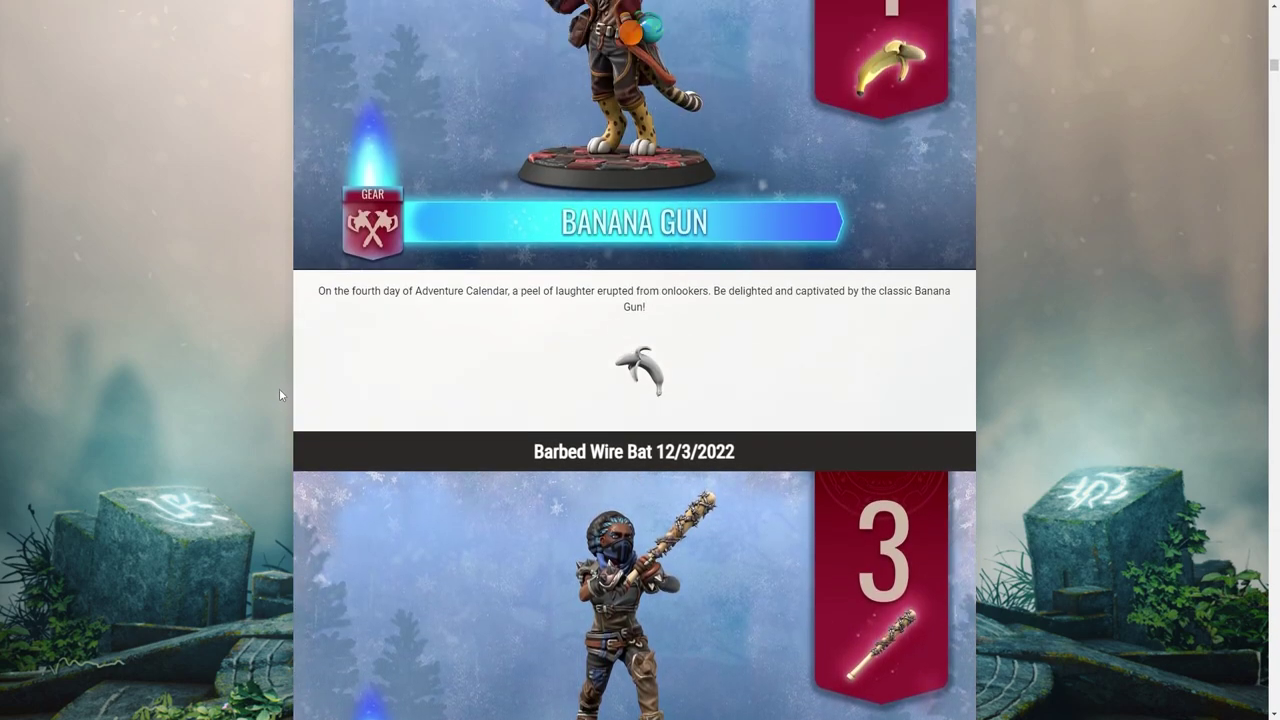
{"action": "scroll", "coordinate": [285, 395], "scroll_direction": "up", "scroll_amount": 5}
{"action": "scroll", "coordinate": [285, 415], "scroll_direction": "up", "scroll_amount": 2}
{"action": "scroll", "coordinate": [278, 437], "scroll_direction": "up", "scroll_amount": 4}
{"action": "scroll", "coordinate": [278, 435], "scroll_direction": "up", "scroll_amount": 5}
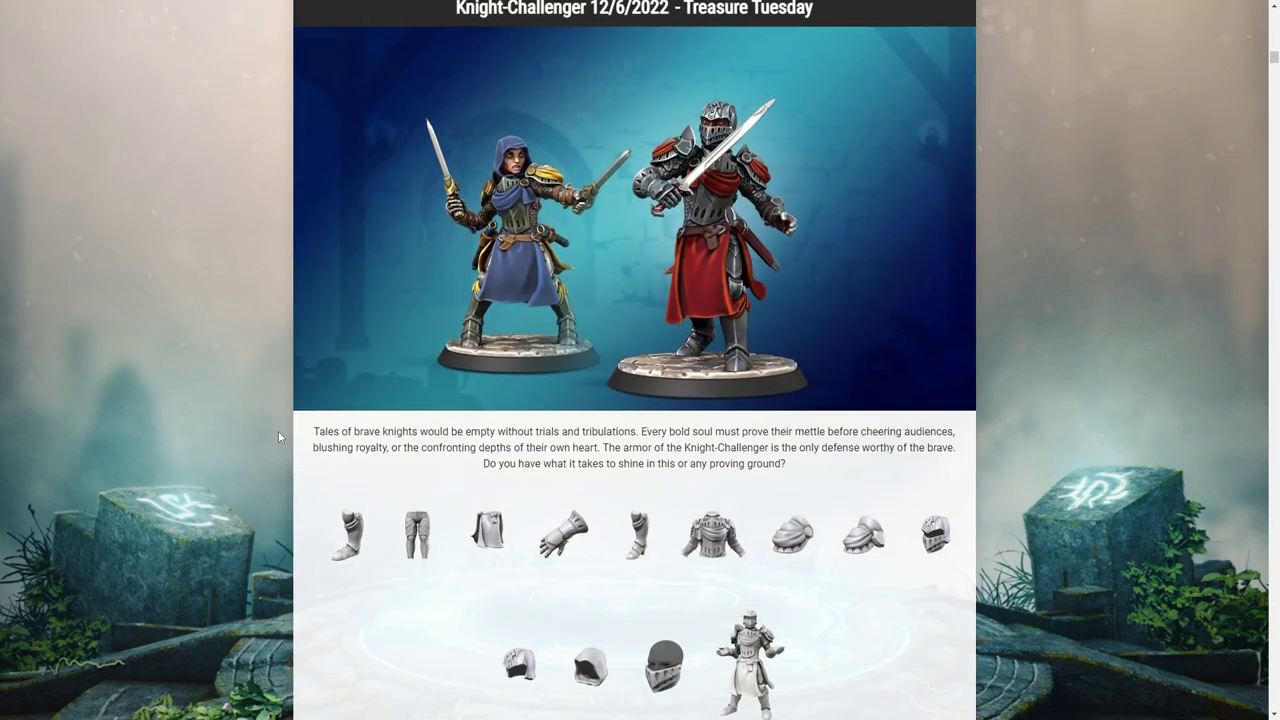
{"action": "scroll", "coordinate": [330, 434], "scroll_direction": "up", "scroll_amount": 3}
{"action": "scroll", "coordinate": [390, 430], "scroll_direction": "down", "scroll_amount": 4}
{"action": "scroll", "coordinate": [500, 425], "scroll_direction": "down", "scroll_amount": 3}
{"action": "scroll", "coordinate": [650, 415], "scroll_direction": "up", "scroll_amount": 5}
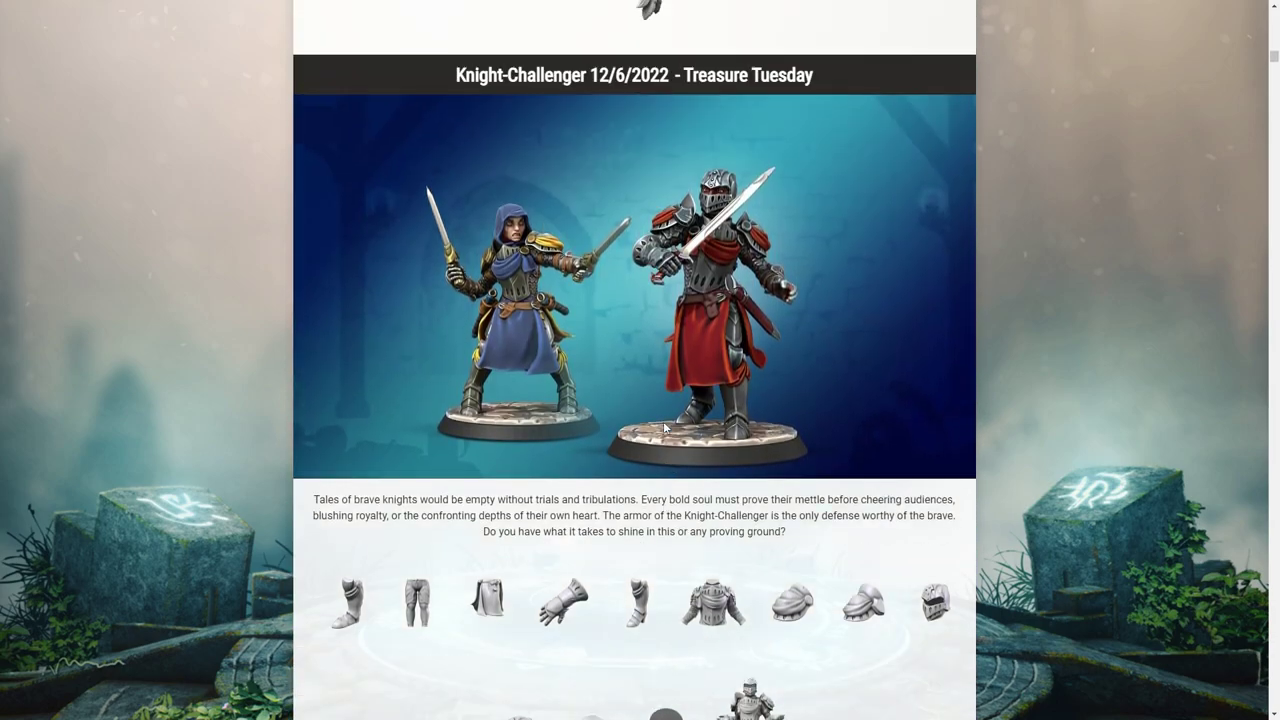
{"action": "scroll", "coordinate": [614, 400], "scroll_direction": "up", "scroll_amount": 5}
{"action": "scroll", "coordinate": [766, 463], "scroll_direction": "up", "scroll_amount": 6}
{"action": "scroll", "coordinate": [1000, 490], "scroll_direction": "up", "scroll_amount": 5}
{"action": "scroll", "coordinate": [1030, 490], "scroll_direction": "up", "scroll_amount": 4}
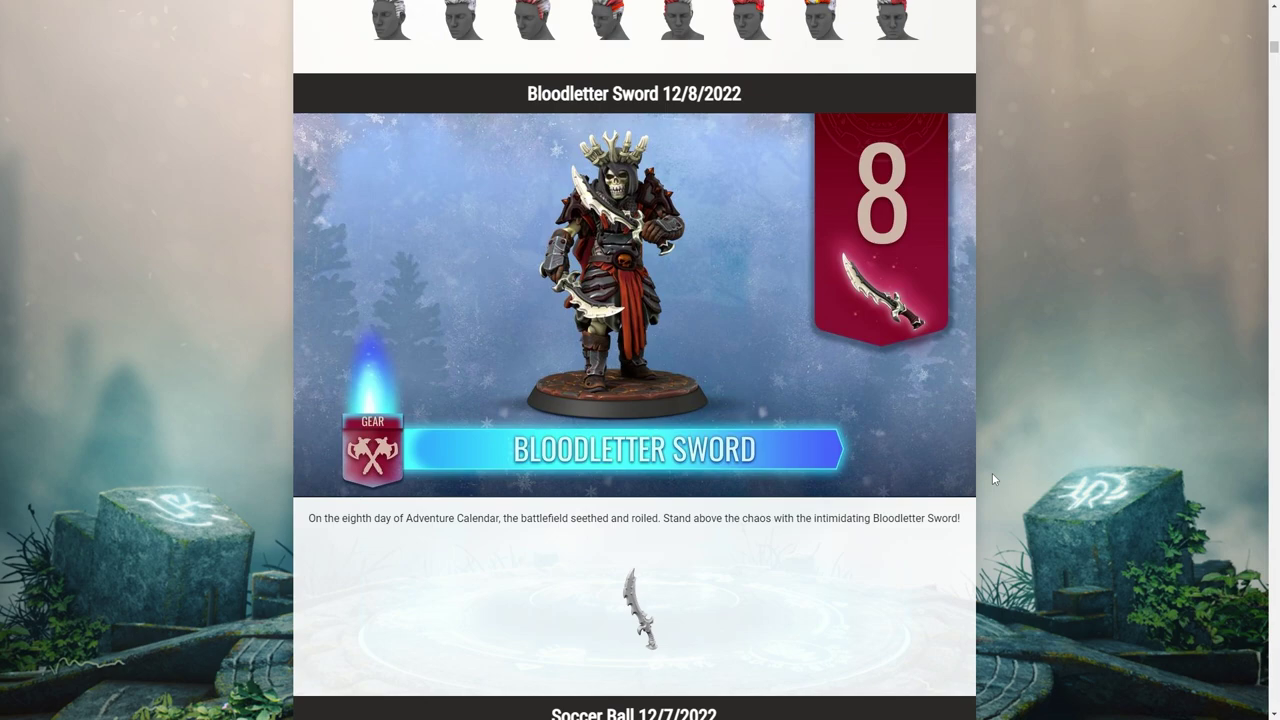
{"action": "scroll", "coordinate": [997, 470], "scroll_direction": "up", "scroll_amount": 3}
{"action": "scroll", "coordinate": [1013, 492], "scroll_direction": "up", "scroll_amount": 4}
{"action": "scroll", "coordinate": [1005, 510], "scroll_direction": "up", "scroll_amount": 3}
{"action": "scroll", "coordinate": [990, 509], "scroll_direction": "up", "scroll_amount": 5}
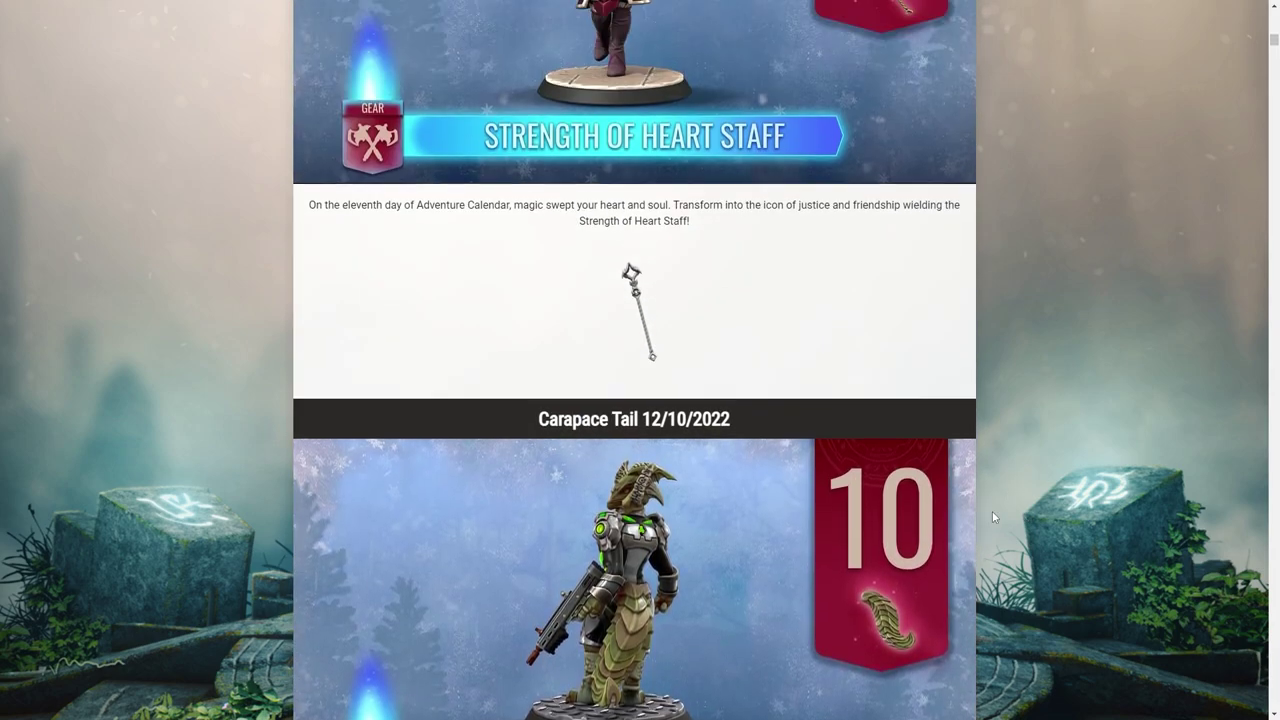
{"action": "scroll", "coordinate": [992, 511], "scroll_direction": "up", "scroll_amount": 5}
{"action": "scroll", "coordinate": [985, 500], "scroll_direction": "up", "scroll_amount": 5}
{"action": "scroll", "coordinate": [978, 490], "scroll_direction": "up", "scroll_amount": 3}
{"action": "scroll", "coordinate": [985, 491], "scroll_direction": "up", "scroll_amount": 4}
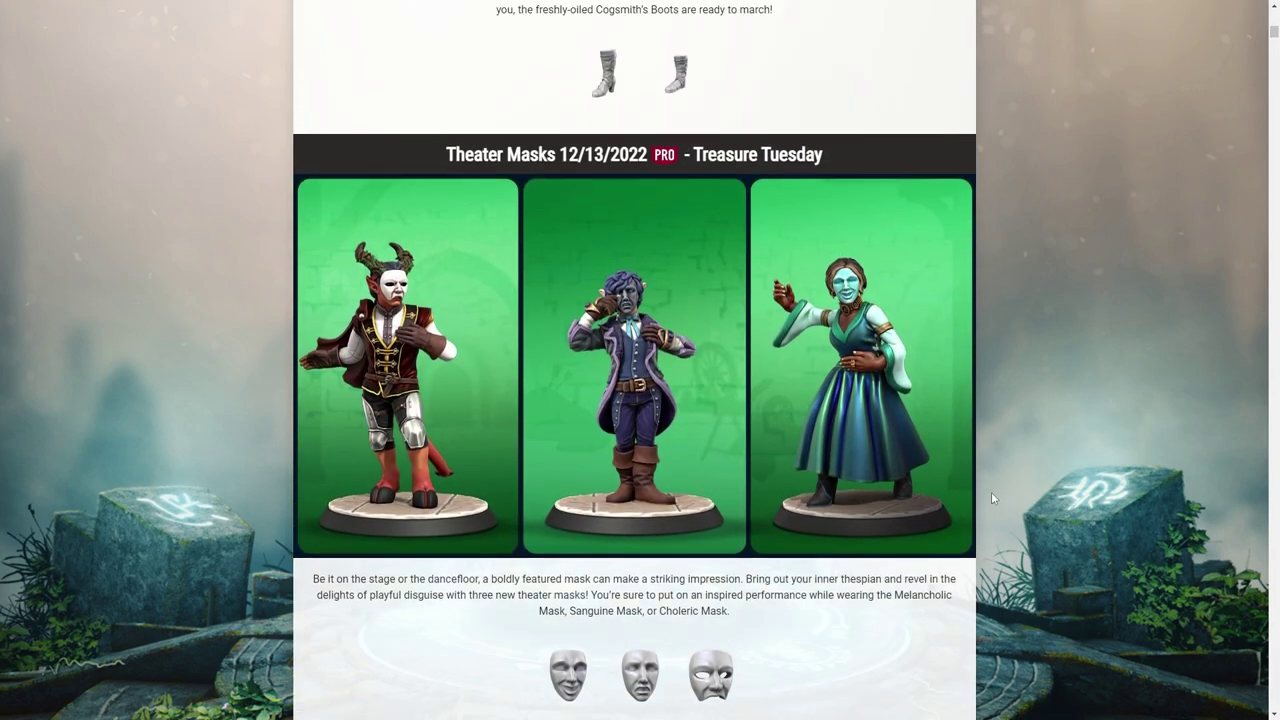
{"action": "scroll", "coordinate": [975, 450], "scroll_direction": "up", "scroll_amount": 10}
{"action": "scroll", "coordinate": [1014, 420], "scroll_direction": "up", "scroll_amount": 4}
{"action": "scroll", "coordinate": [1014, 420], "scroll_direction": "up", "scroll_amount": 5}
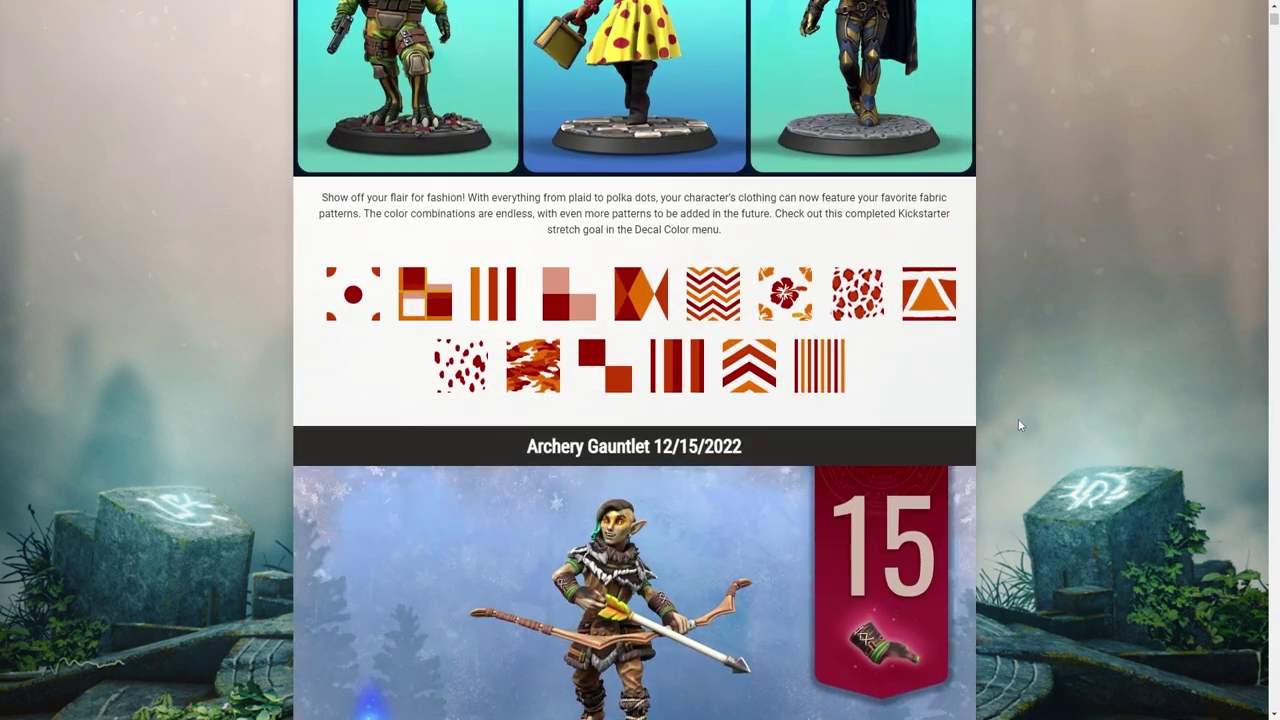
{"action": "scroll", "coordinate": [997, 400], "scroll_direction": "down", "scroll_amount": 8}
{"action": "scroll", "coordinate": [1014, 343], "scroll_direction": "down", "scroll_amount": 5}
{"action": "scroll", "coordinate": [960, 337], "scroll_direction": "up", "scroll_amount": 3}
{"action": "scroll", "coordinate": [800, 280], "scroll_direction": "up", "scroll_amount": 4}
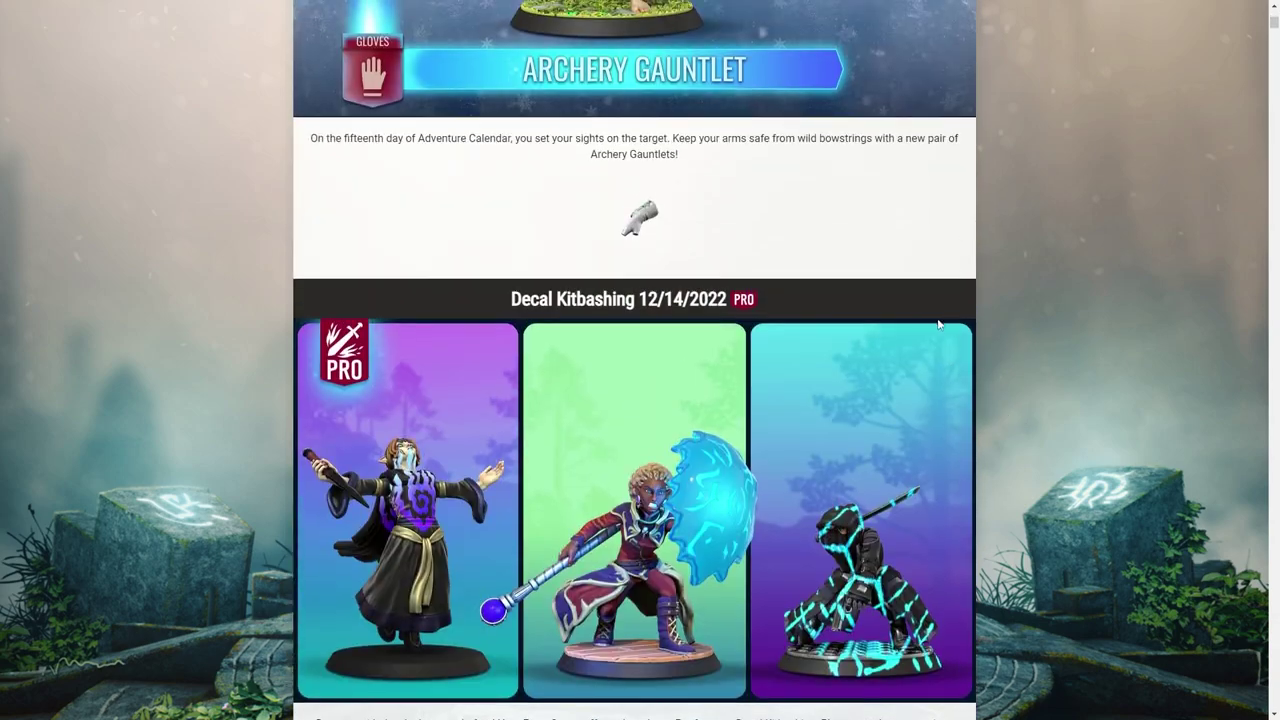
{"action": "scroll", "coordinate": [612, 218], "scroll_direction": "down", "scroll_amount": 3}
{"action": "scroll", "coordinate": [600, 190], "scroll_direction": "up", "scroll_amount": 1}
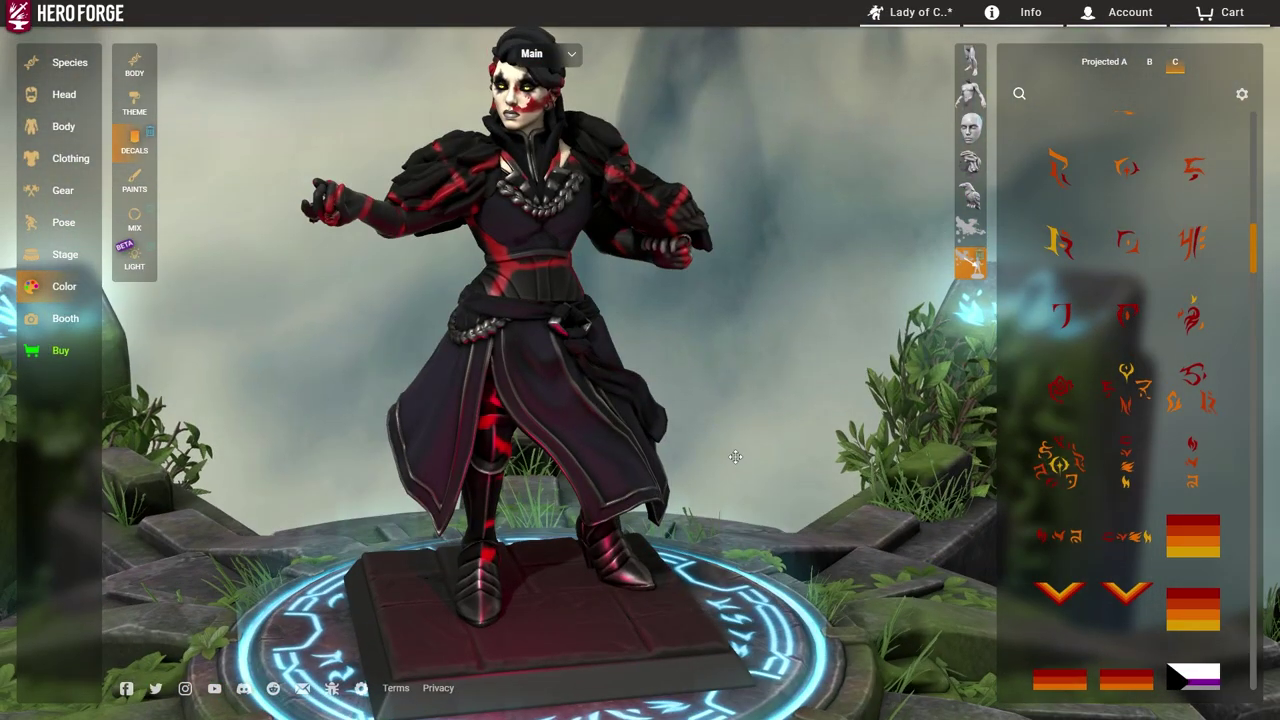
{"action": "scroll", "coordinate": [1075, 590], "scroll_direction": "down", "scroll_amount": 2}
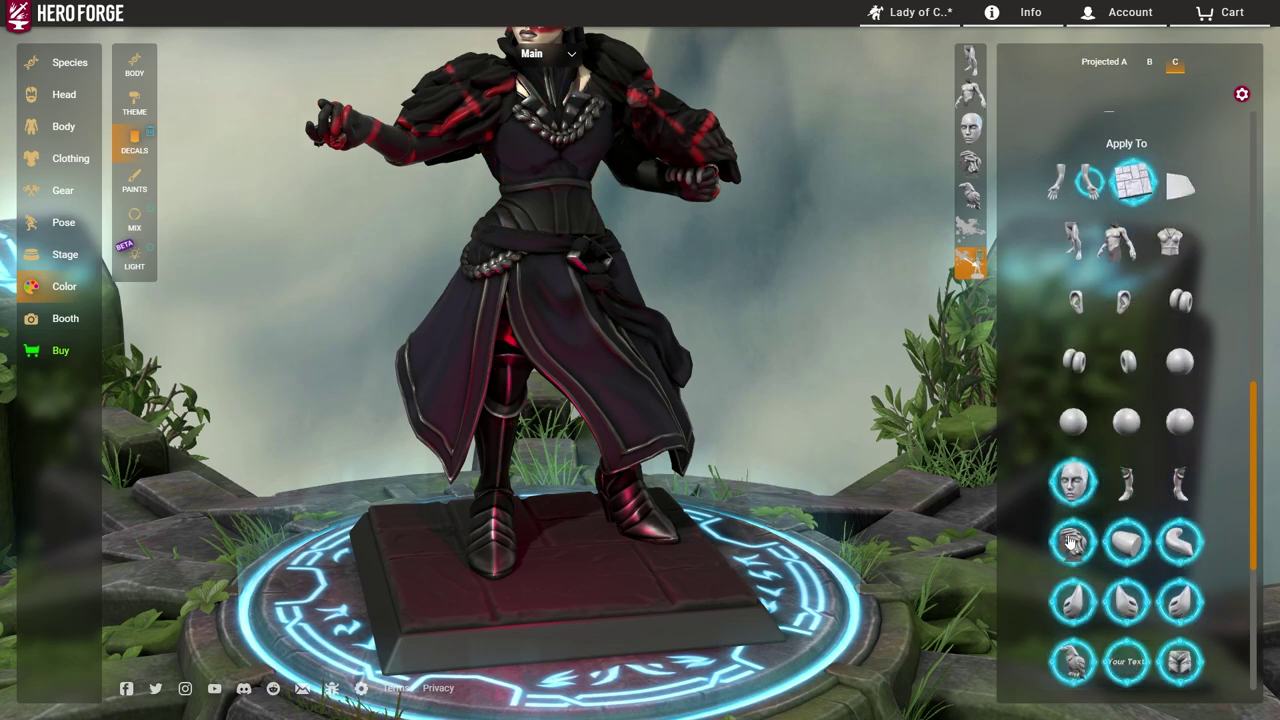
{"action": "scroll", "coordinate": [1150, 520], "scroll_direction": "down", "scroll_amount": 3}
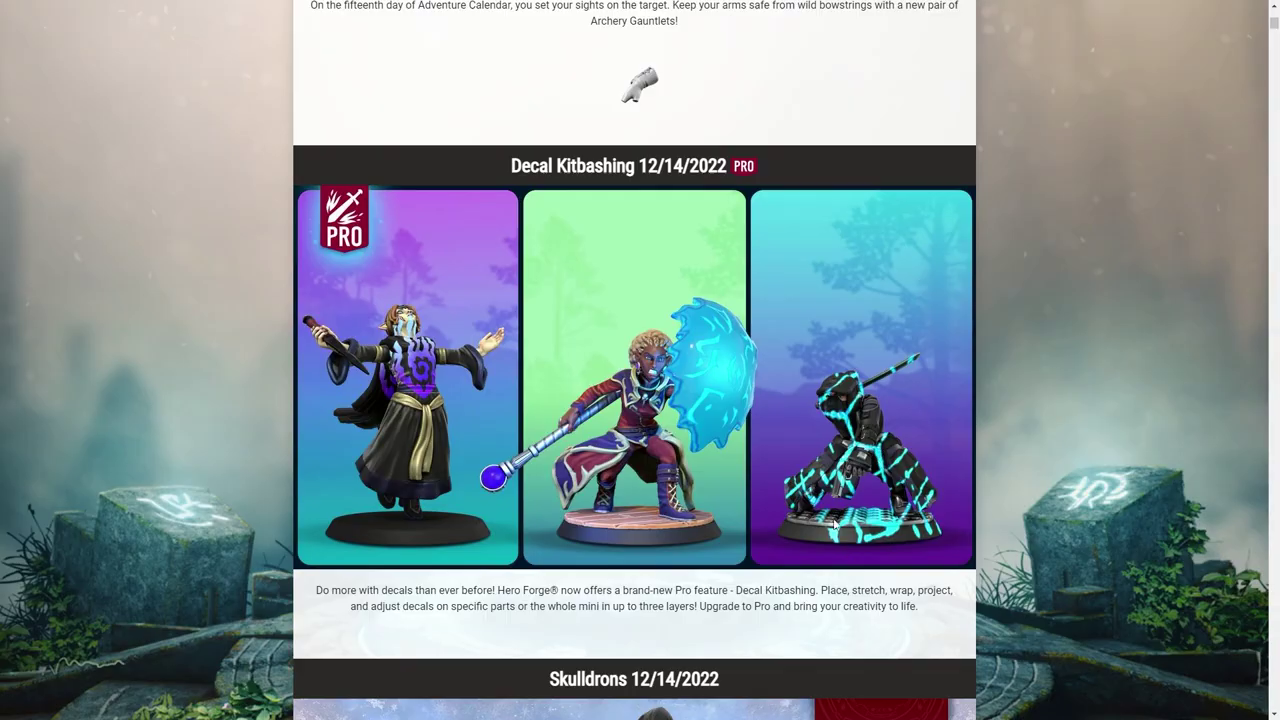
Scroll up to the Clothing Pattern Decals announcement
{"action": "scroll", "coordinate": [766, 357], "scroll_direction": "up", "scroll_amount": 4}
{"action": "scroll", "coordinate": [766, 360], "scroll_direction": "up", "scroll_amount": 6}
{"action": "scroll", "coordinate": [766, 360], "scroll_direction": "up", "scroll_amount": 4}
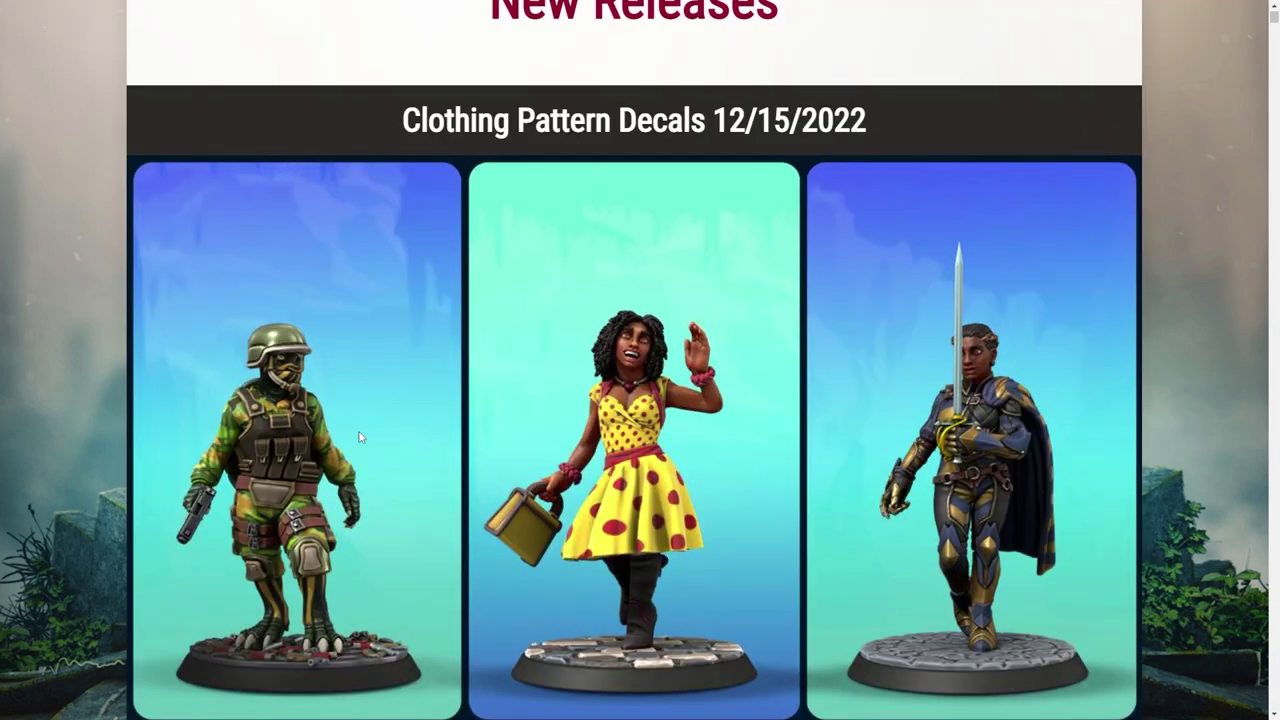
{"action": "scroll", "coordinate": [320, 400], "scroll_direction": "down", "scroll_amount": 1}
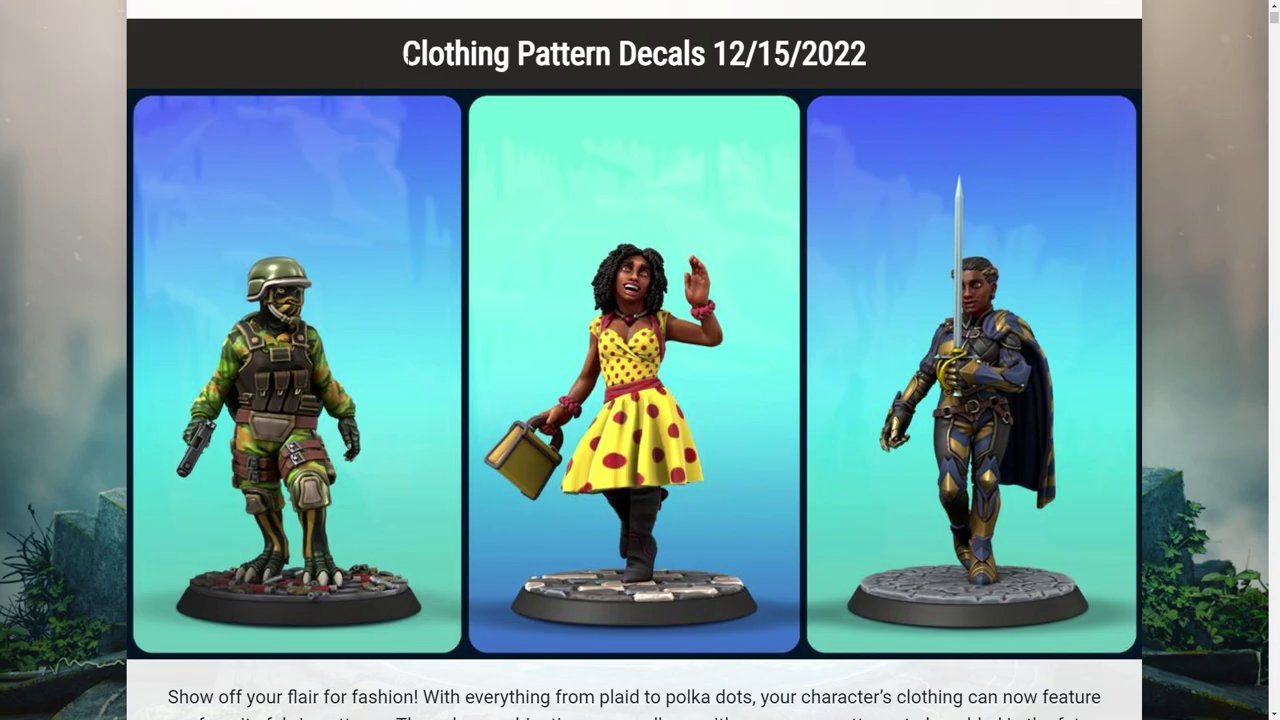
Clear the accidental title text selection and scroll back down the page
{"action": "left_click_drag", "start_coordinate": [405, 55], "coordinate": [915, 55]}
{"action": "left_click", "coordinate": [1178, 281]}
{"action": "scroll", "coordinate": [1188, 426], "scroll_direction": "down", "scroll_amount": 3}
{"action": "scroll", "coordinate": [1135, 418], "scroll_direction": "down", "scroll_amount": 5}
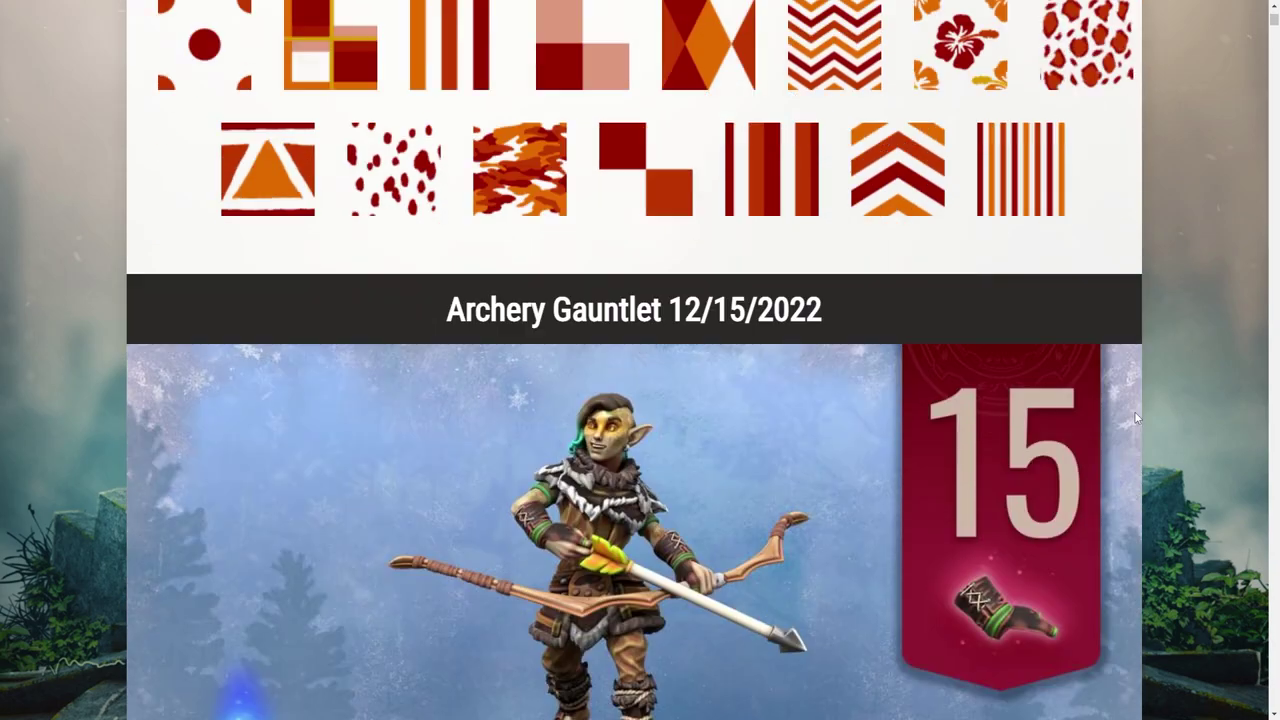
{"action": "scroll", "coordinate": [1135, 418], "scroll_direction": "down", "scroll_amount": 8}
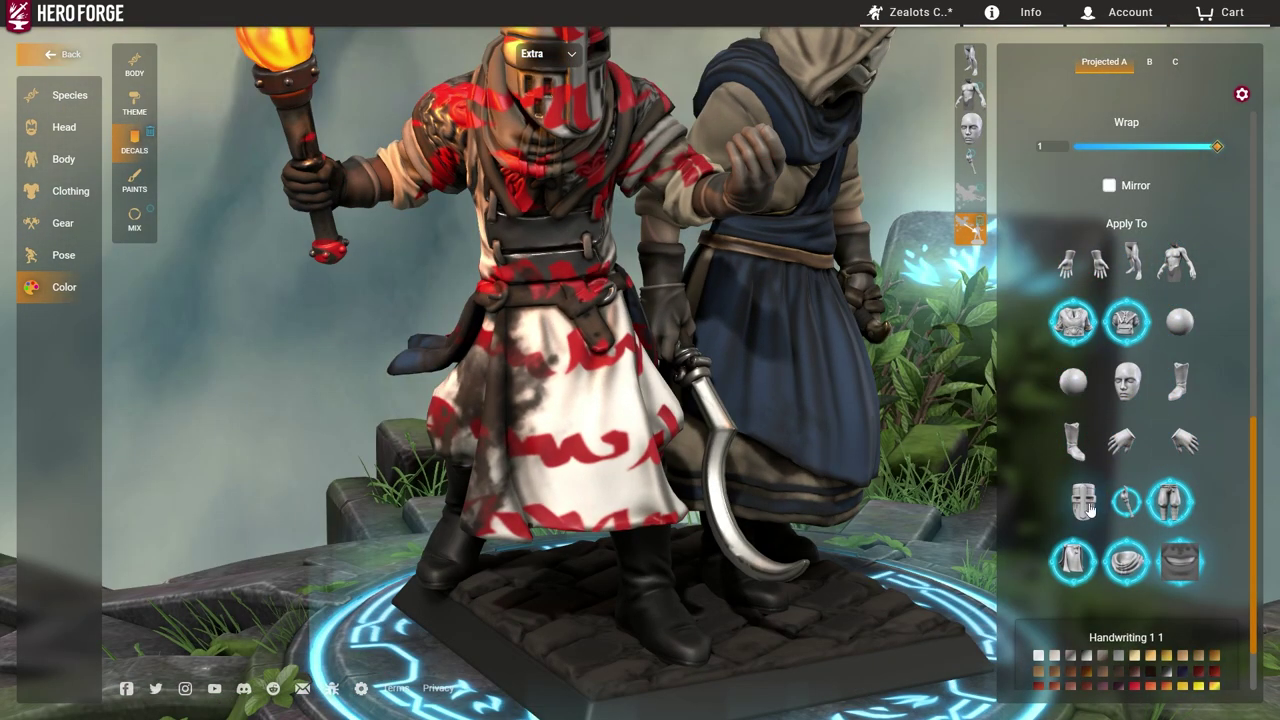
Shrink the red script decal on the skirt and nudge it with the Scale, Up/Down and Left/Right sliders
{"action": "scroll", "coordinate": [1040, 540], "scroll_direction": "up", "scroll_amount": 3}
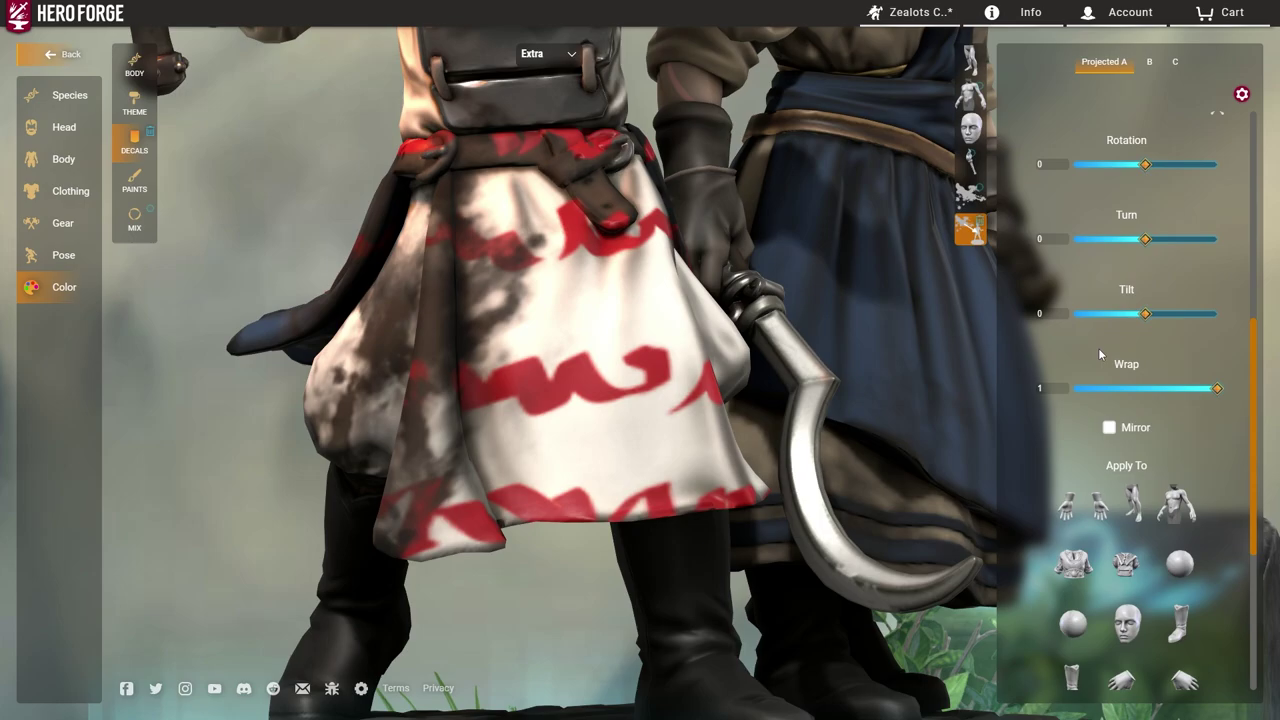
{"action": "scroll", "coordinate": [1098, 348], "scroll_direction": "up", "scroll_amount": 5}
{"action": "left_click_drag", "start_coordinate": [1145, 503], "coordinate": [1100, 503]}
{"action": "left_click_drag", "start_coordinate": [1145, 263], "coordinate": [1120, 263]}
{"action": "left_click_drag", "start_coordinate": [1145, 189], "coordinate": [1133, 190]}
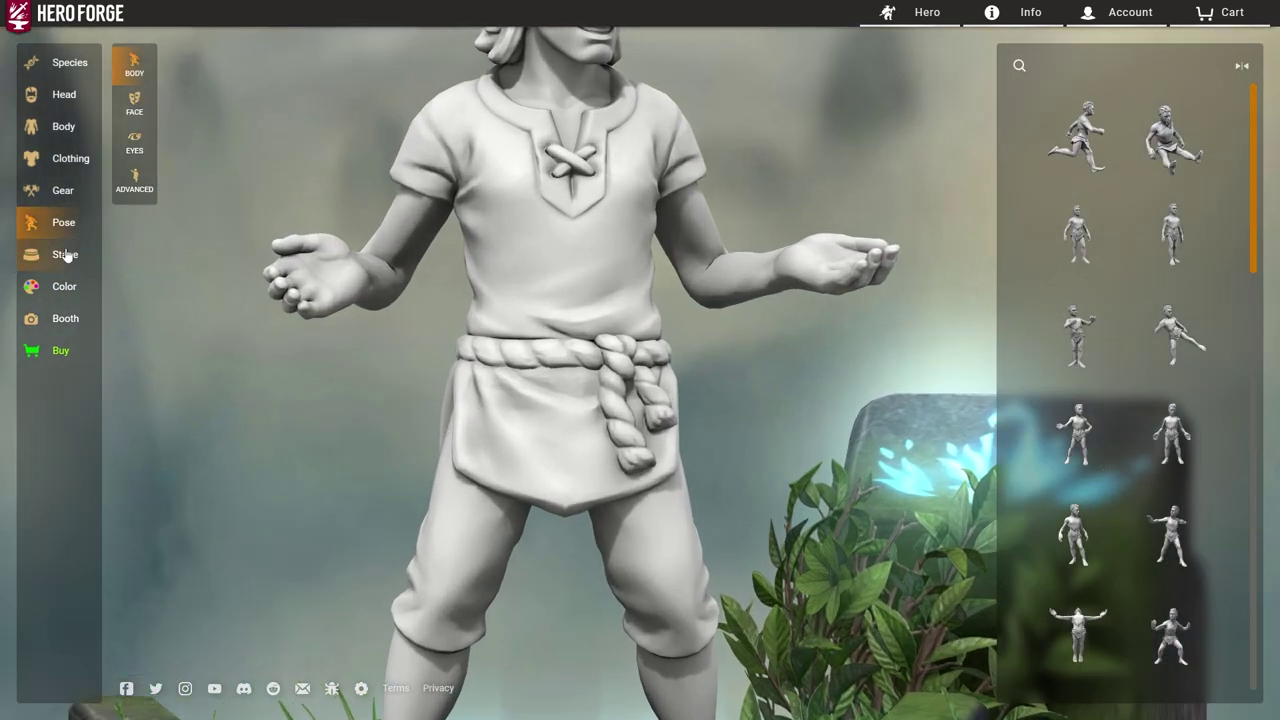
Go through Stage, Pose and Color to the Decals tab showing the Layer A leg decals
{"action": "left_click", "coordinate": [47, 256]}
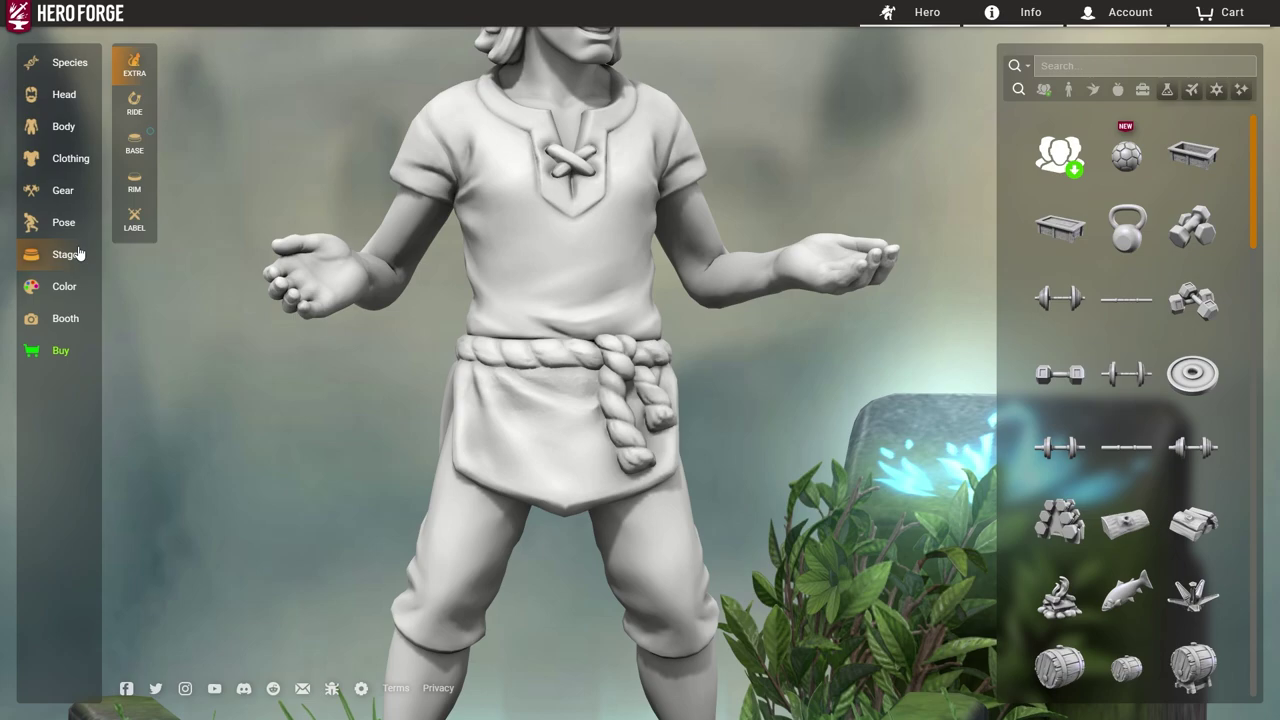
{"action": "left_click", "coordinate": [66, 223]}
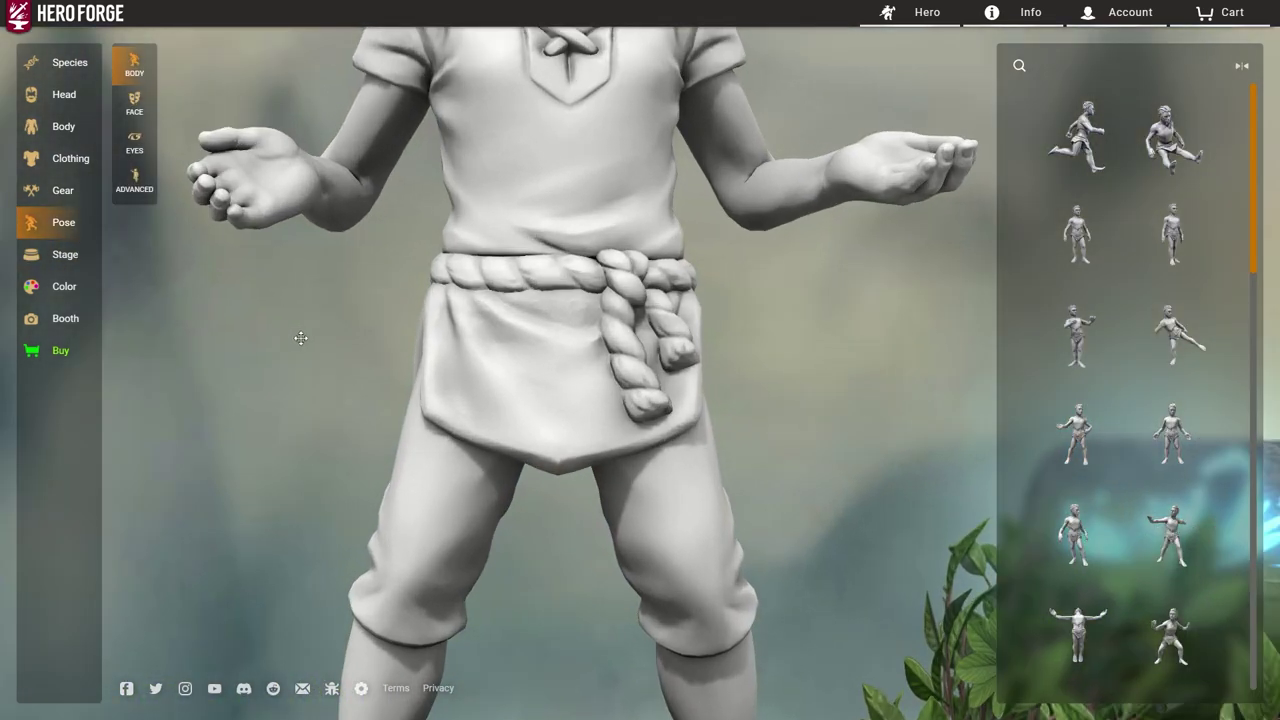
{"action": "left_click", "coordinate": [60, 297]}
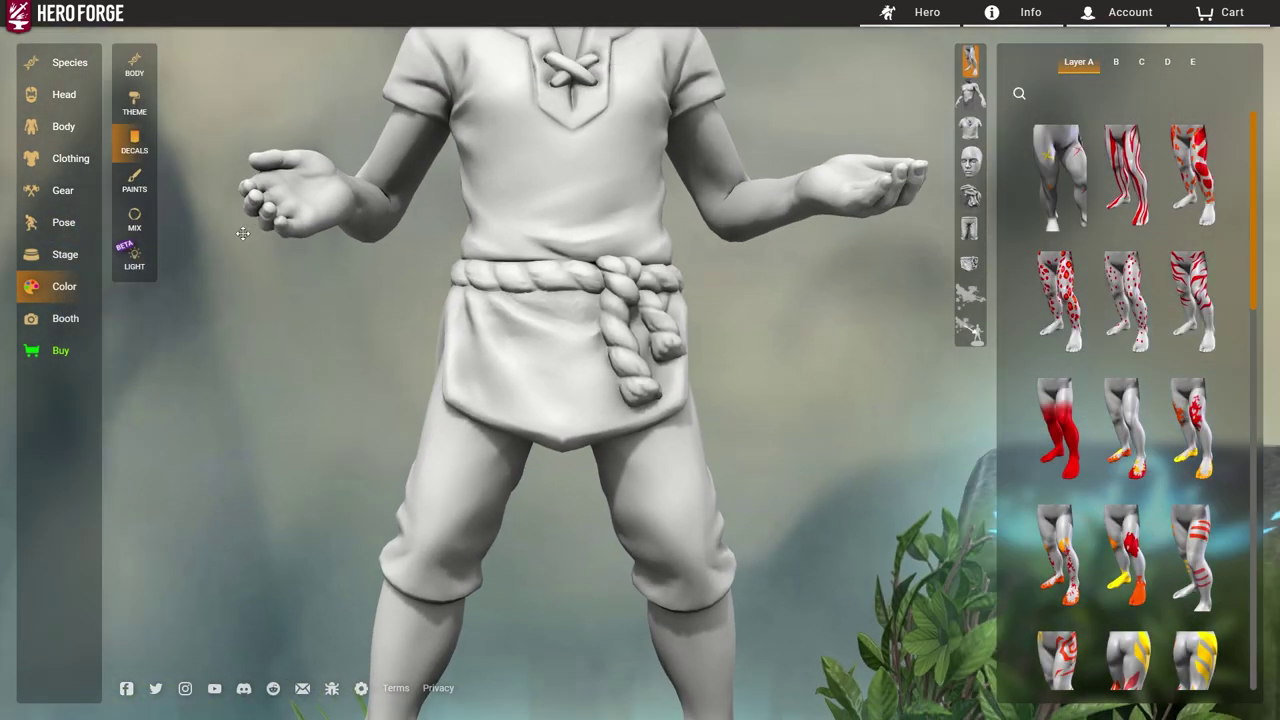
{"action": "left_click", "coordinate": [128, 137]}
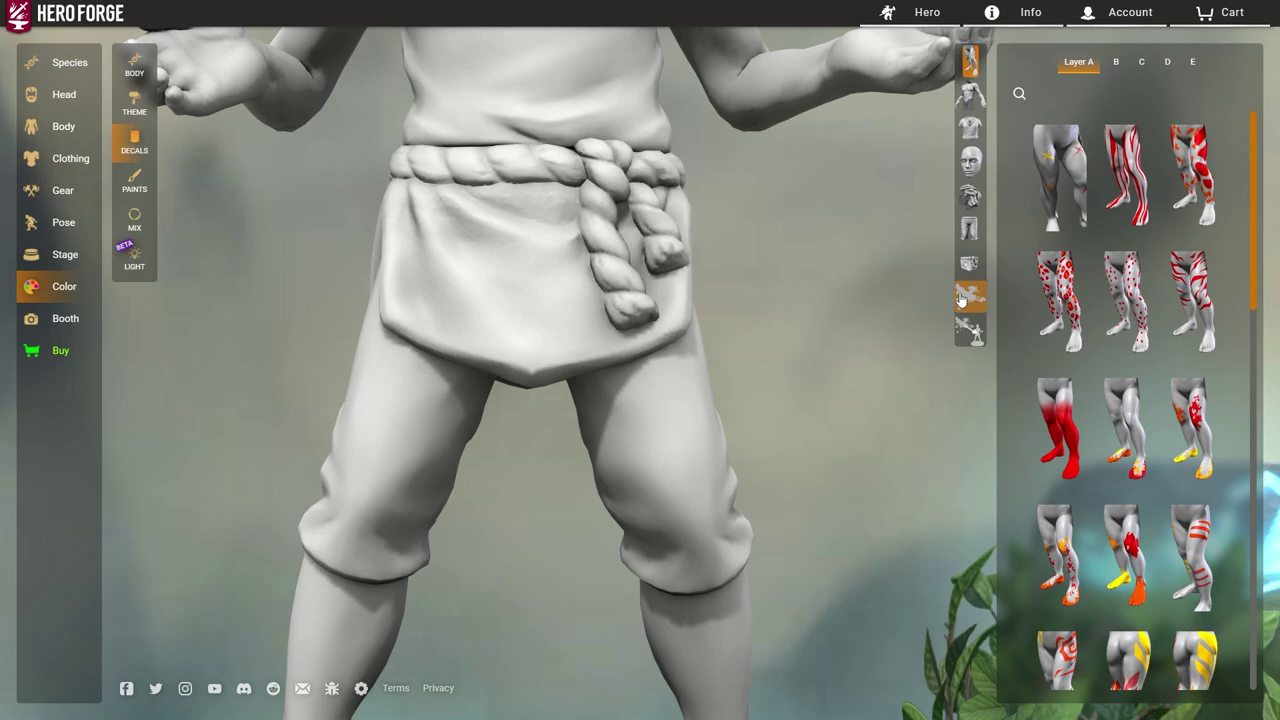
{"action": "scroll", "coordinate": [752, 348], "scroll_direction": "down", "scroll_amount": 3}
Switch to projected decals and browse the library through emblems, creatures and splatter designs
{"action": "left_click", "coordinate": [970, 330]}
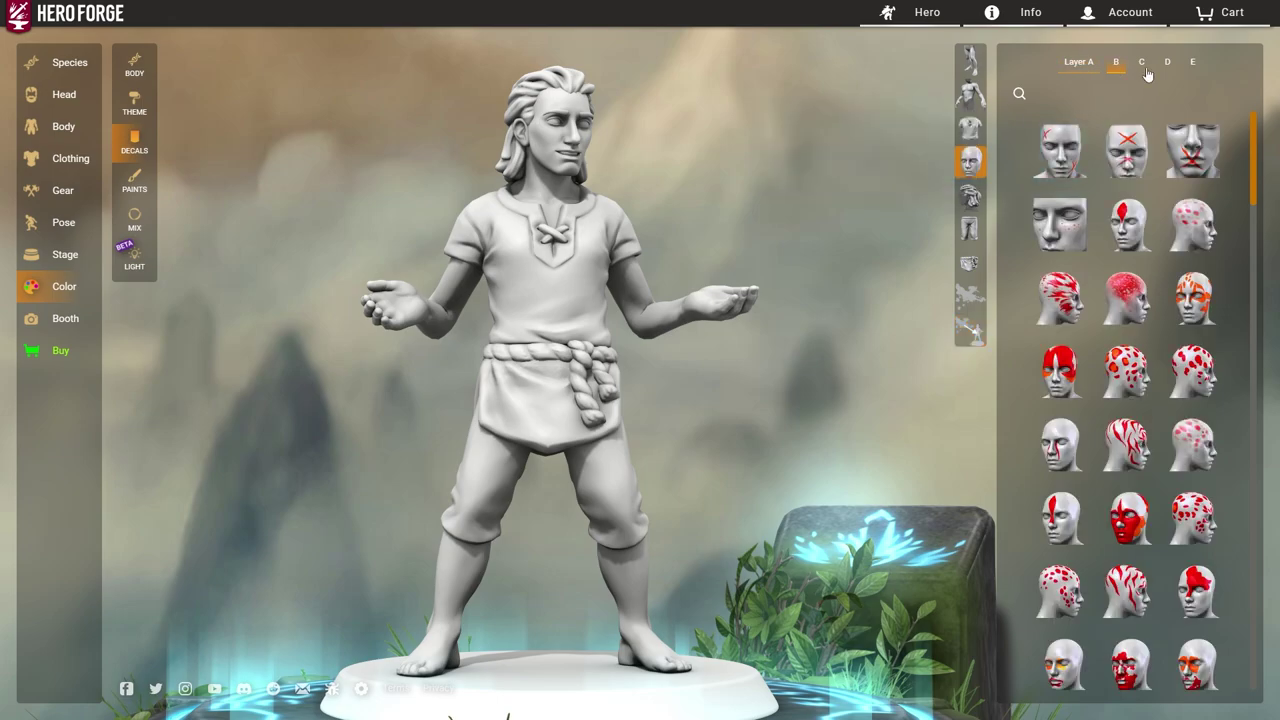
{"action": "left_click", "coordinate": [969, 334]}
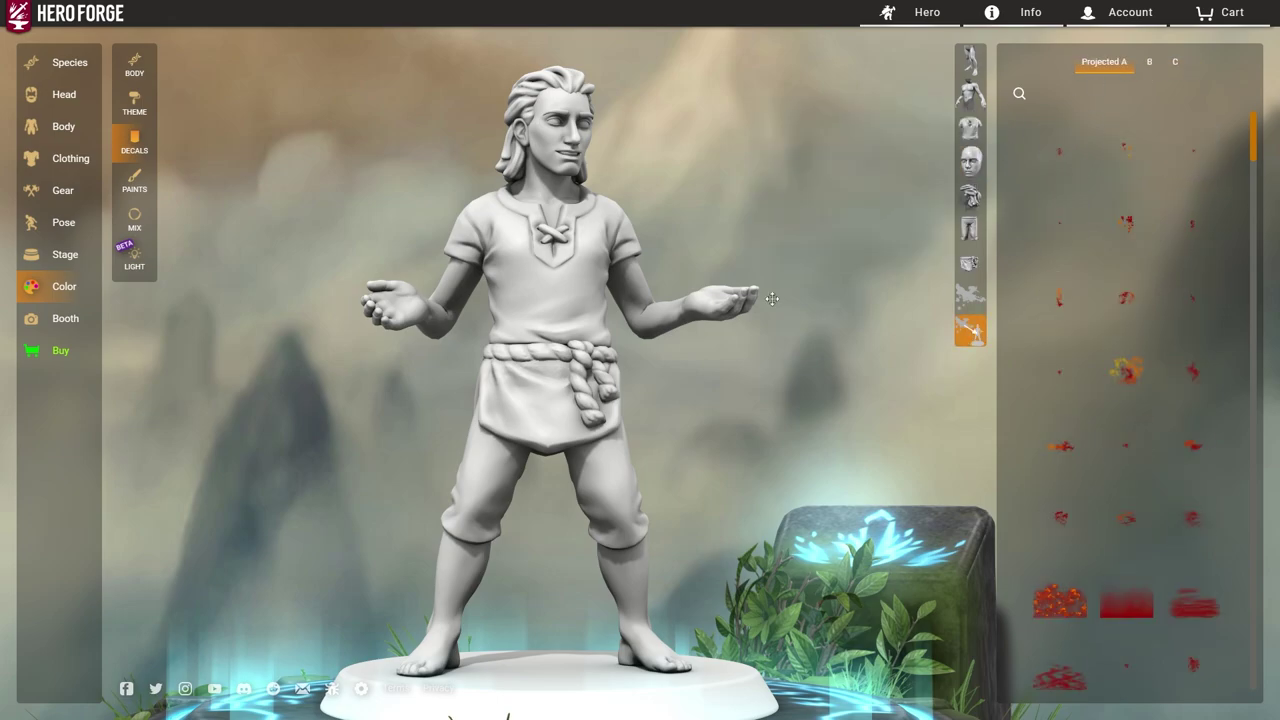
{"action": "scroll", "coordinate": [1107, 266], "scroll_direction": "down", "scroll_amount": 1}
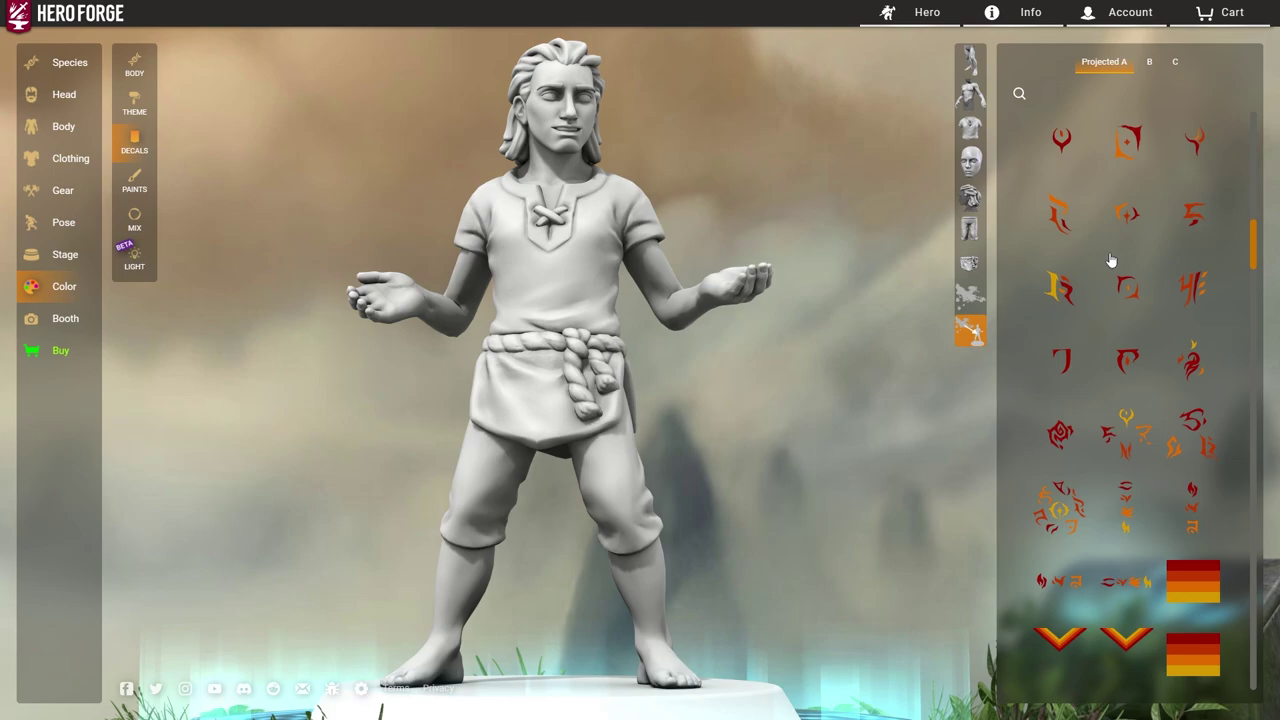
{"action": "scroll", "coordinate": [1110, 260], "scroll_direction": "down", "scroll_amount": 5}
{"action": "scroll", "coordinate": [1237, 298], "scroll_direction": "down", "scroll_amount": 3}
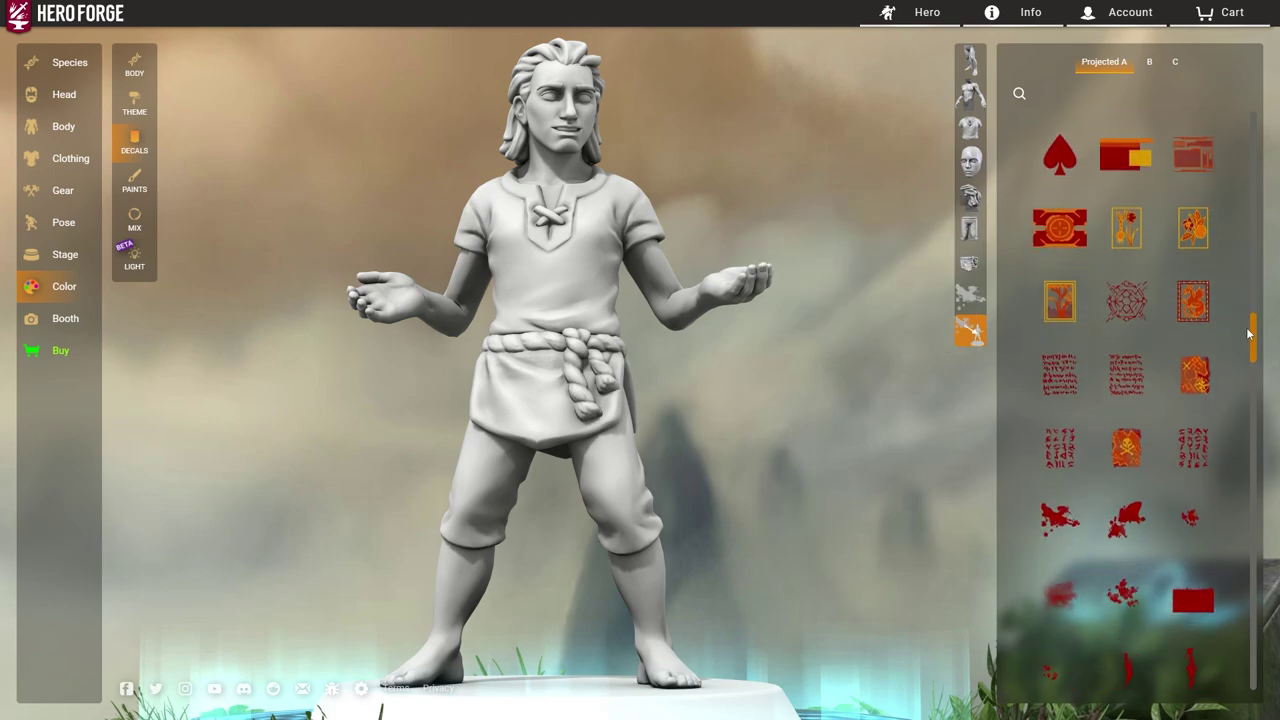
{"action": "scroll", "coordinate": [1092, 300], "scroll_direction": "up", "scroll_amount": 3}
{"action": "scroll", "coordinate": [1070, 300], "scroll_direction": "down", "scroll_amount": 1}
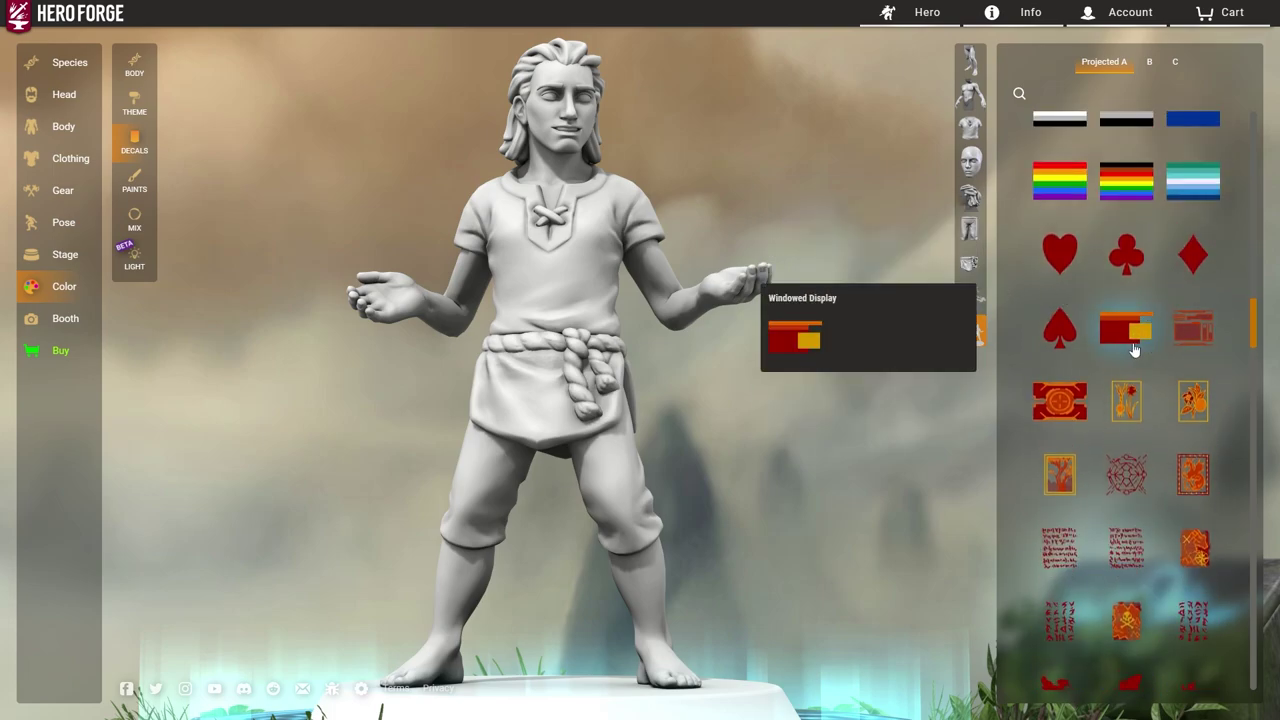
{"action": "scroll", "coordinate": [1070, 350], "scroll_direction": "down", "scroll_amount": 1}
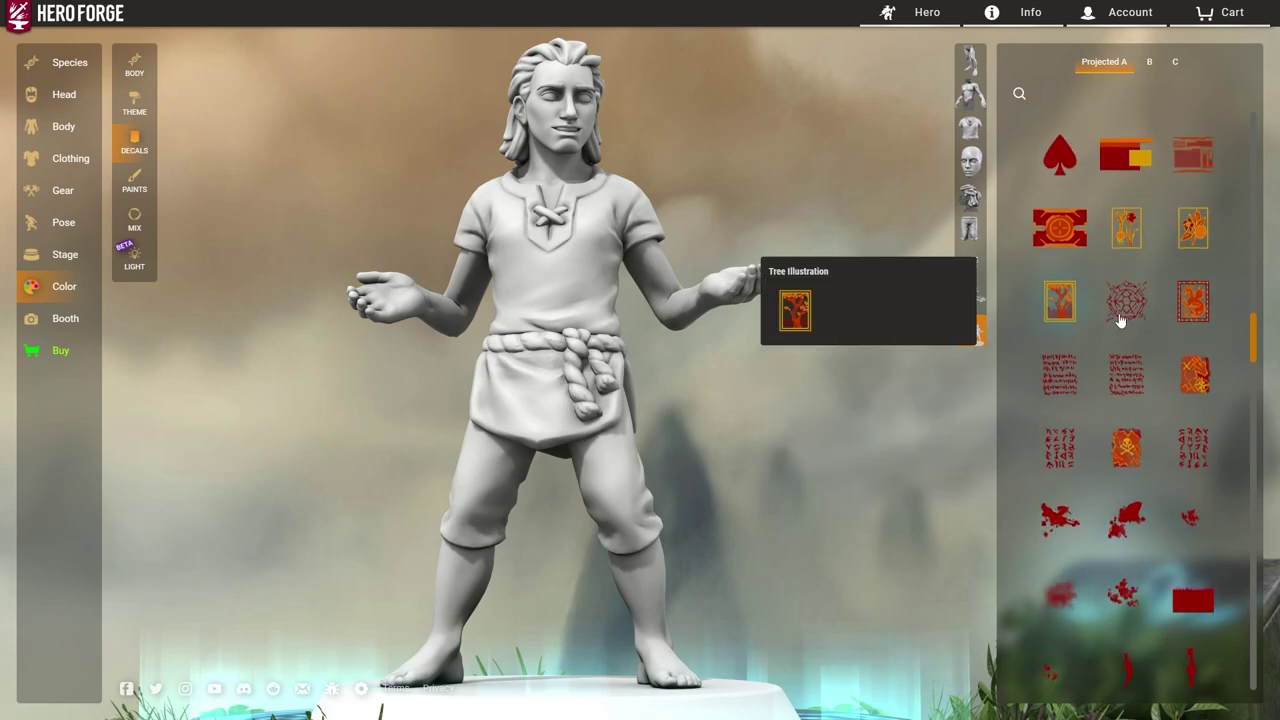
{"action": "scroll", "coordinate": [1062, 278], "scroll_direction": "up", "scroll_amount": 2}
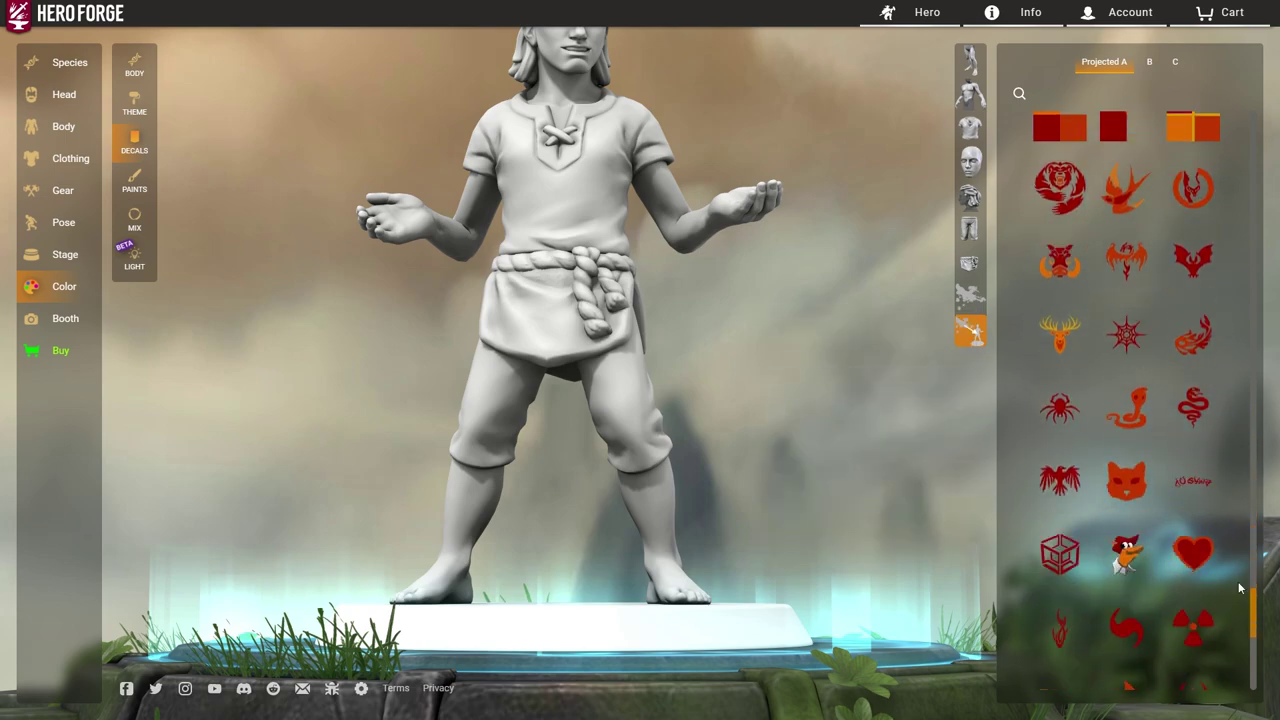
{"action": "mouse_move", "coordinate": [1254, 552]}
{"action": "left_mouse_down"}
{"action": "mouse_move", "coordinate": [1256, 624]}
{"action": "mouse_move", "coordinate": [1247, 564]}
{"action": "left_mouse_up"}
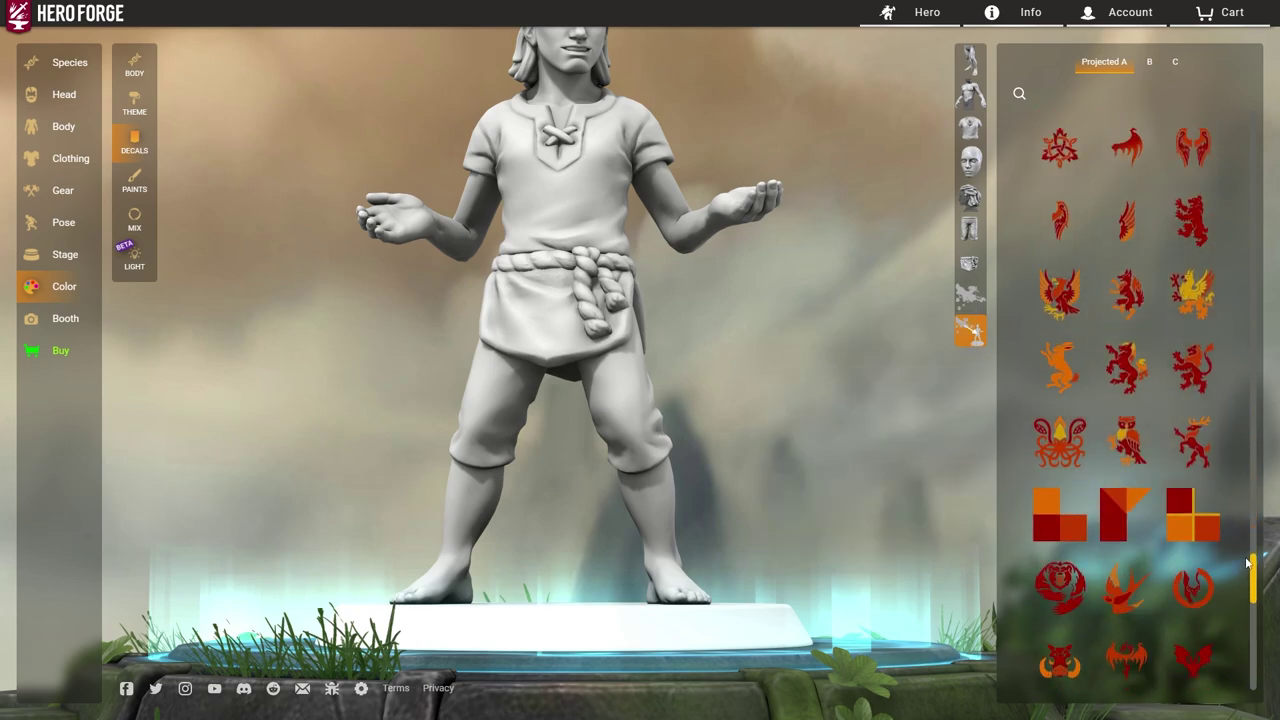
{"action": "left_click_drag", "start_coordinate": [1265, 409], "coordinate": [1265, 375]}
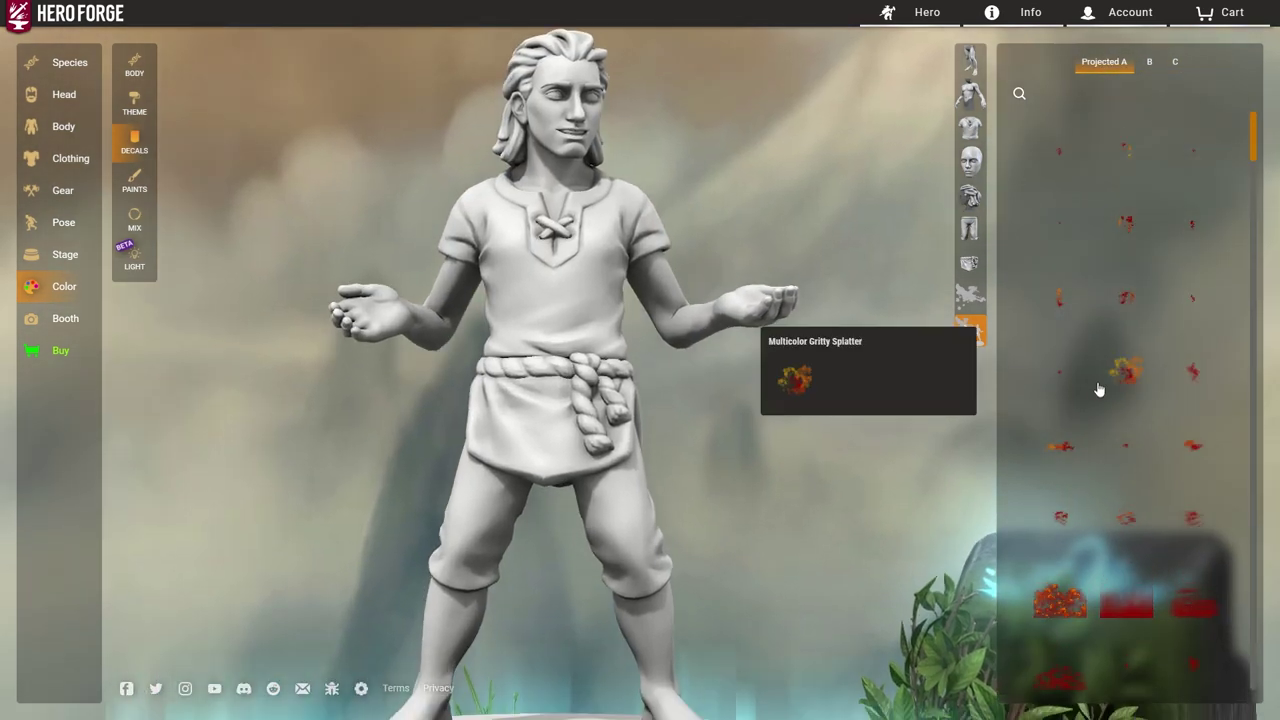
Browse the splatter decals and open the projected decal's placement settings
{"action": "scroll", "coordinate": [1094, 389], "scroll_direction": "down", "scroll_amount": 5}
{"action": "scroll", "coordinate": [649, 409], "scroll_direction": "up", "scroll_amount": 5}
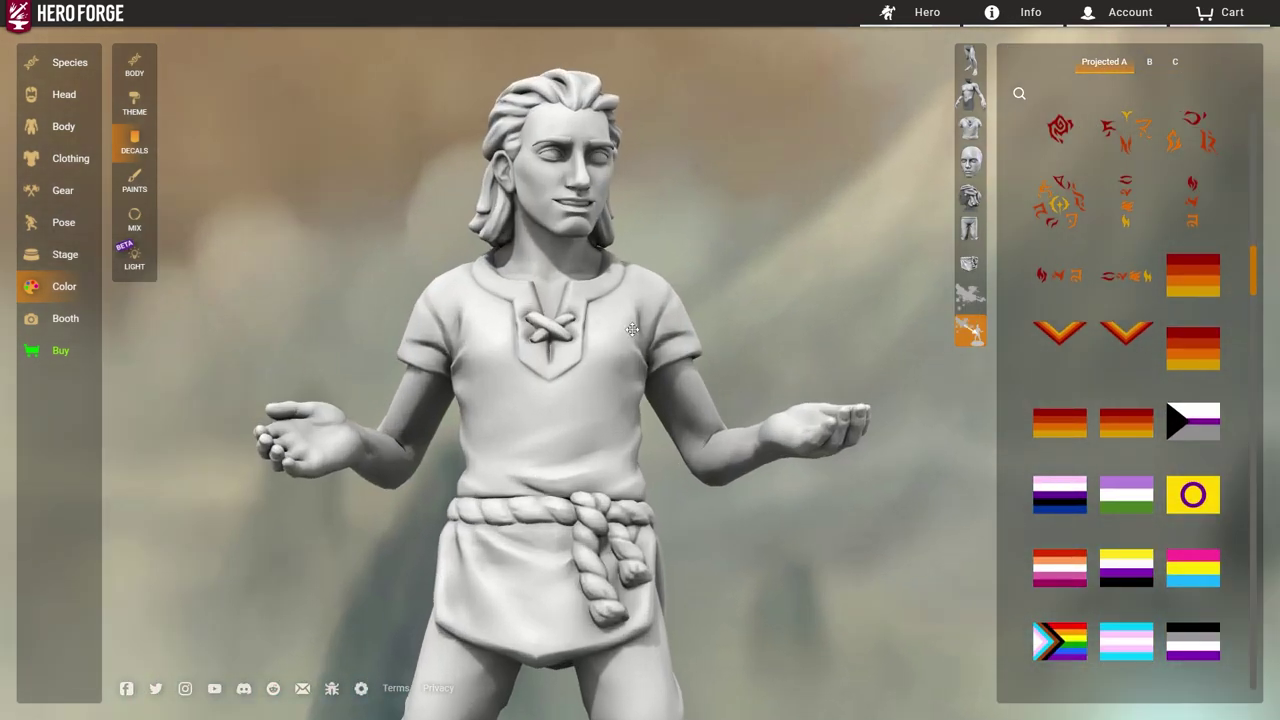
{"action": "scroll", "coordinate": [1126, 420], "scroll_direction": "down", "scroll_amount": 5}
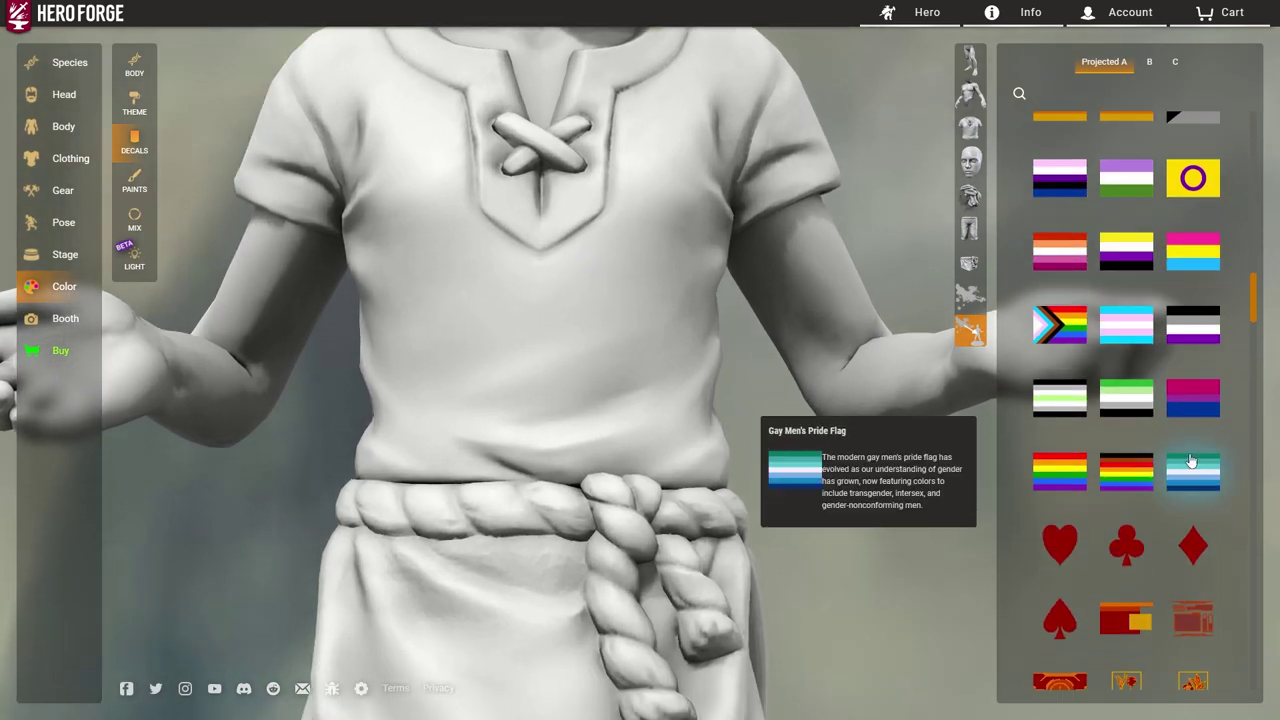
{"action": "scroll", "coordinate": [1126, 420], "scroll_direction": "down", "scroll_amount": 5}
{"action": "scroll", "coordinate": [777, 445], "scroll_direction": "down", "scroll_amount": 3}
{"action": "scroll", "coordinate": [1082, 470], "scroll_direction": "down", "scroll_amount": 3}
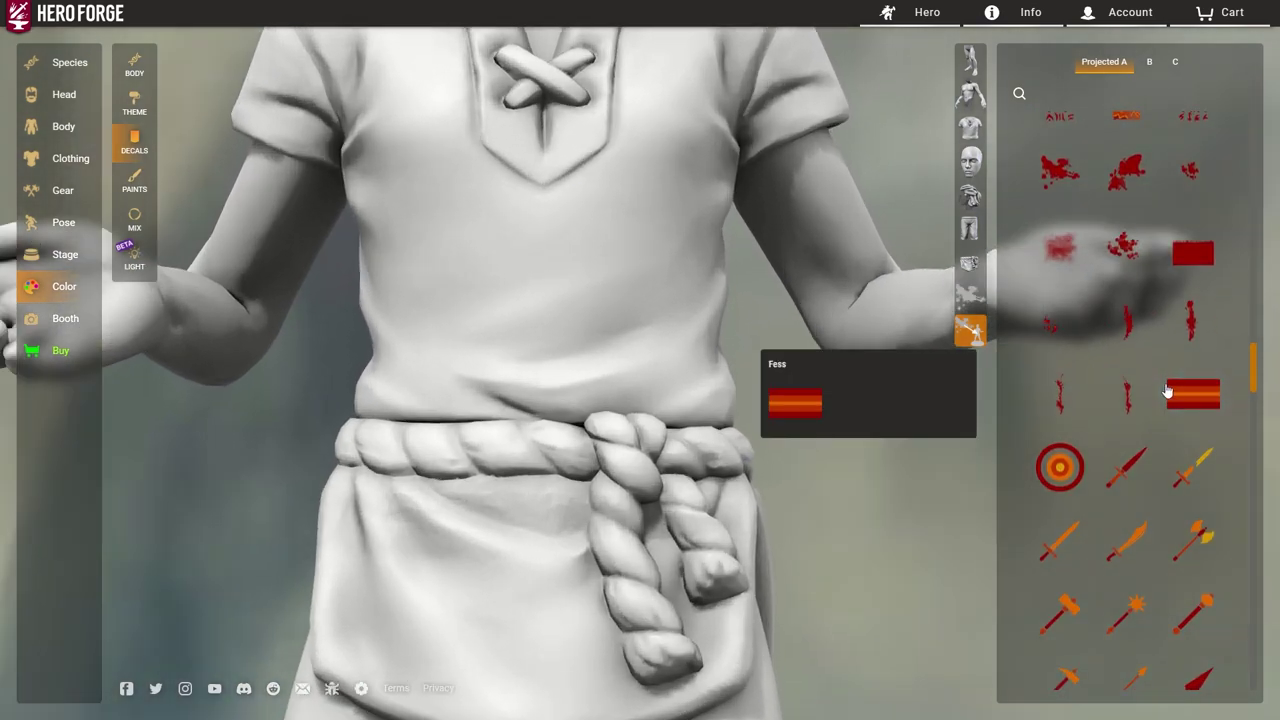
{"action": "scroll", "coordinate": [1200, 445], "scroll_direction": "up", "scroll_amount": 5}
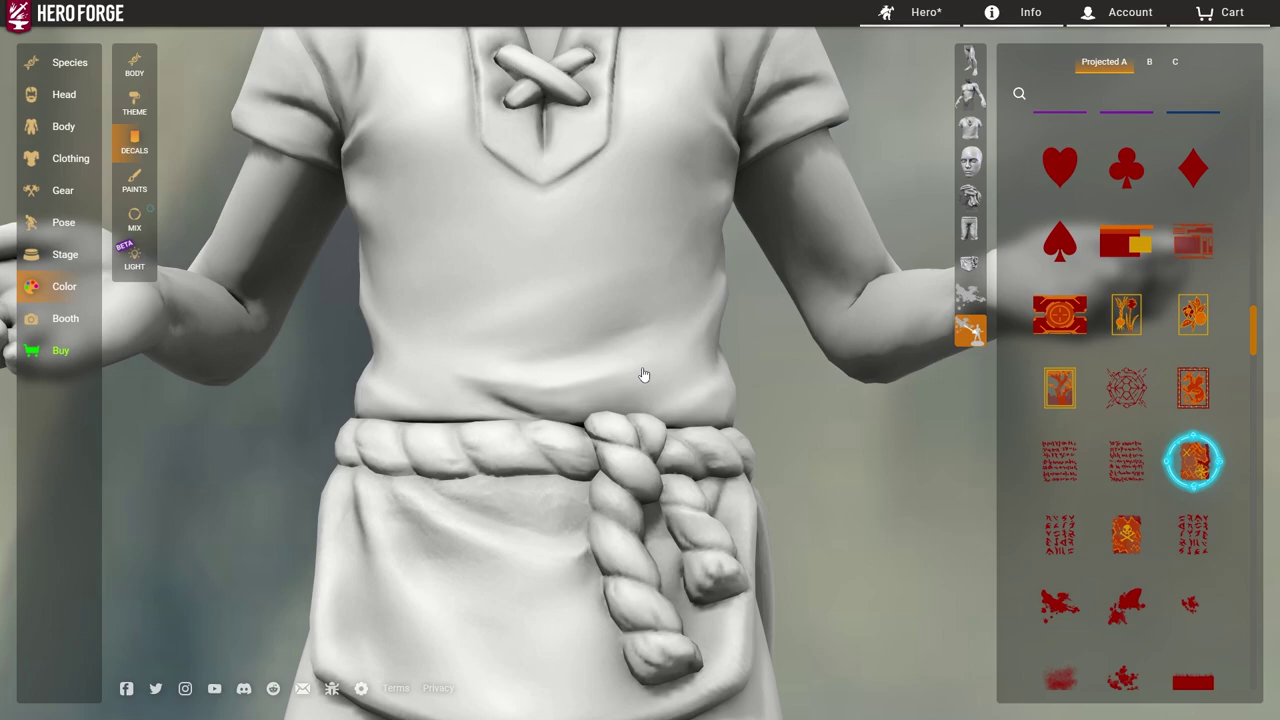
{"action": "scroll", "coordinate": [657, 360], "scroll_direction": "down", "scroll_amount": 5}
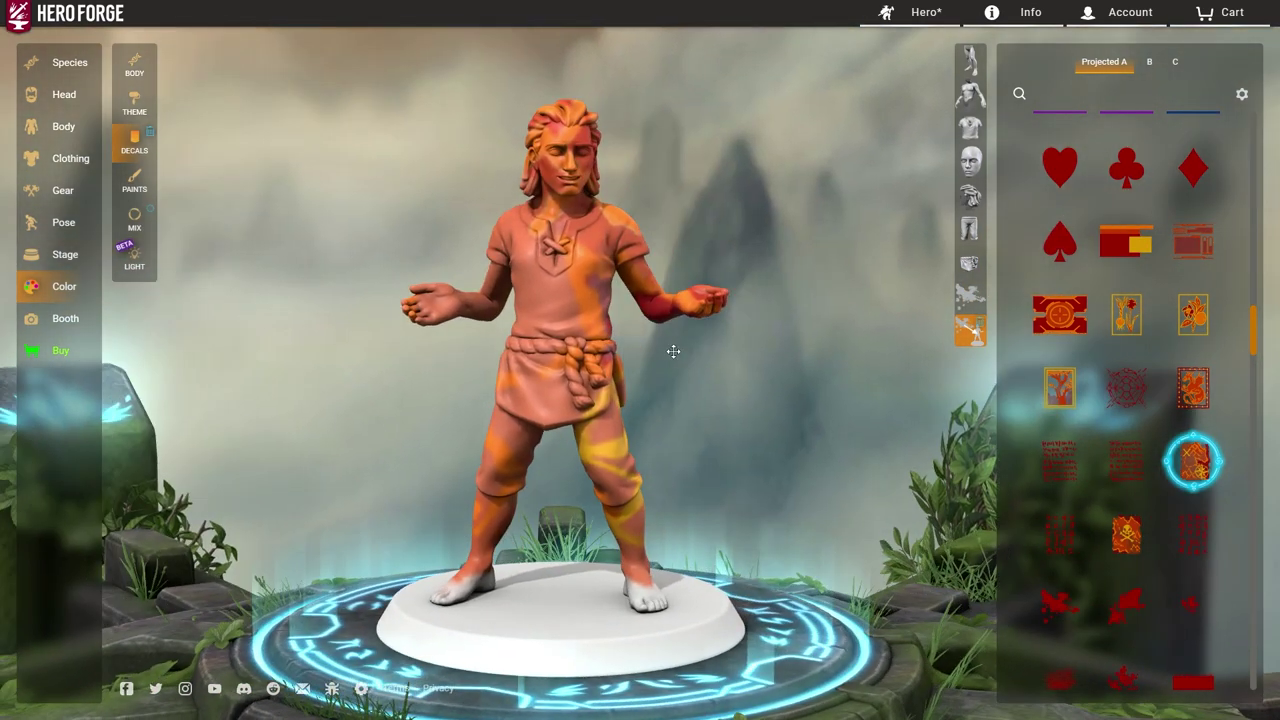
{"action": "scroll", "coordinate": [690, 360], "scroll_direction": "up", "scroll_amount": 3}
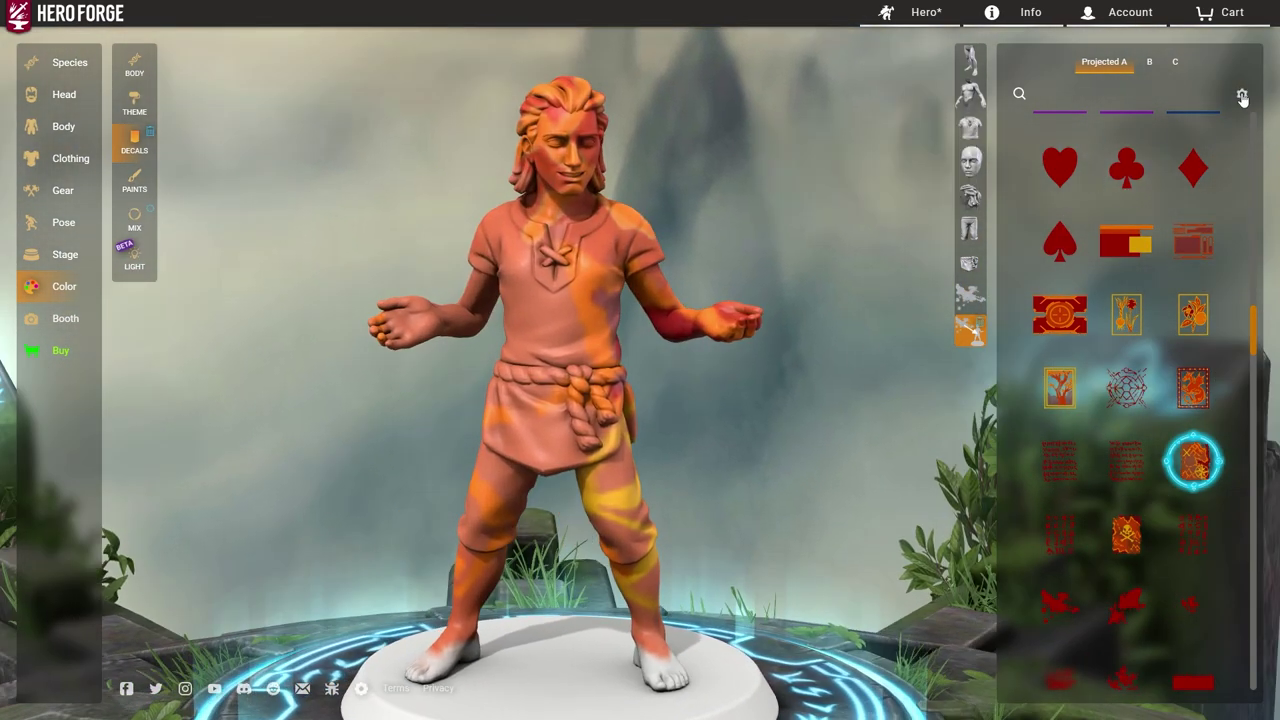
{"action": "left_click", "coordinate": [1242, 97]}
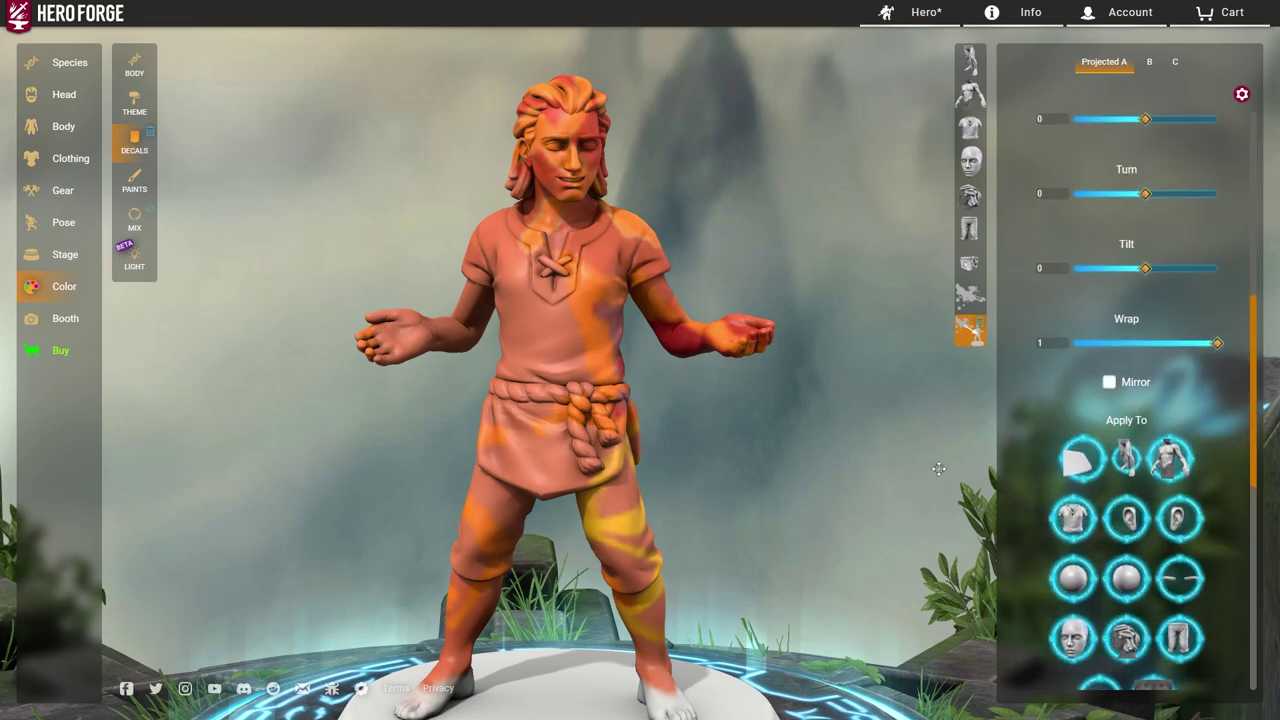
Turn off the apron and head under Apply To so only the shirt is painted
{"action": "scroll", "coordinate": [657, 320], "scroll_direction": "up", "scroll_amount": 2}
{"action": "scroll", "coordinate": [600, 286], "scroll_direction": "up", "scroll_amount": 1}
{"action": "scroll", "coordinate": [610, 275], "scroll_direction": "up", "scroll_amount": 1}
{"action": "scroll", "coordinate": [630, 264], "scroll_direction": "up", "scroll_amount": 1}
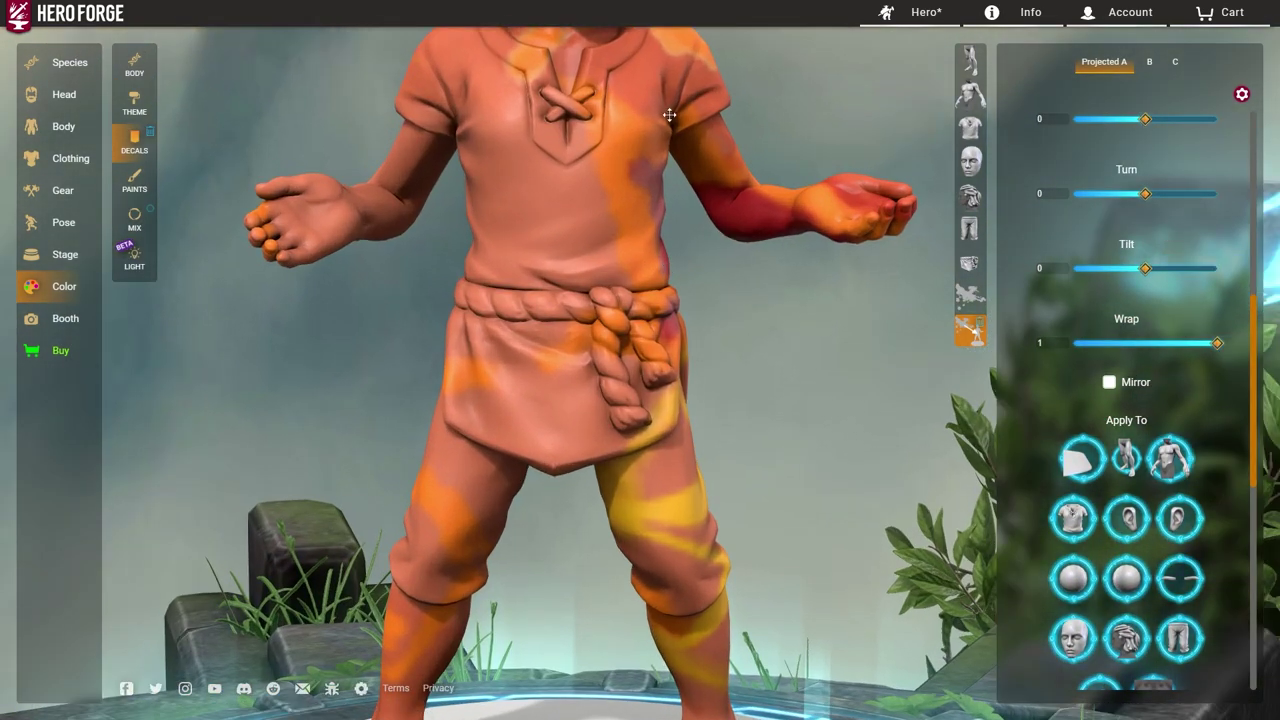
{"action": "scroll", "coordinate": [488, 165], "scroll_direction": "down", "scroll_amount": 2}
{"action": "scroll", "coordinate": [600, 300], "scroll_direction": "down", "scroll_amount": 2}
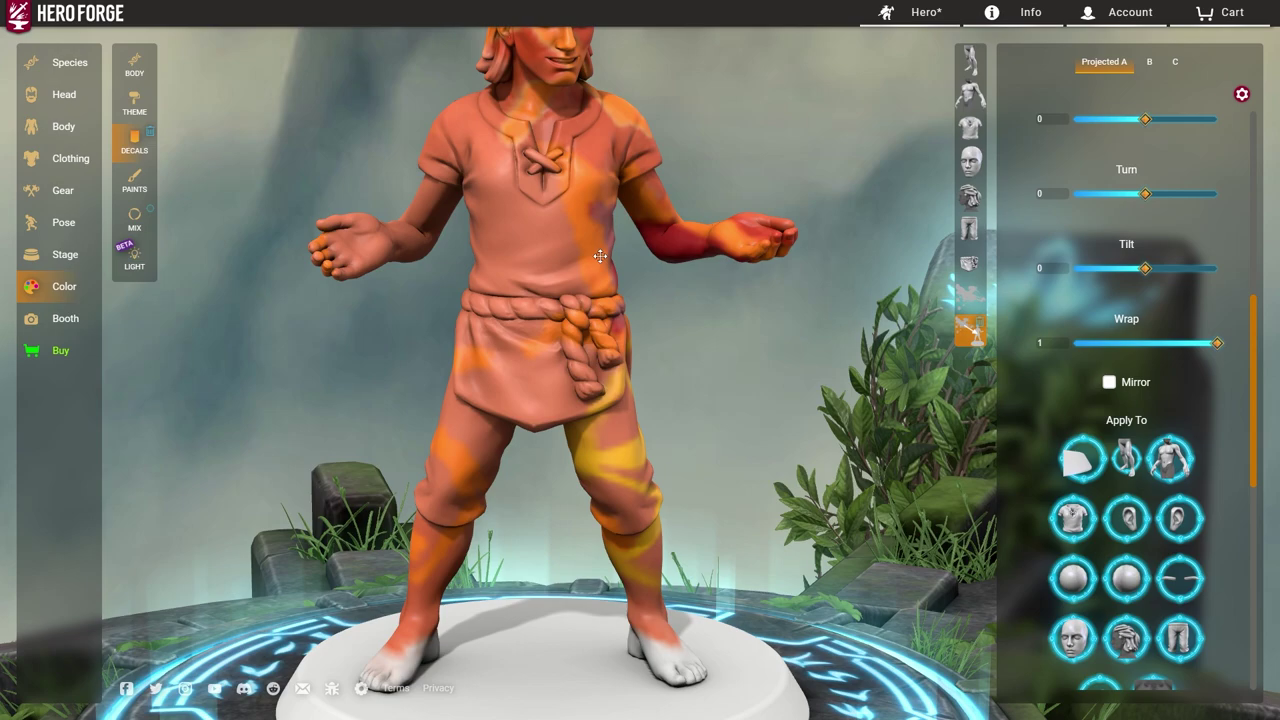
{"action": "scroll", "coordinate": [600, 300], "scroll_direction": "down", "scroll_amount": 1}
{"action": "scroll", "coordinate": [1090, 300], "scroll_direction": "down", "scroll_amount": 3}
{"action": "scroll", "coordinate": [1090, 275], "scroll_direction": "down", "scroll_amount": 2}
{"action": "scroll", "coordinate": [802, 307], "scroll_direction": "up", "scroll_amount": 1}
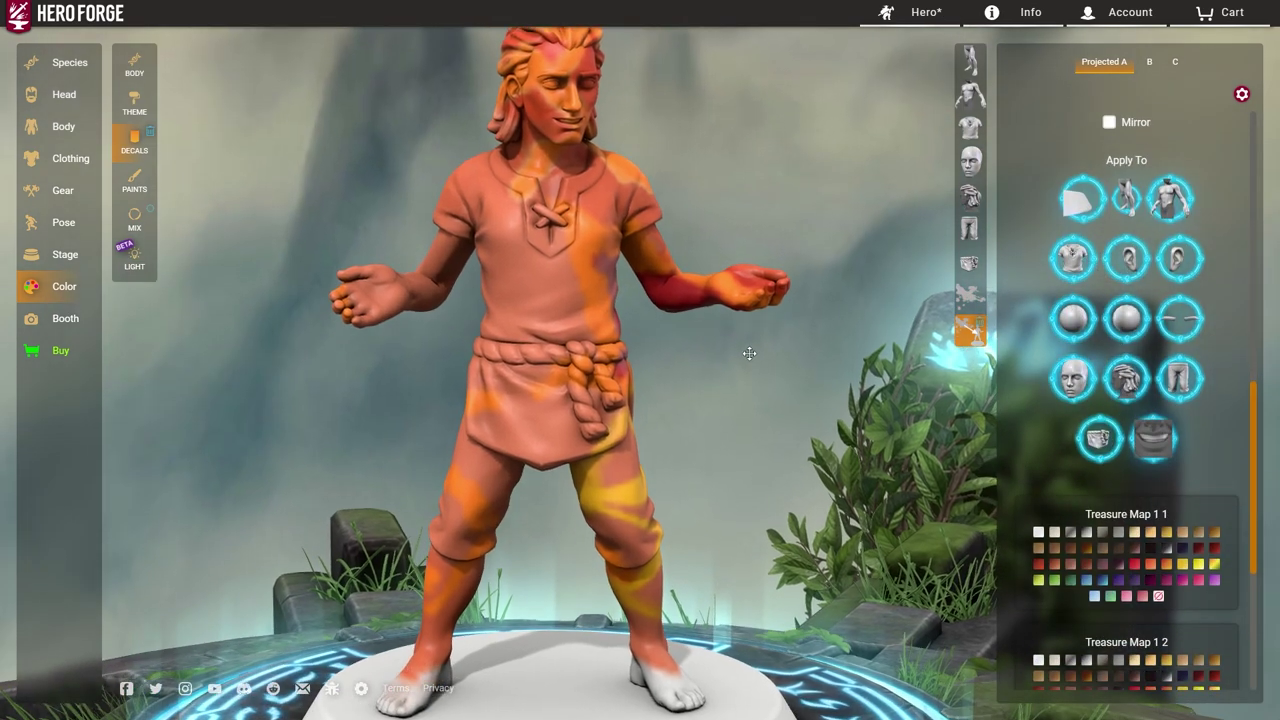
{"action": "left_click", "coordinate": [1097, 441]}
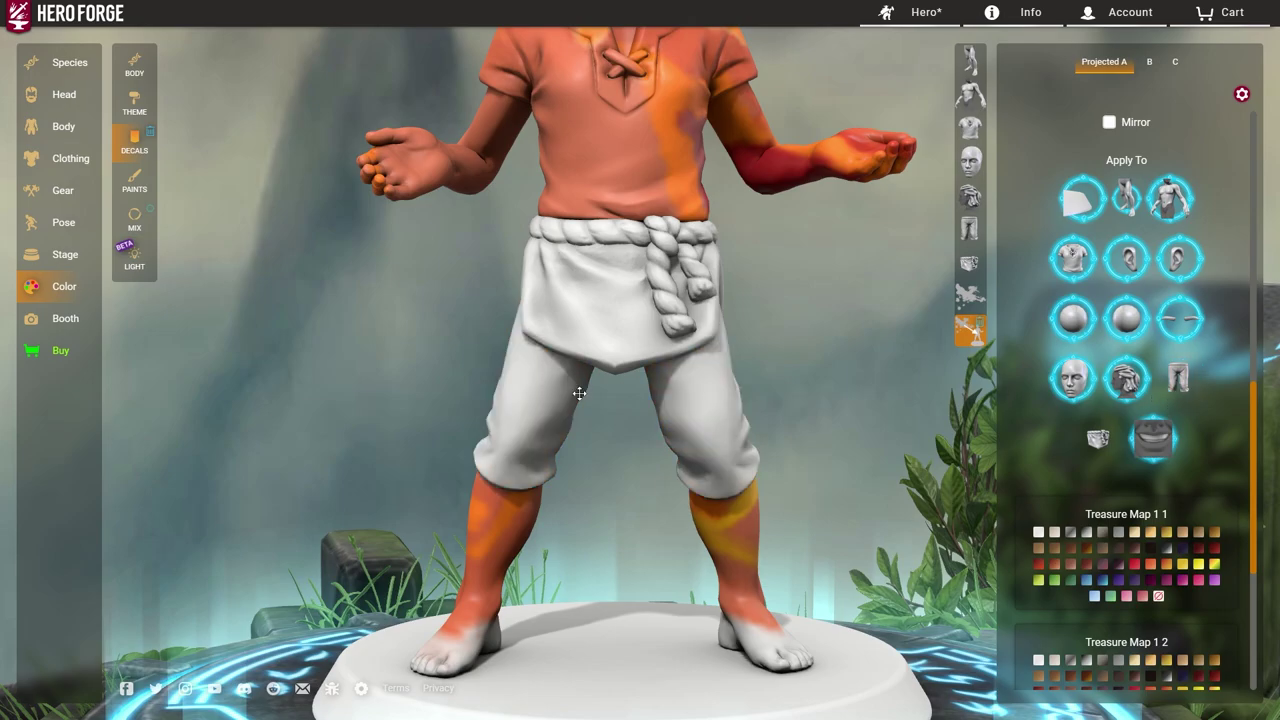
{"action": "left_click_drag", "start_coordinate": [579, 393], "coordinate": [1205, 403]}
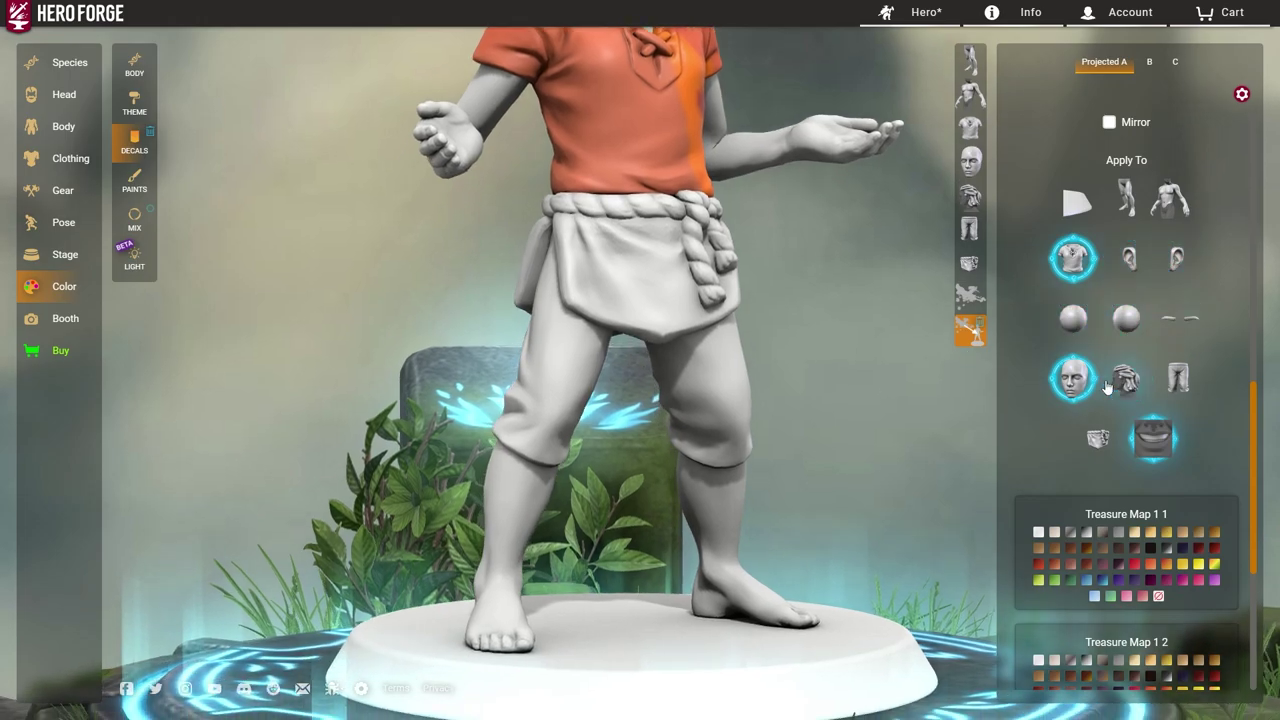
{"action": "left_click", "coordinate": [1162, 441]}
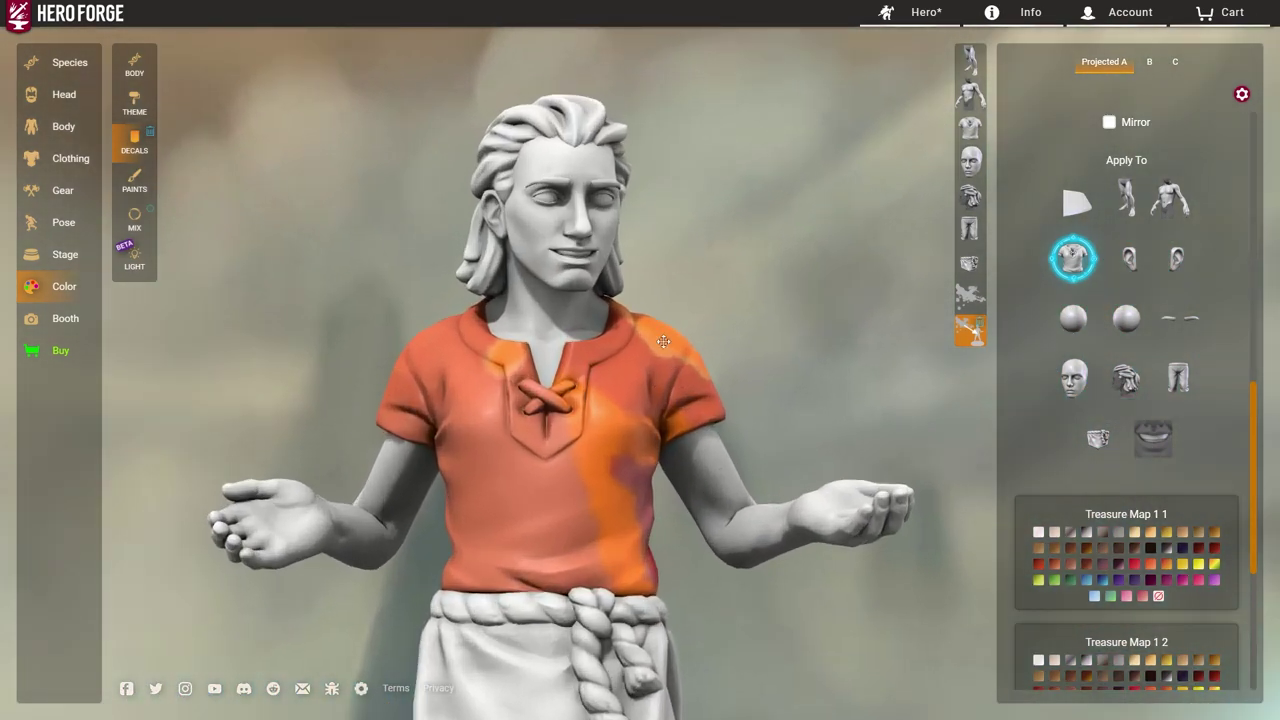
Reduce the decal's Scale Width and Height to a small patch, moved slightly up and left
{"action": "scroll", "coordinate": [1170, 400], "scroll_direction": "up", "scroll_amount": 5}
{"action": "scroll", "coordinate": [1170, 400], "scroll_direction": "up", "scroll_amount": 5}
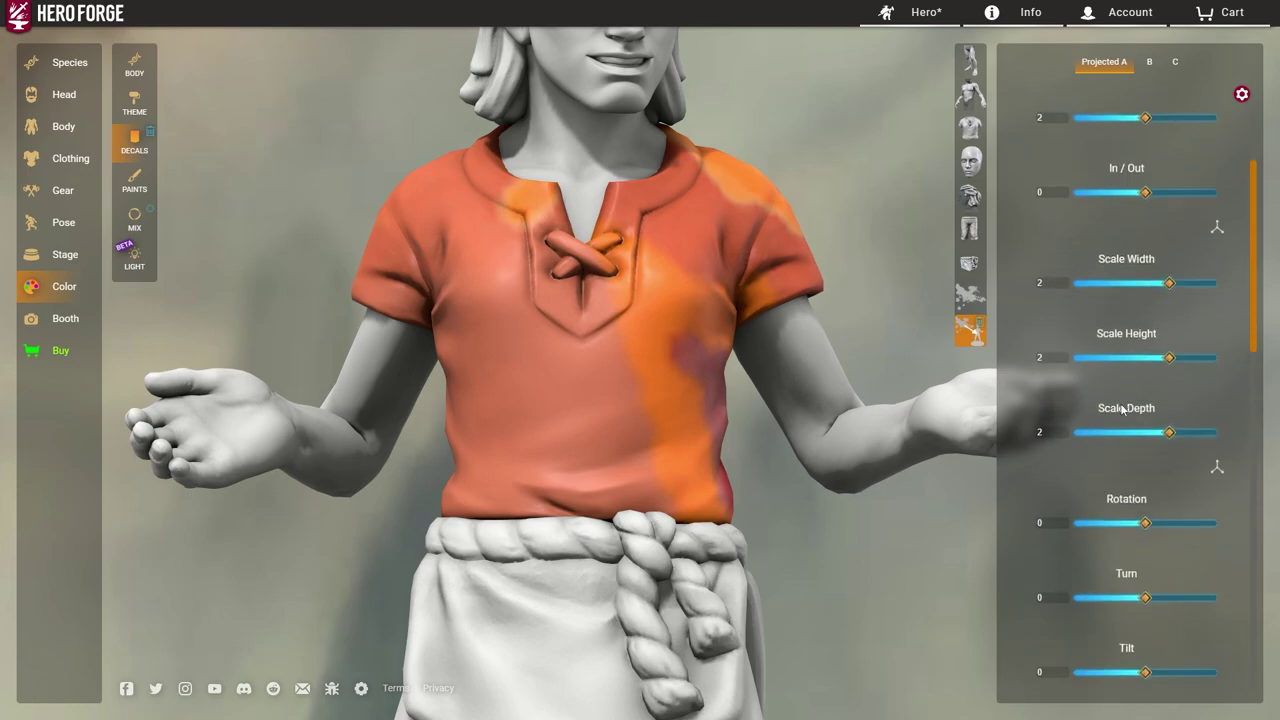
{"action": "scroll", "coordinate": [1170, 400], "scroll_direction": "up", "scroll_amount": 3}
{"action": "left_click_drag", "start_coordinate": [1147, 400], "coordinate": [1088, 400]}
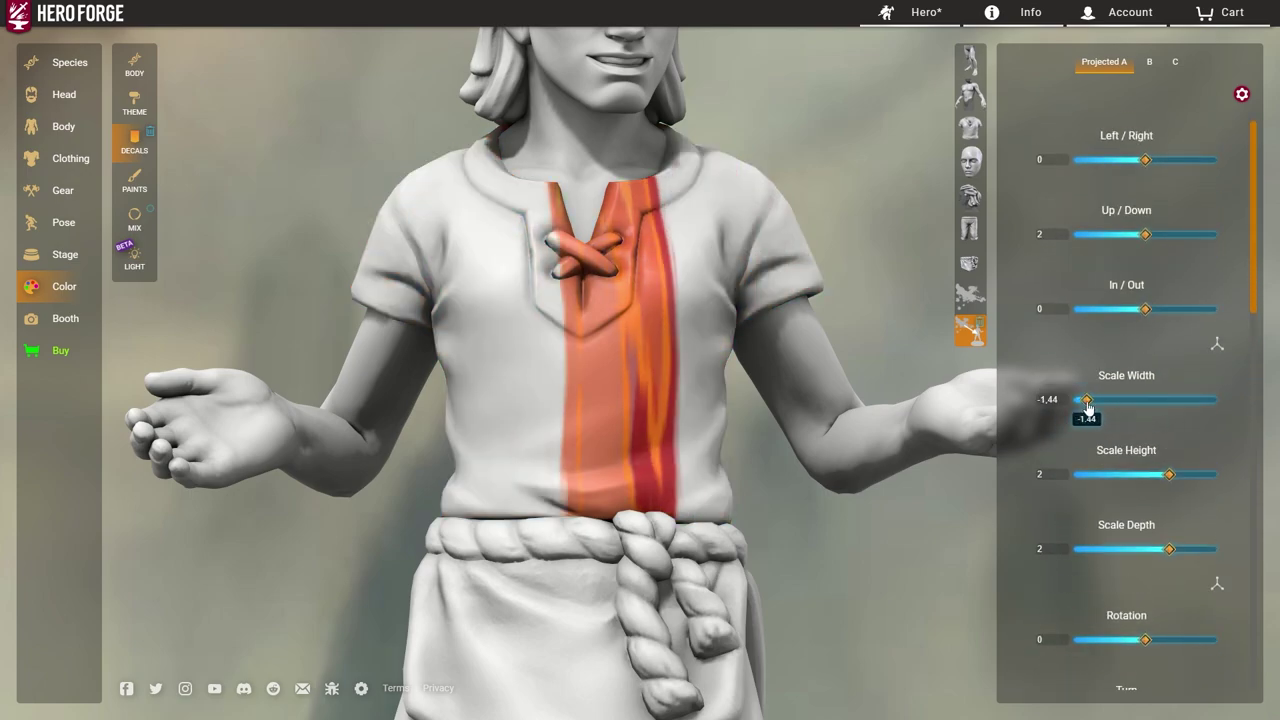
{"action": "scroll", "coordinate": [683, 334], "scroll_direction": "up", "scroll_amount": 3}
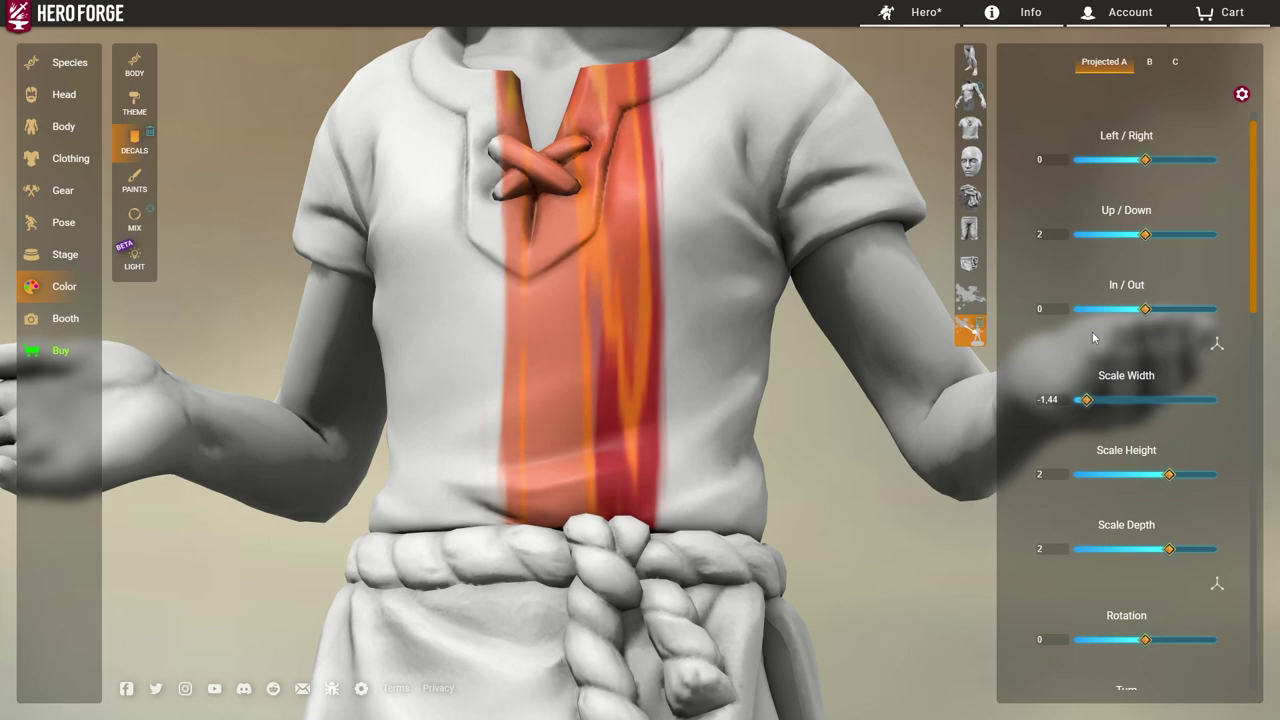
{"action": "mouse_move", "coordinate": [1087, 400]}
{"action": "left_mouse_down"}
{"action": "mouse_move", "coordinate": [1148, 400]}
{"action": "mouse_move", "coordinate": [1058, 395]}
{"action": "left_mouse_up"}
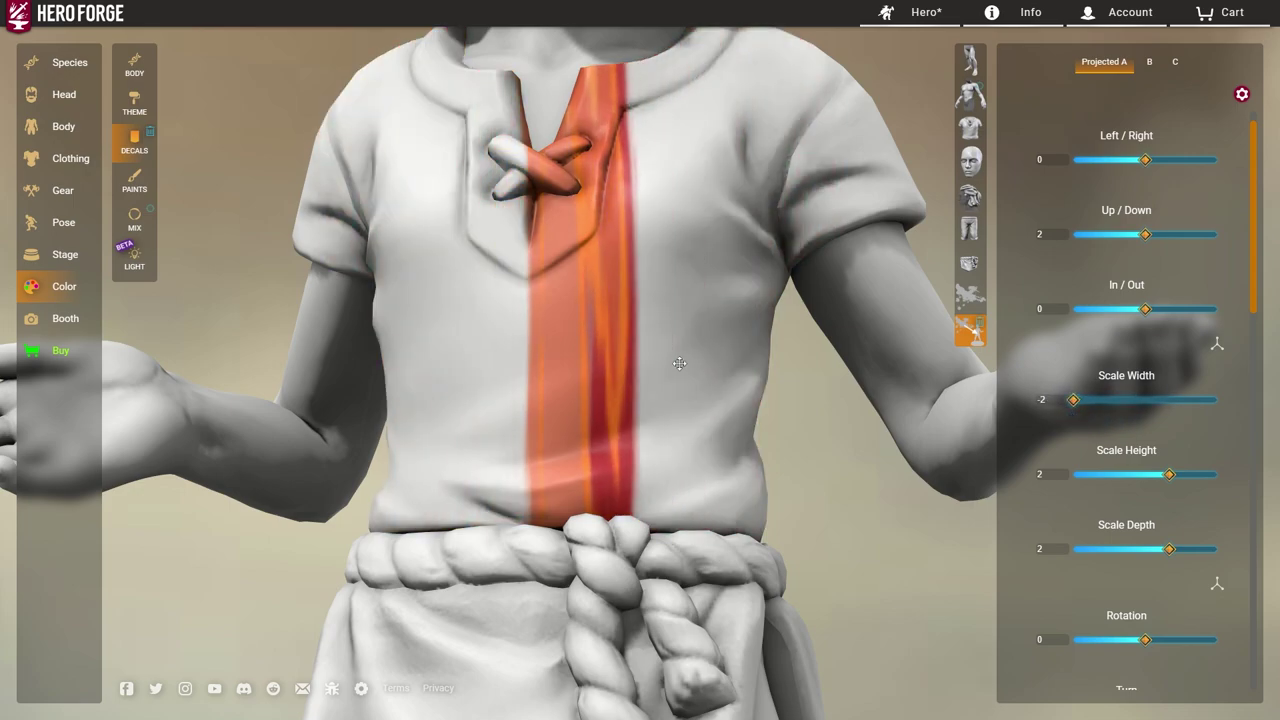
{"action": "scroll", "coordinate": [679, 363], "scroll_direction": "up", "scroll_amount": 3}
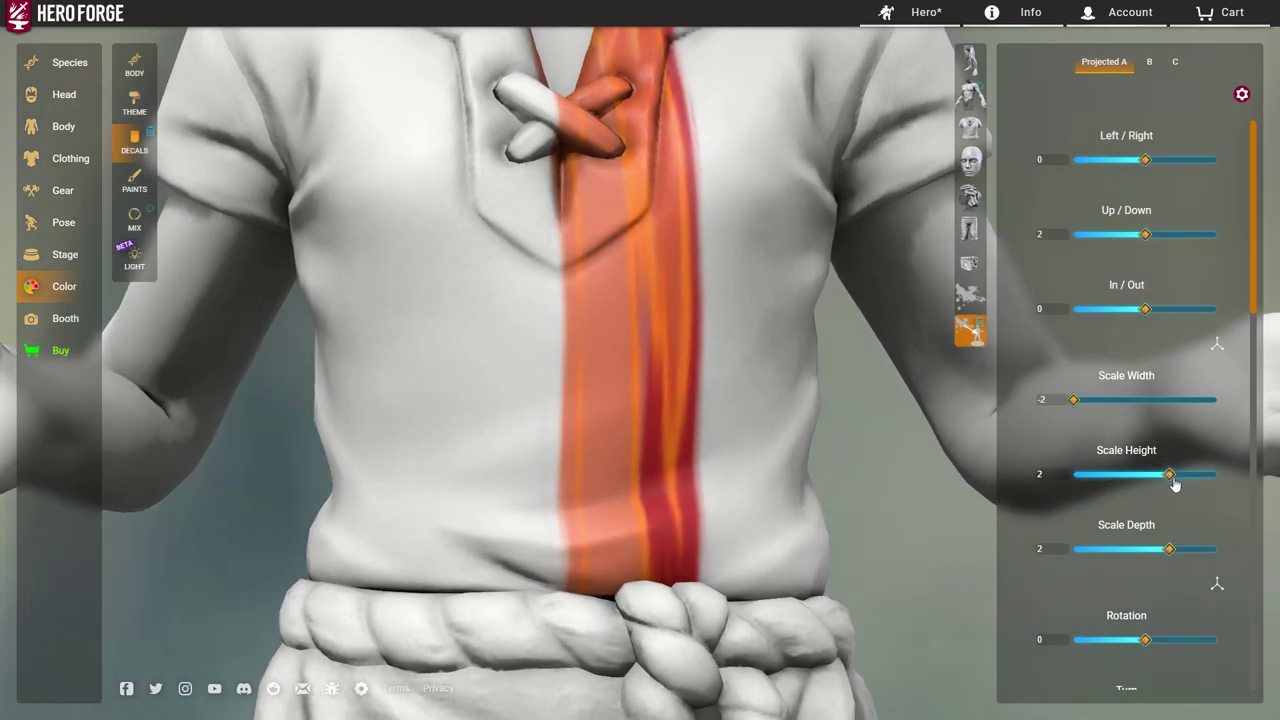
{"action": "left_click_drag", "start_coordinate": [1173, 478], "coordinate": [1103, 473]}
{"action": "scroll", "coordinate": [699, 461], "scroll_direction": "up", "scroll_amount": 2}
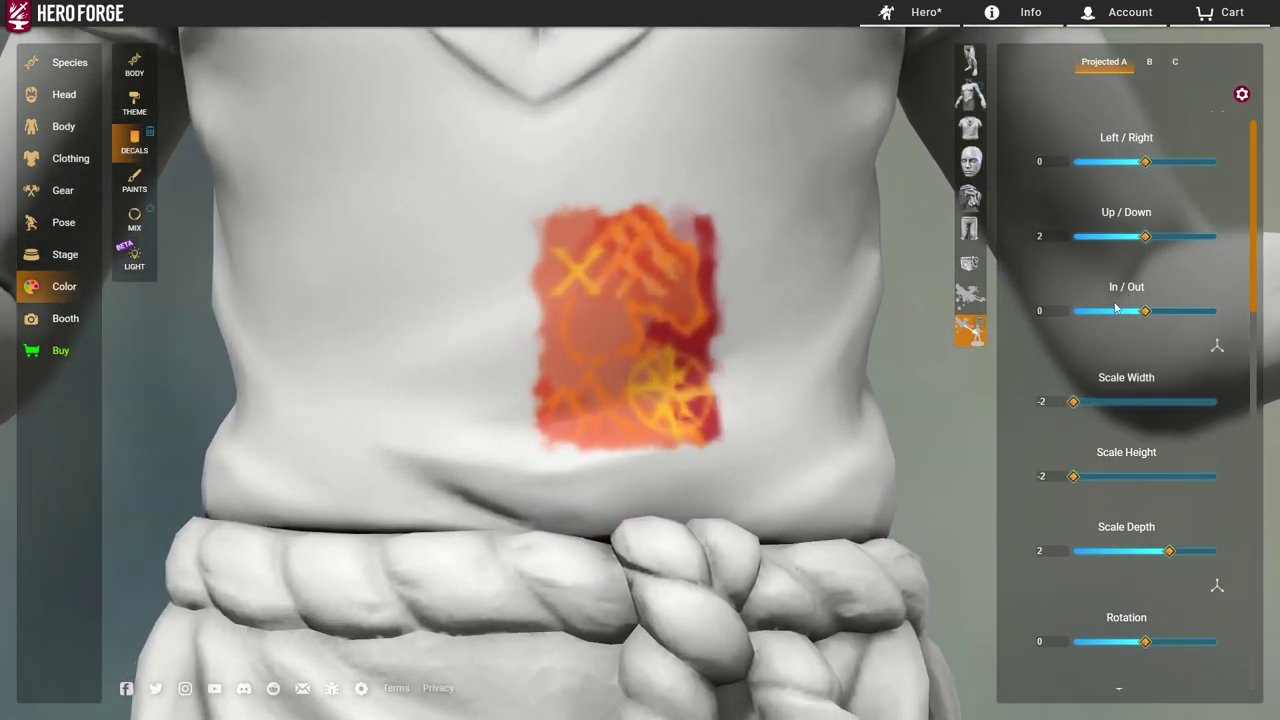
{"action": "scroll", "coordinate": [1117, 308], "scroll_direction": "up", "scroll_amount": 1}
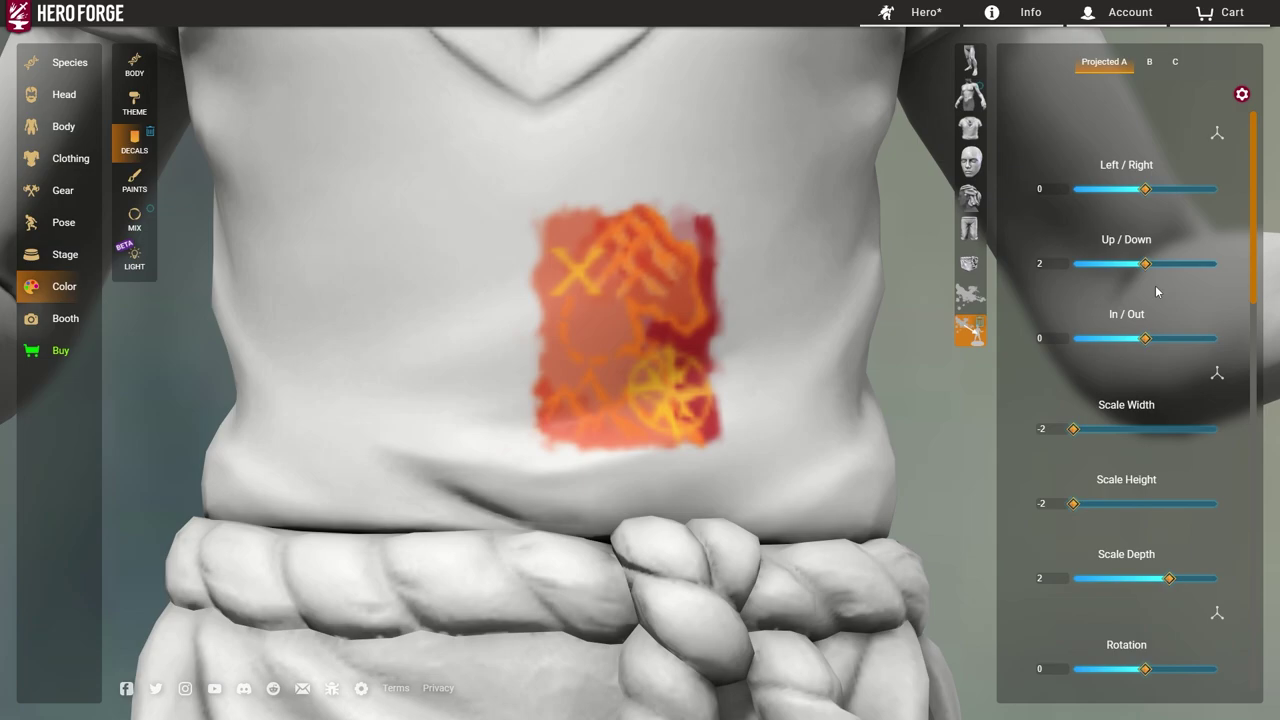
{"action": "left_click_drag", "start_coordinate": [1146, 263], "coordinate": [1148, 263]}
{"action": "left_click_drag", "start_coordinate": [1146, 189], "coordinate": [1140, 189]}
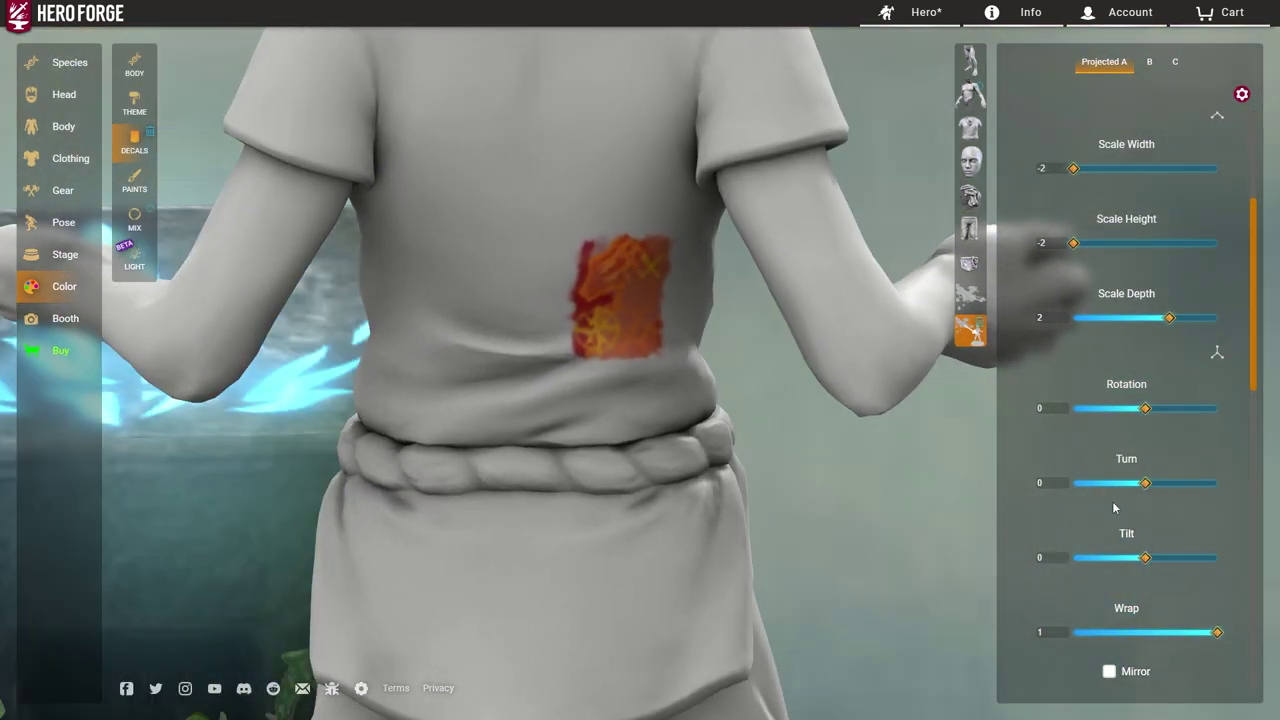
Turn, tilt and rotate the chest decal slightly
{"action": "scroll", "coordinate": [1112, 501], "scroll_direction": "down", "scroll_amount": 1}
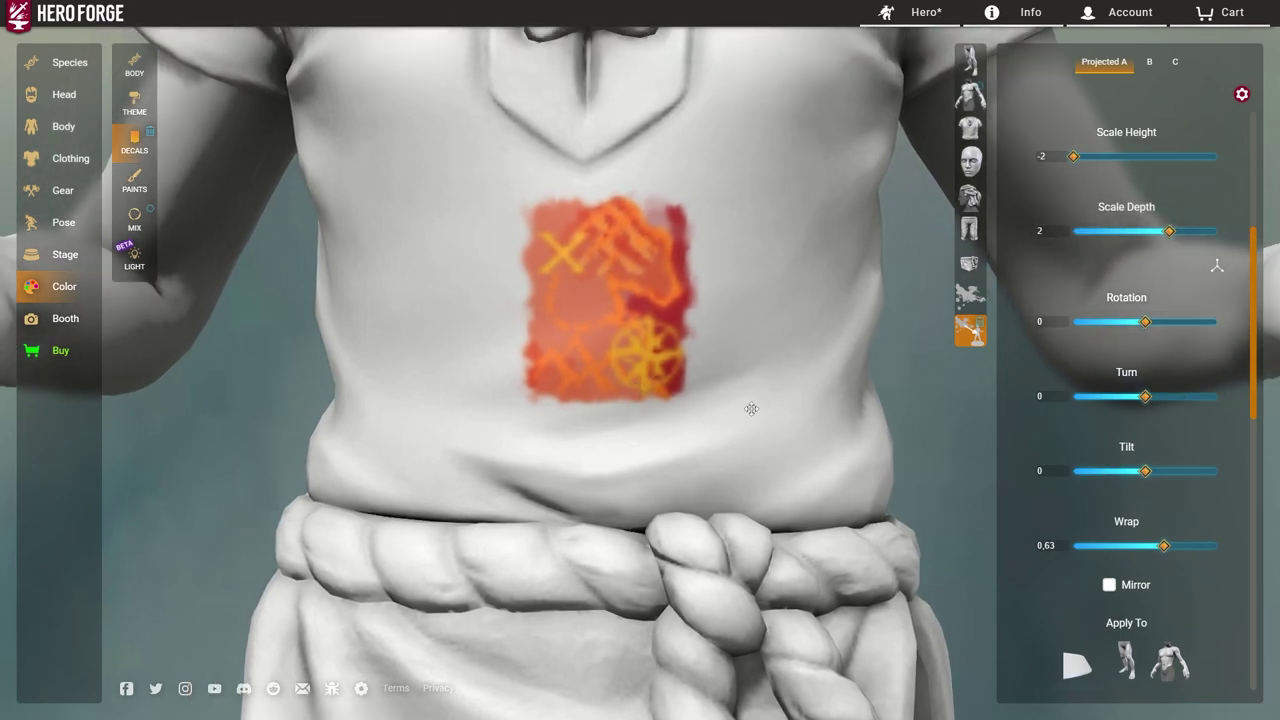
{"action": "left_click_drag", "start_coordinate": [1146, 396], "coordinate": [1161, 398]}
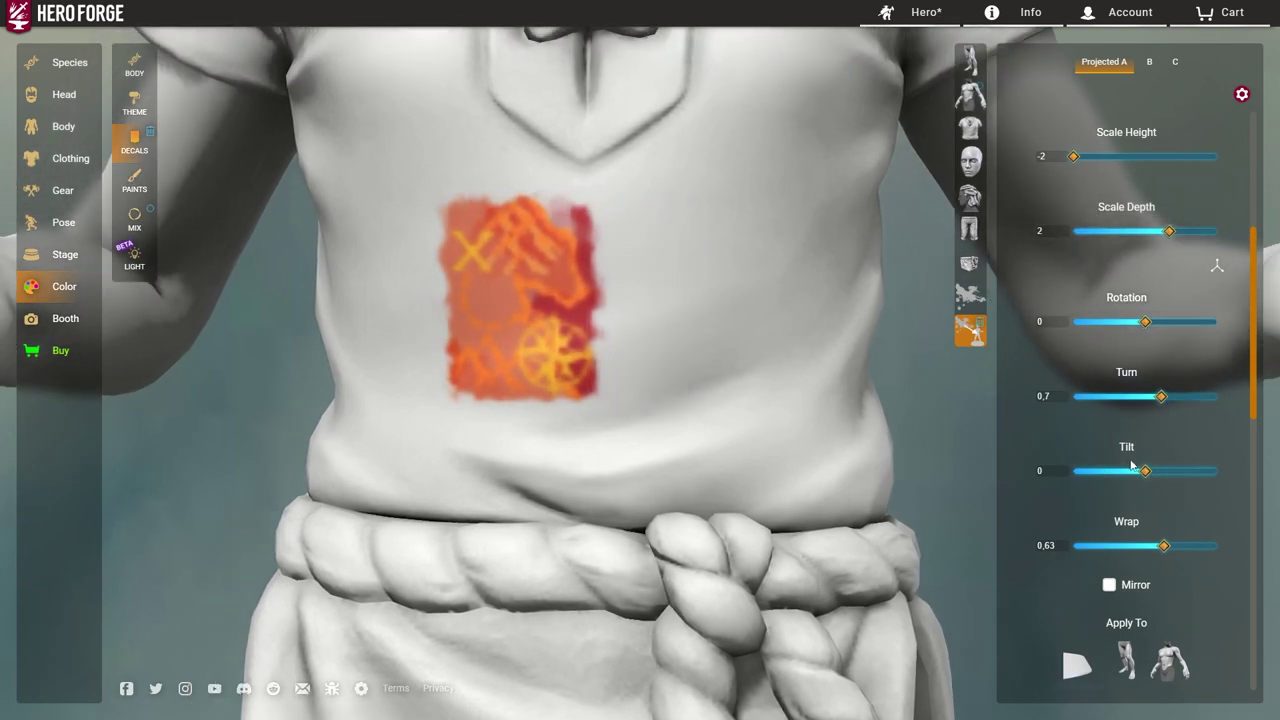
{"action": "left_click_drag", "start_coordinate": [1145, 470], "coordinate": [1158, 471]}
{"action": "left_click_drag", "start_coordinate": [1145, 321], "coordinate": [1144, 321]}
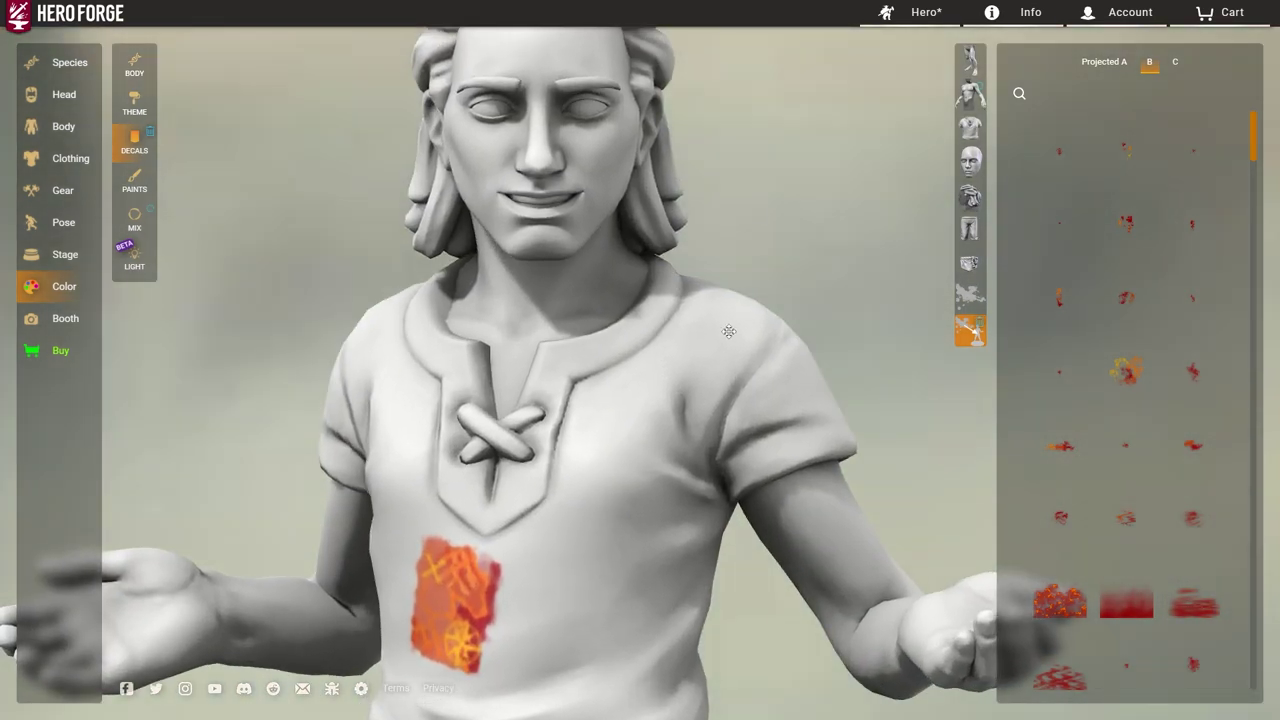
Apply the Abstract Claw Marks decal from the Projected B list and open its settings
{"action": "scroll", "coordinate": [1153, 381], "scroll_direction": "down", "scroll_amount": 3}
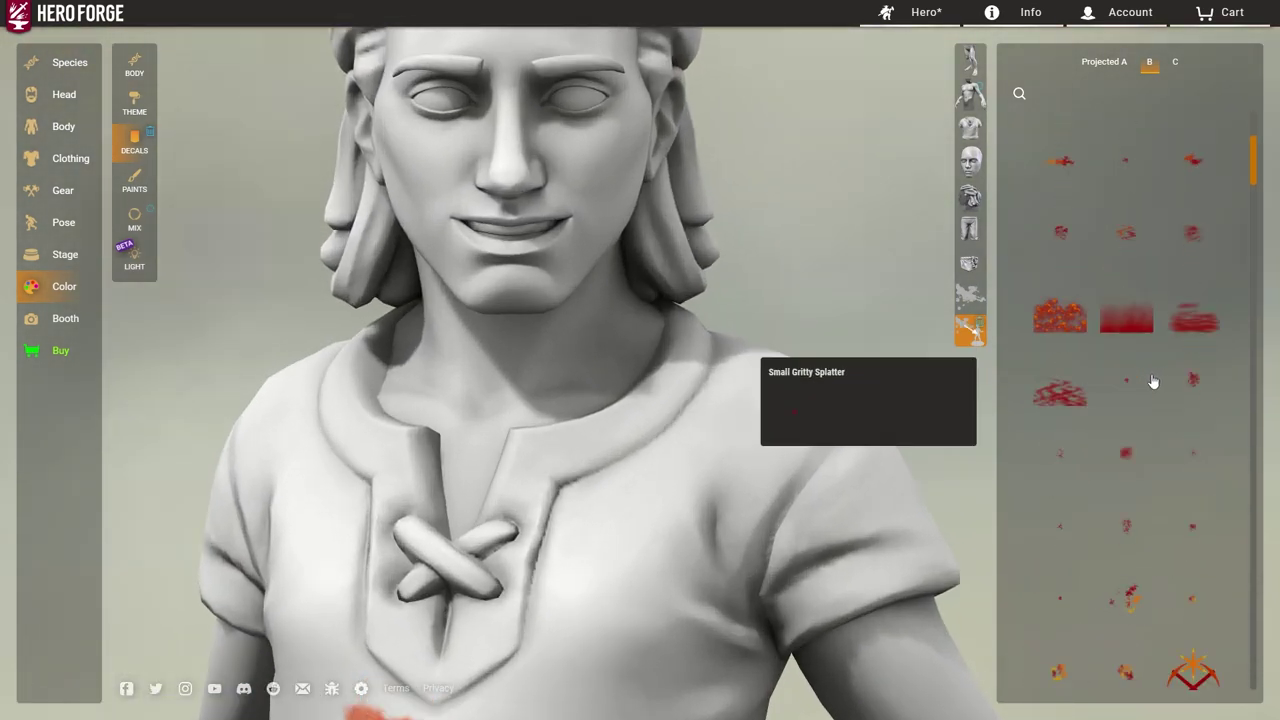
{"action": "scroll", "coordinate": [1153, 381], "scroll_direction": "down", "scroll_amount": 3}
{"action": "scroll", "coordinate": [1160, 370], "scroll_direction": "down", "scroll_amount": 3}
{"action": "scroll", "coordinate": [1160, 370], "scroll_direction": "down", "scroll_amount": 3}
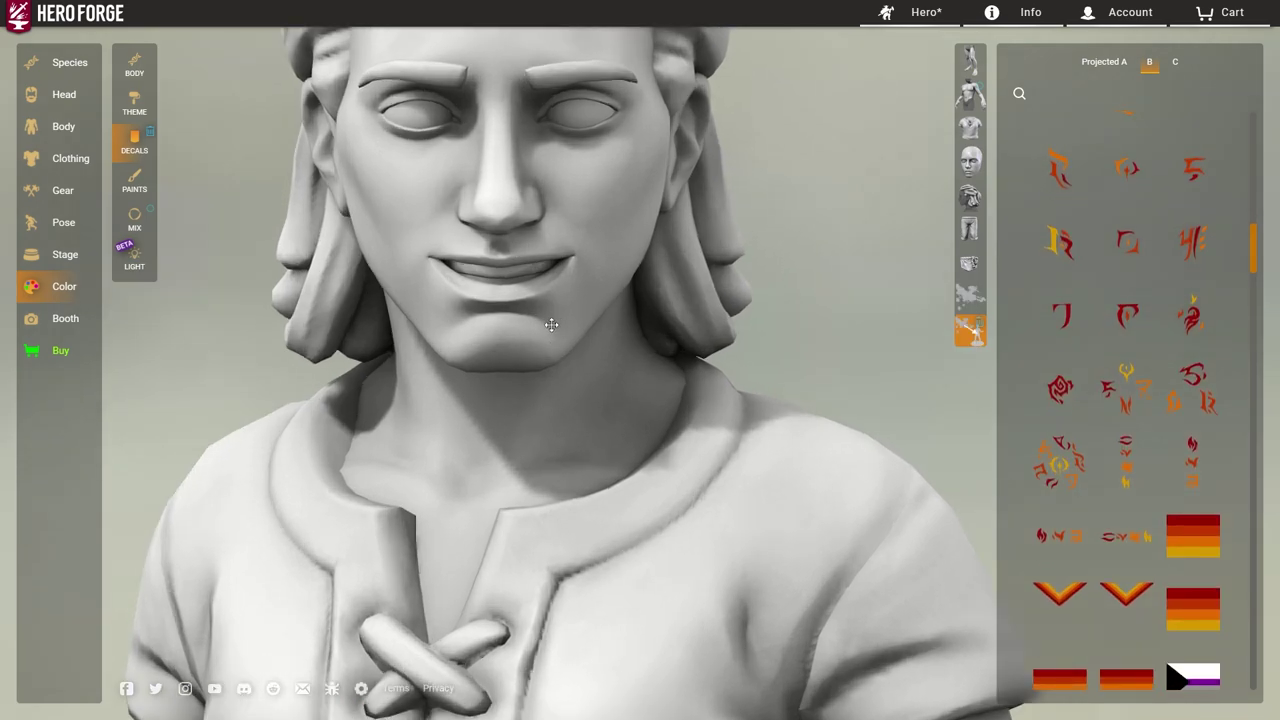
{"action": "scroll", "coordinate": [1097, 400], "scroll_direction": "down", "scroll_amount": 4}
{"action": "scroll", "coordinate": [1098, 400], "scroll_direction": "up", "scroll_amount": 8}
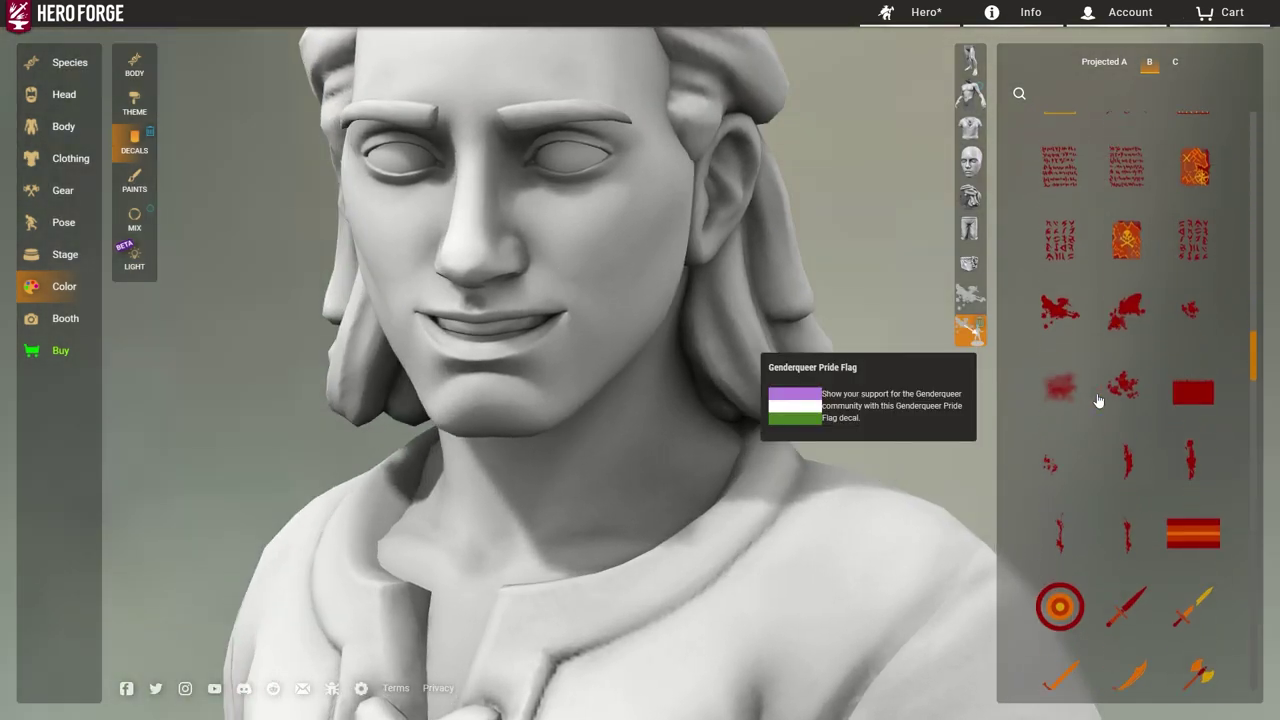
{"action": "scroll", "coordinate": [1098, 400], "scroll_direction": "down", "scroll_amount": 4}
{"action": "scroll", "coordinate": [1098, 400], "scroll_direction": "down", "scroll_amount": 4}
{"action": "scroll", "coordinate": [1098, 400], "scroll_direction": "down", "scroll_amount": 4}
{"action": "scroll", "coordinate": [1110, 412], "scroll_direction": "down", "scroll_amount": 4}
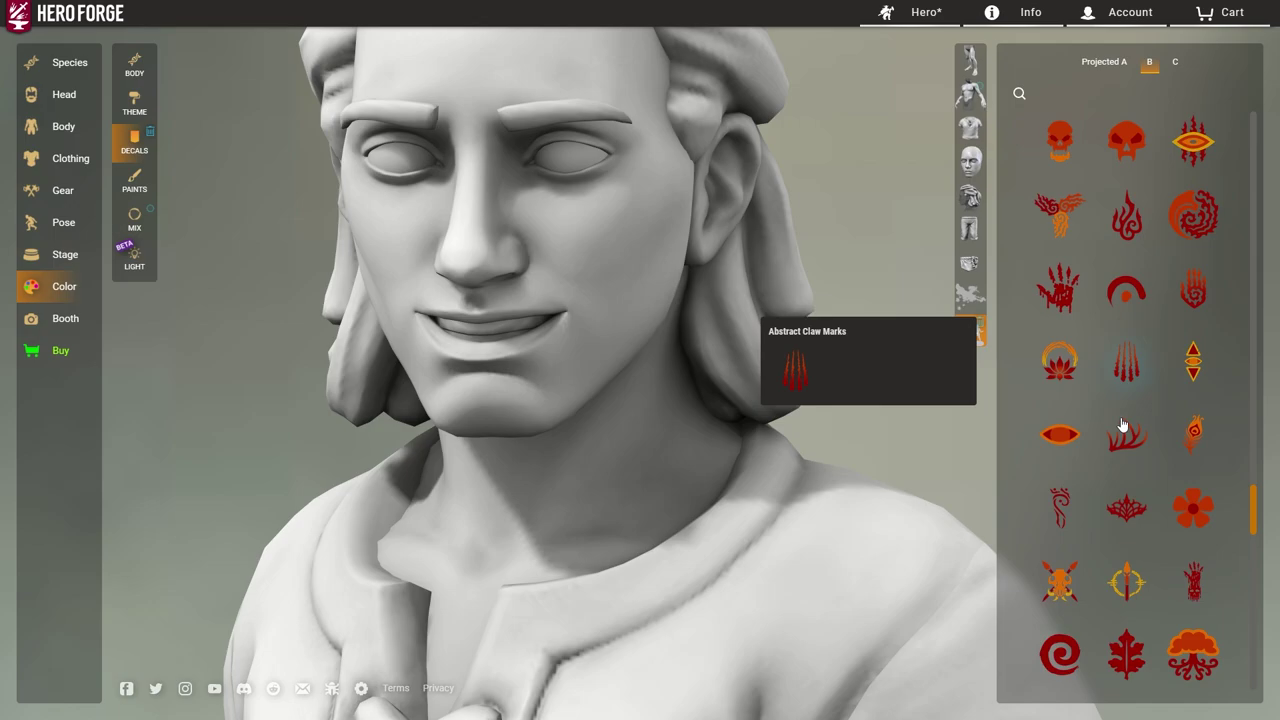
{"action": "left_click", "coordinate": [1118, 362]}
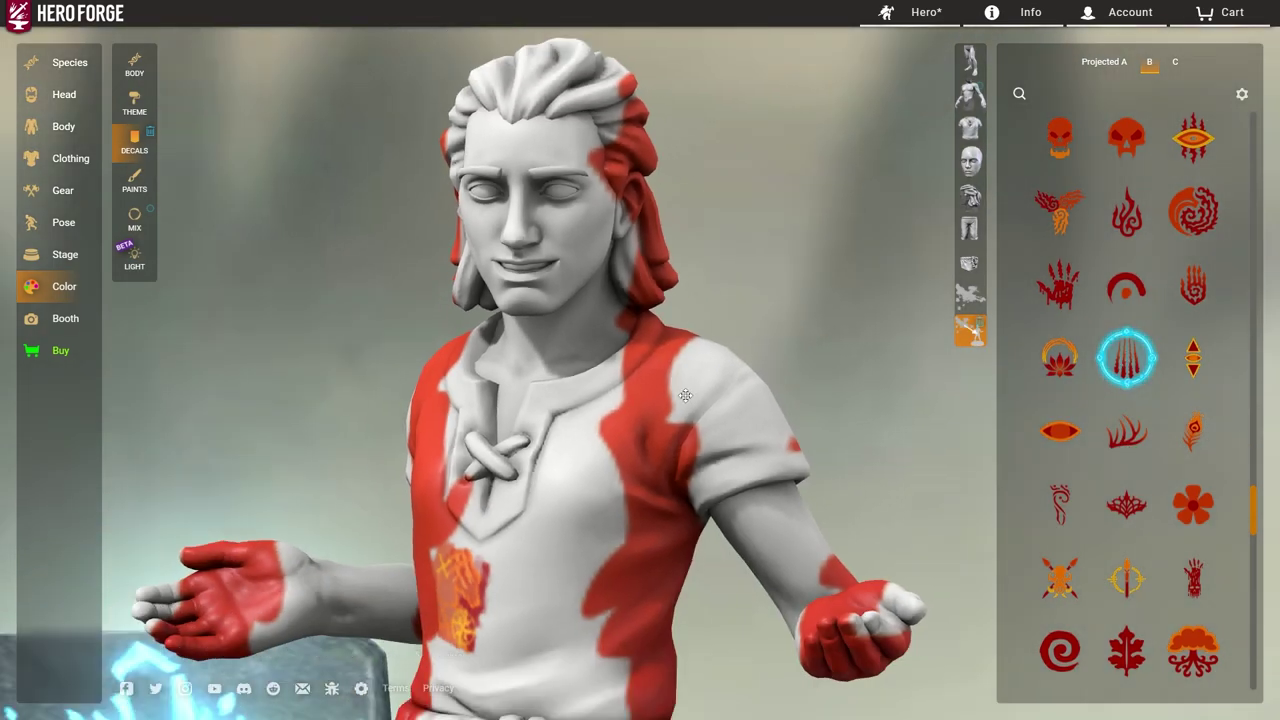
{"action": "left_click", "coordinate": [1241, 94]}
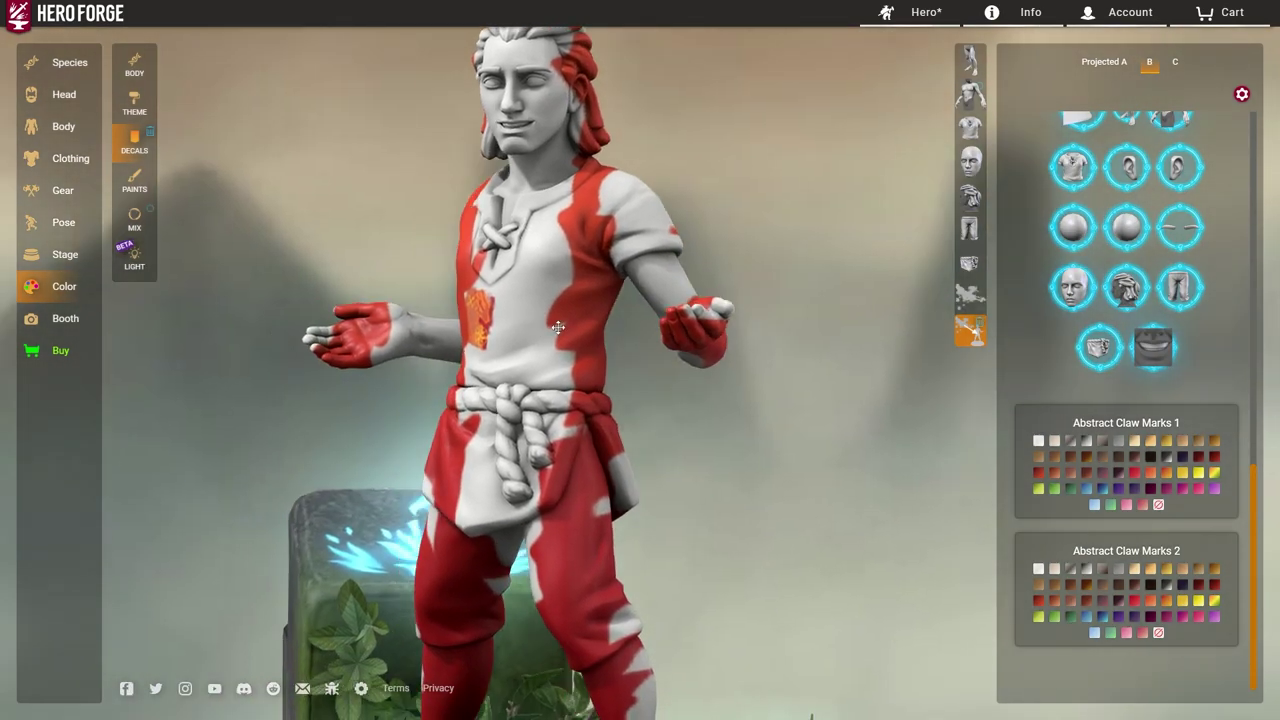
{"action": "scroll", "coordinate": [1148, 437], "scroll_direction": "up", "scroll_amount": 1}
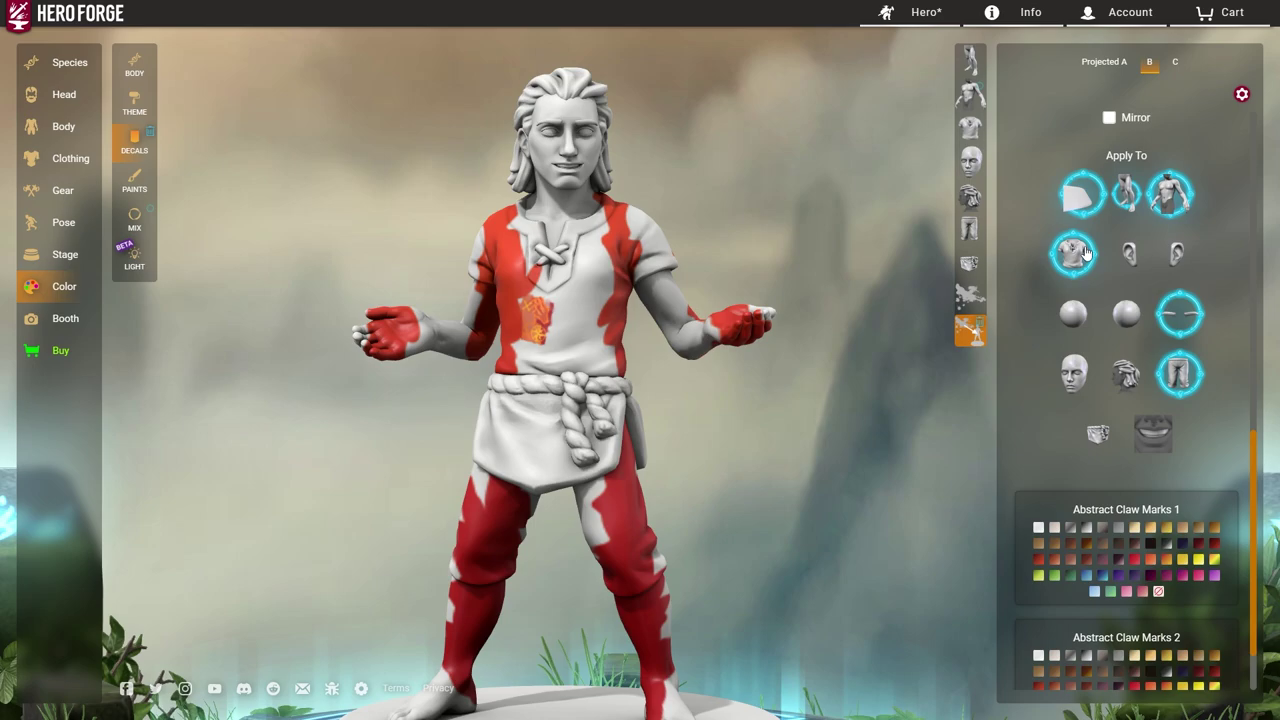
Narrow the claw marks' Scale Width and restrict Apply To to the head
{"action": "left_click", "coordinate": [1128, 197]}
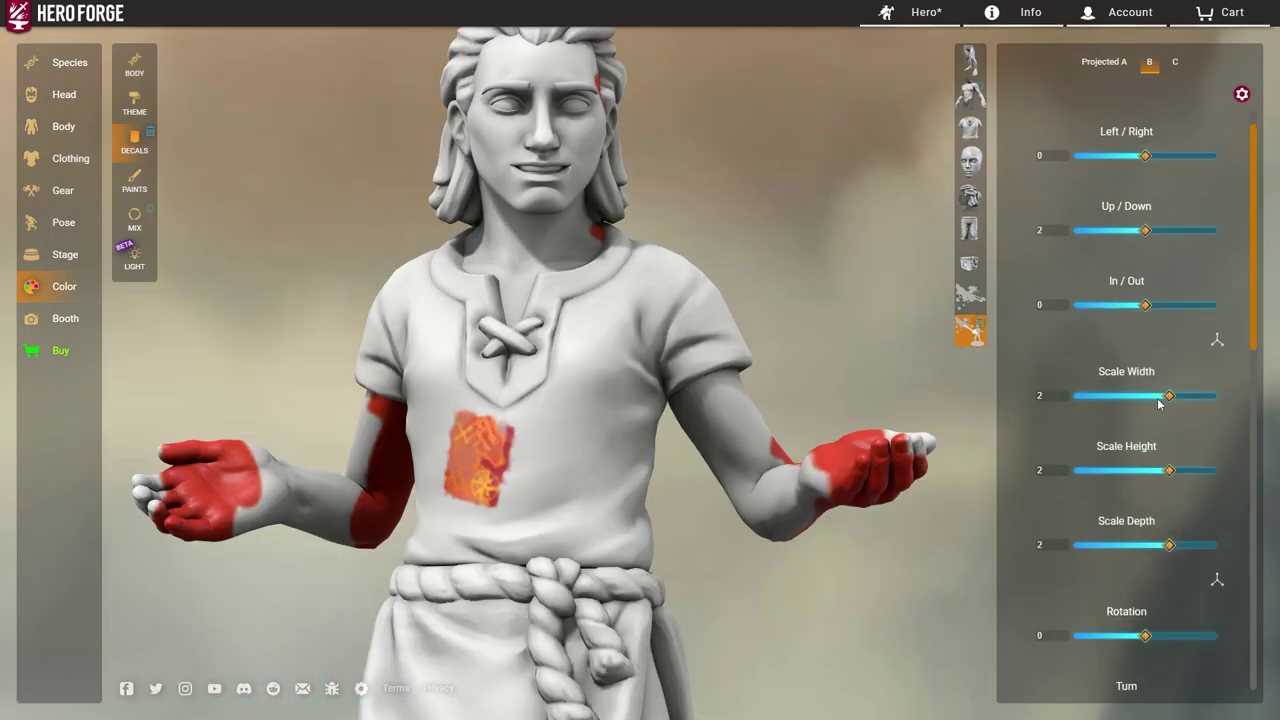
{"action": "left_click_drag", "start_coordinate": [1152, 390], "coordinate": [1121, 386]}
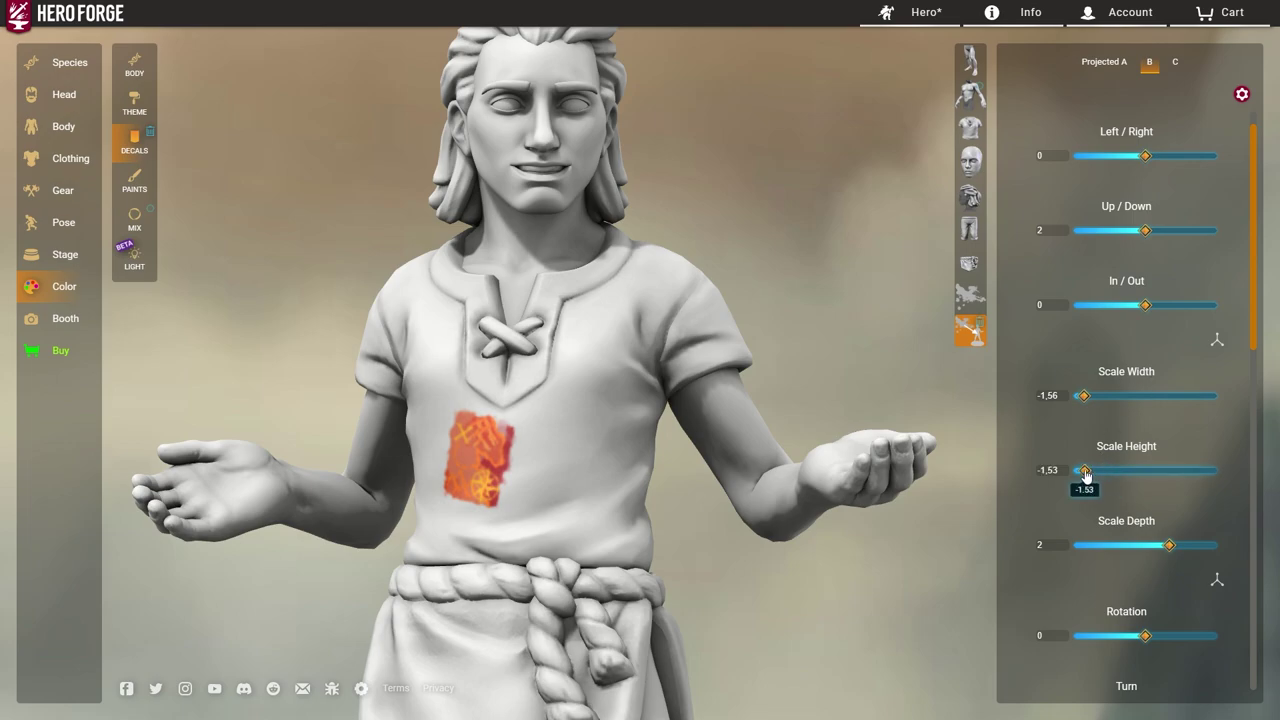
{"action": "left_click", "coordinate": [718, 292]}
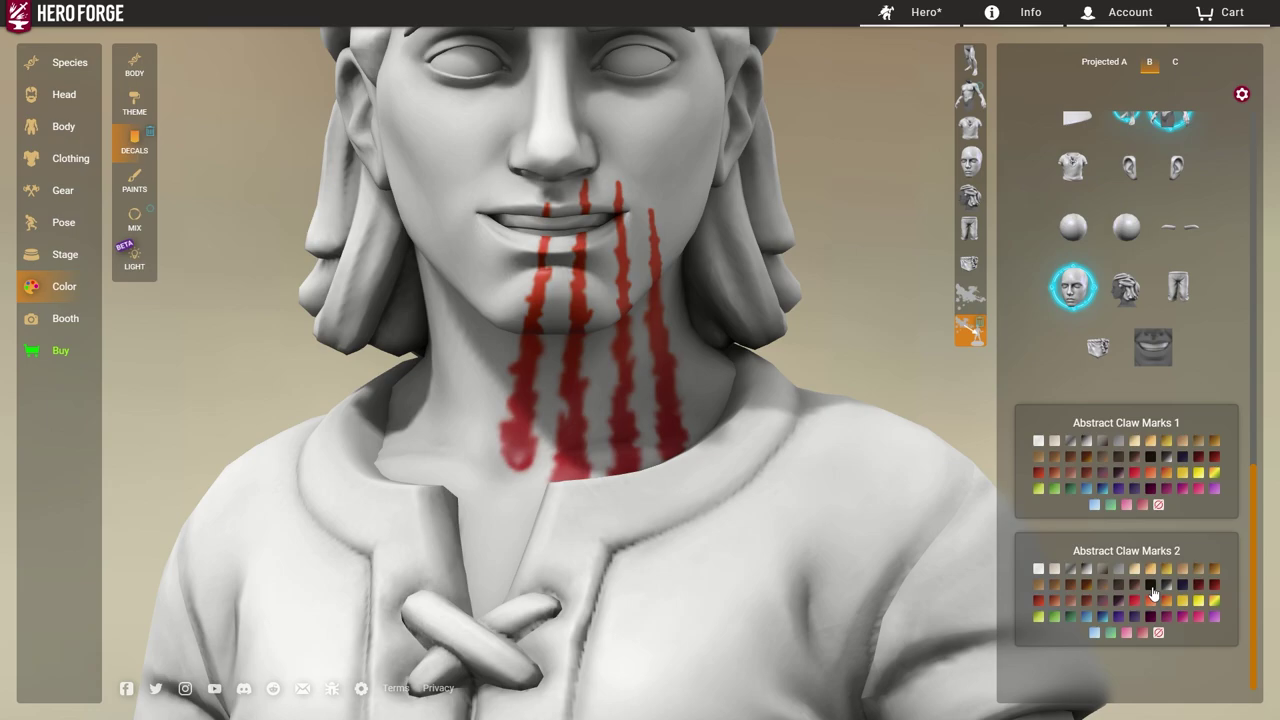
{"action": "left_click_drag", "start_coordinate": [774, 421], "coordinate": [1201, 524]}
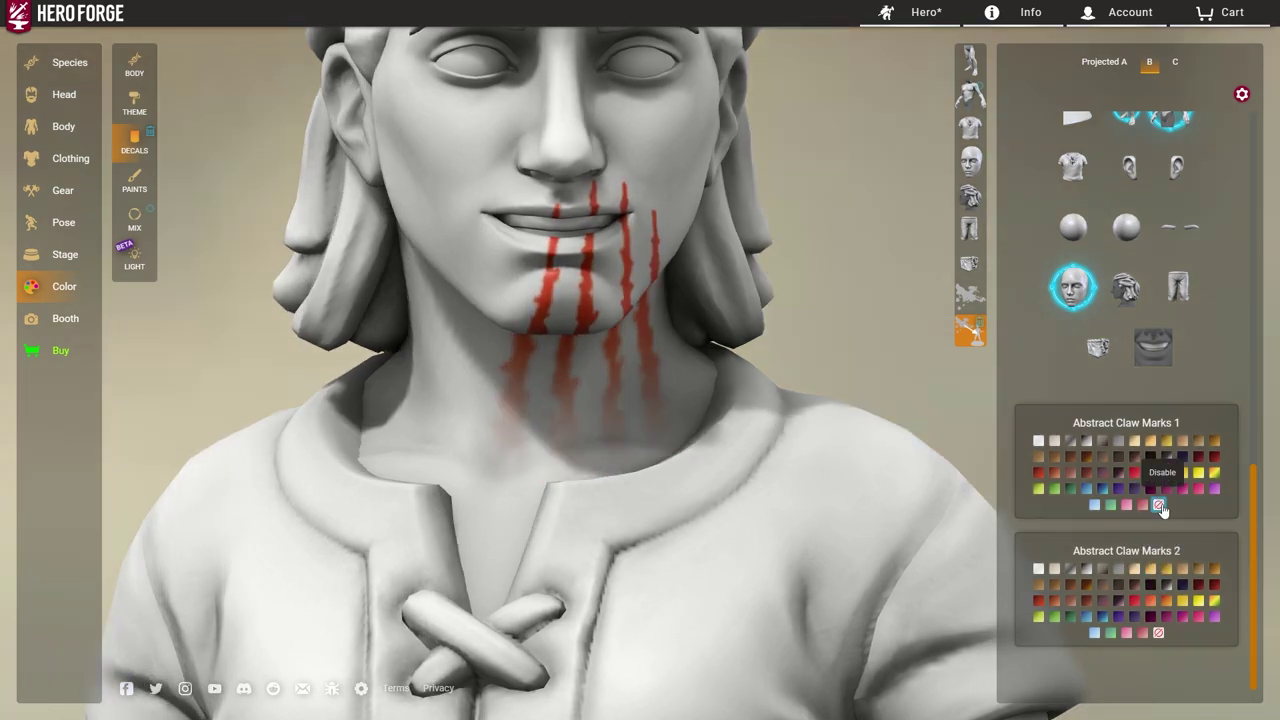
{"action": "left_click_drag", "start_coordinate": [737, 340], "coordinate": [608, 337]}
{"action": "left_click", "coordinate": [608, 337]}
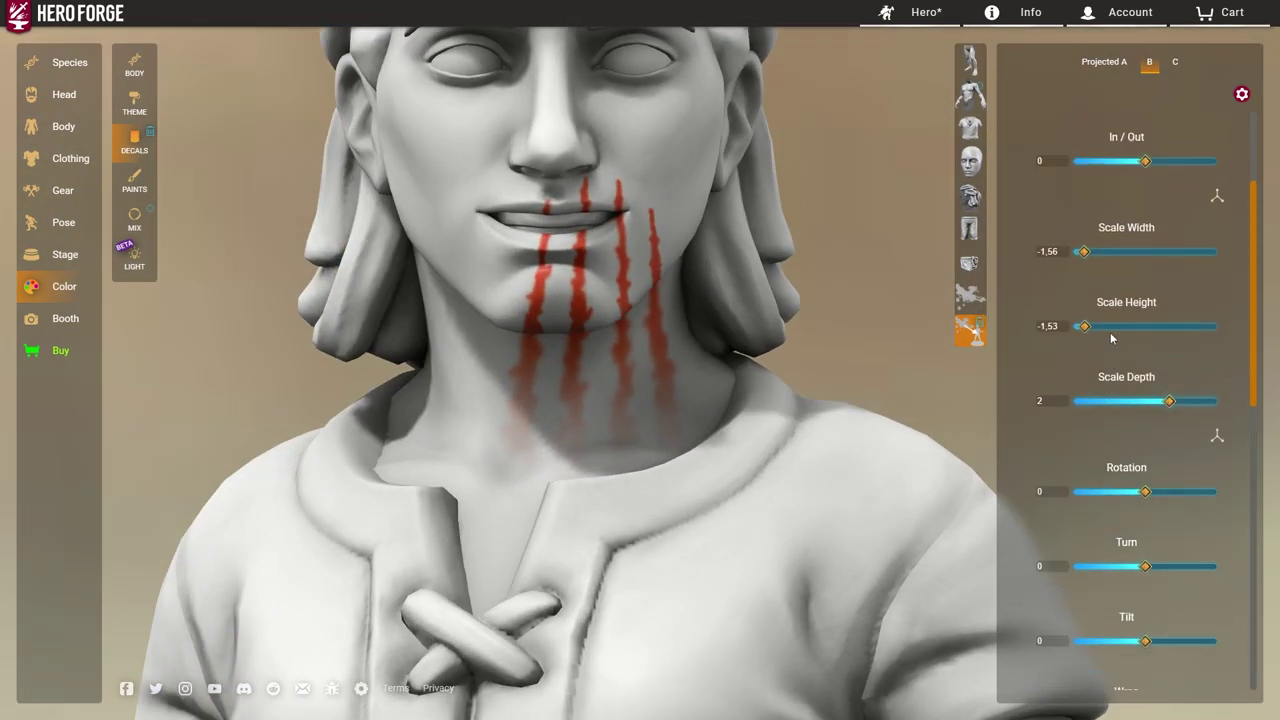
Set the claw marks' Rotation to about -0.73, angling them diagonally across the chin
{"action": "scroll", "coordinate": [1144, 357], "scroll_direction": "down", "scroll_amount": 2}
{"action": "scroll", "coordinate": [1155, 330], "scroll_direction": "down", "scroll_amount": 2}
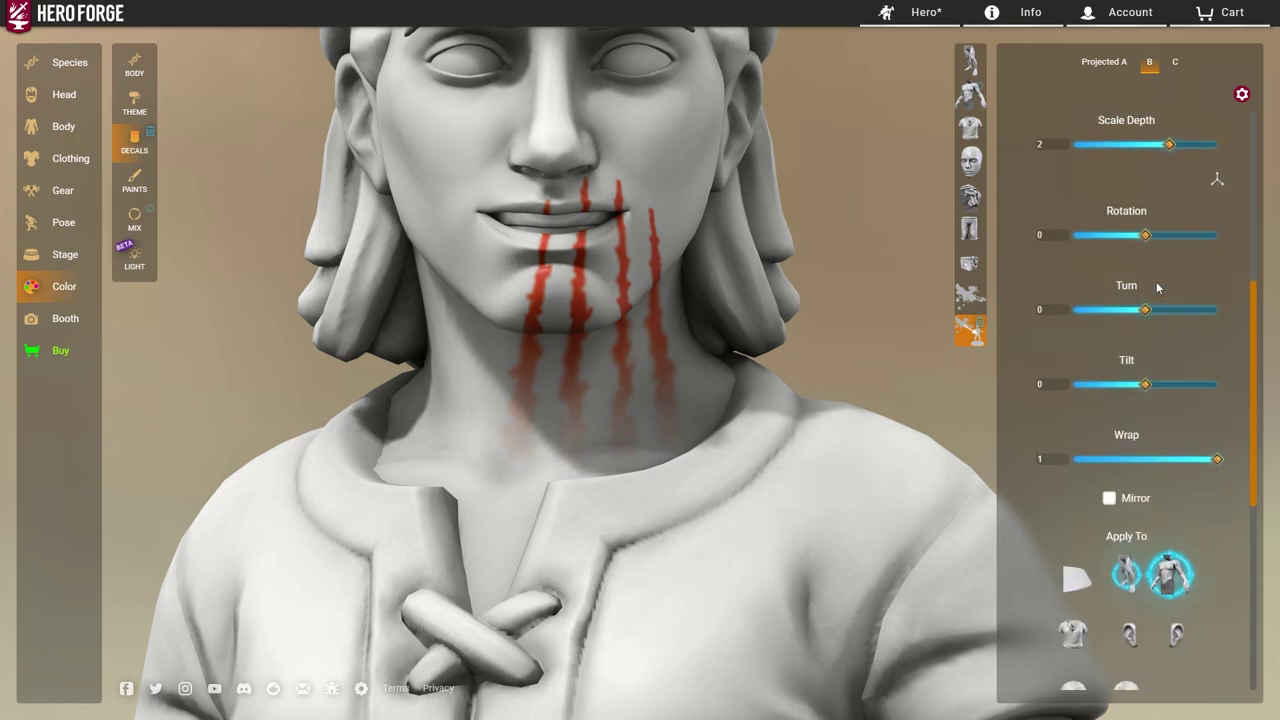
{"action": "left_click_drag", "start_coordinate": [1150, 248], "coordinate": [1128, 240]}
{"action": "scroll", "coordinate": [766, 300], "scroll_direction": "up", "scroll_amount": 2}
{"action": "scroll", "coordinate": [1143, 250], "scroll_direction": "up", "scroll_amount": 2}
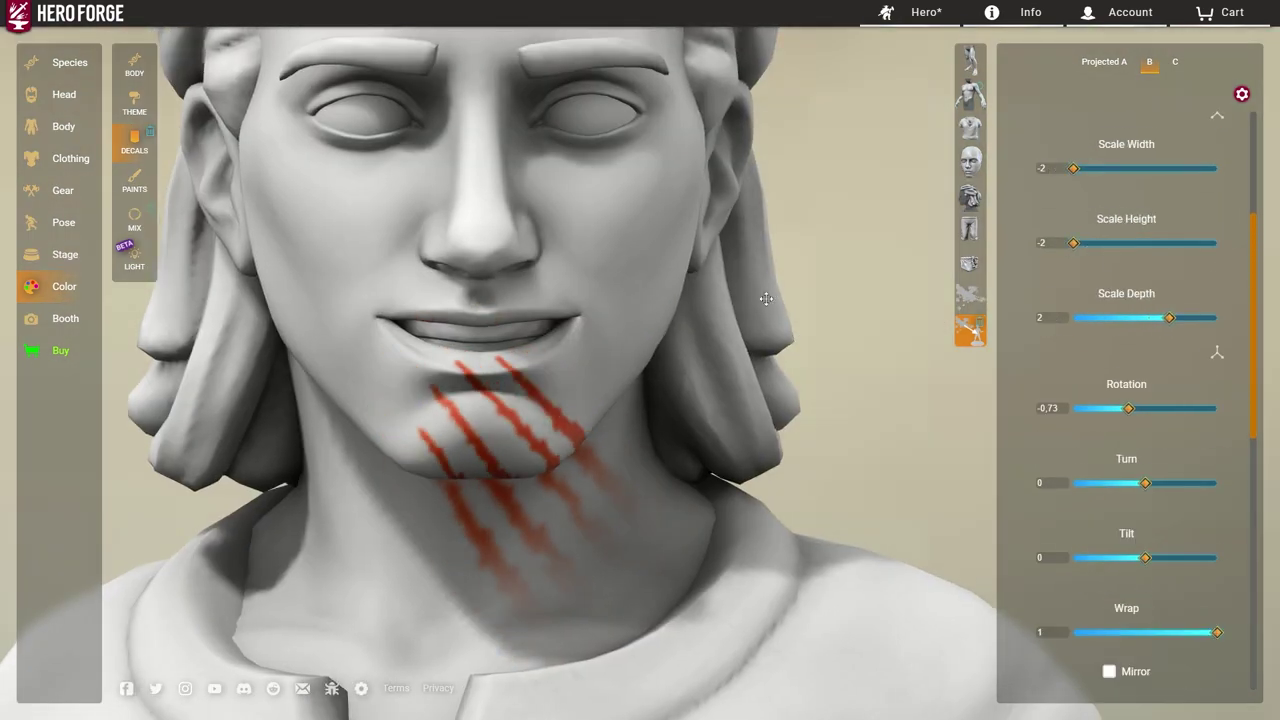
{"action": "scroll", "coordinate": [1143, 183], "scroll_direction": "up", "scroll_amount": 2}
{"action": "left_click", "coordinate": [134, 180]}
{"action": "left_click", "coordinate": [1063, 114]}
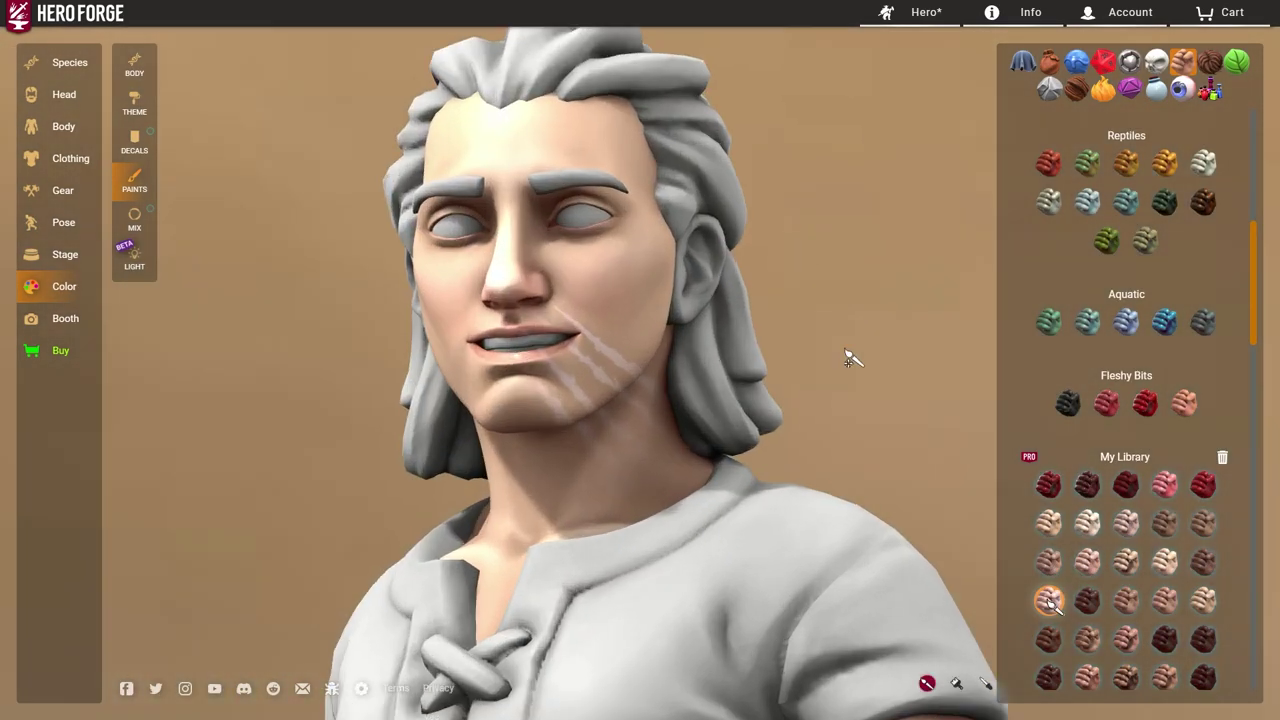
Swing the view around the hero's face and scroll down the projected decal library
{"action": "mouse_move", "coordinate": [851, 357]}
{"action": "left_mouse_down"}
{"action": "mouse_move", "coordinate": [674, 383]}
{"action": "mouse_move", "coordinate": [797, 380]}
{"action": "left_mouse_up"}
{"action": "left_click", "coordinate": [136, 149]}
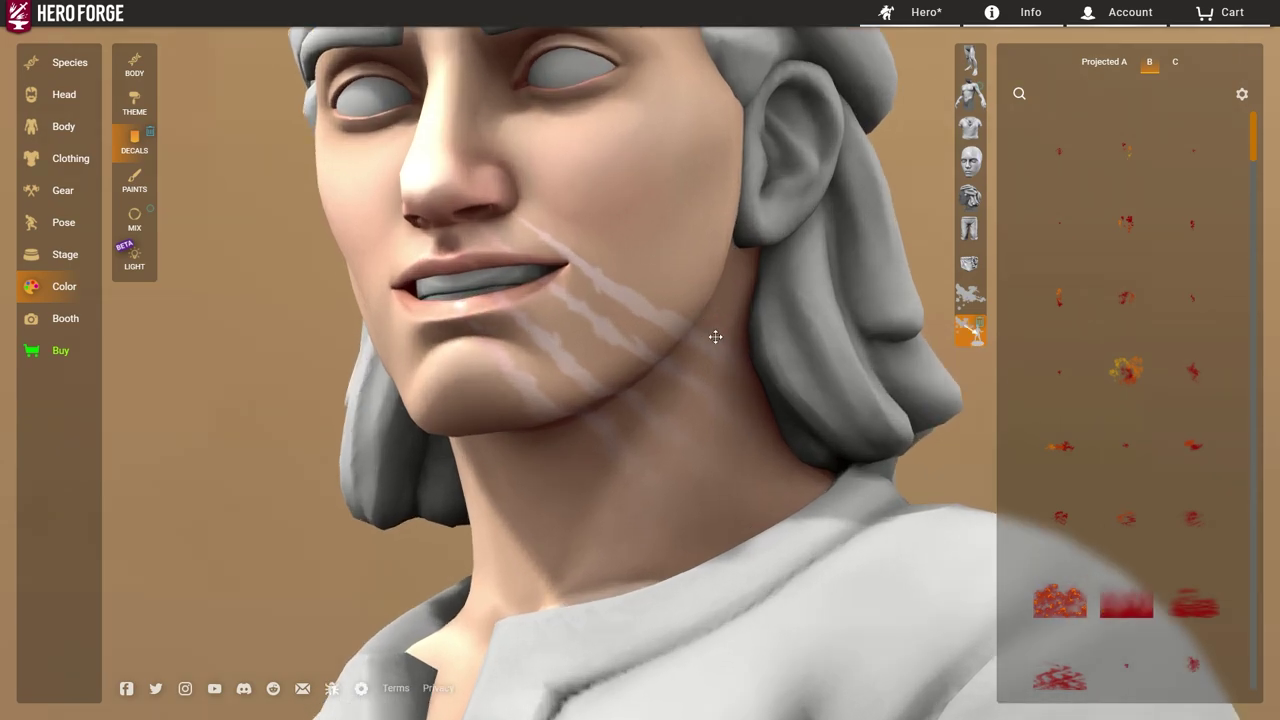
{"action": "scroll", "coordinate": [1110, 460], "scroll_direction": "down", "scroll_amount": 3}
{"action": "scroll", "coordinate": [1118, 415], "scroll_direction": "down", "scroll_amount": 5}
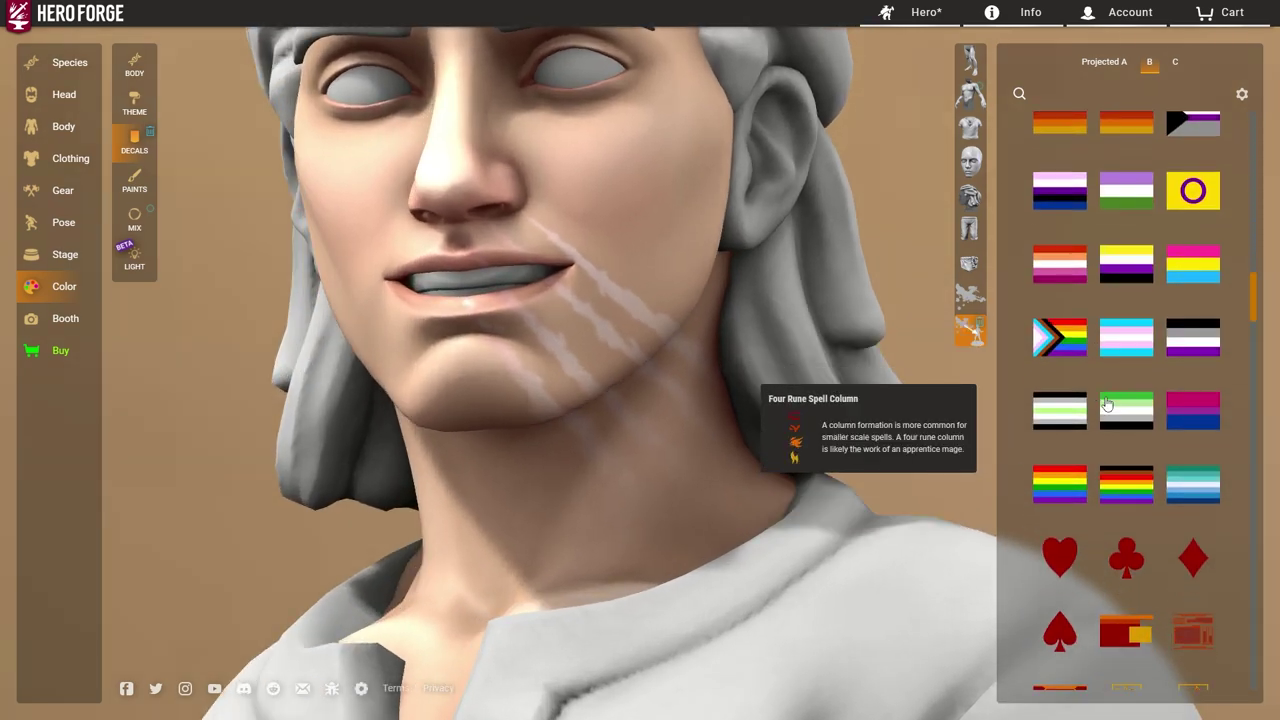
{"action": "scroll", "coordinate": [1120, 430], "scroll_direction": "down", "scroll_amount": 5}
{"action": "scroll", "coordinate": [1122, 450], "scroll_direction": "down", "scroll_amount": 5}
{"action": "scroll", "coordinate": [1126, 470], "scroll_direction": "down", "scroll_amount": 5}
{"action": "left_click_drag", "start_coordinate": [1253, 440], "coordinate": [1268, 207]}
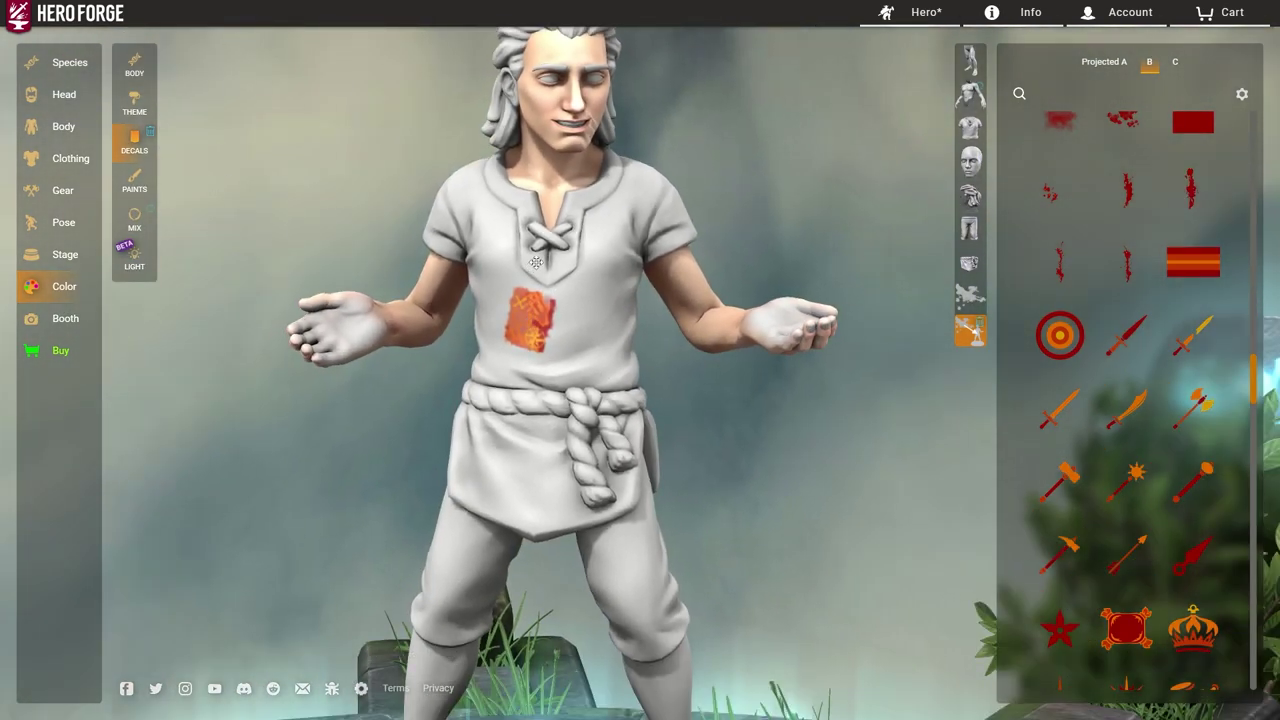
Open the Clothing options and scroll down through the outfit list
{"action": "left_click", "coordinate": [84, 159]}
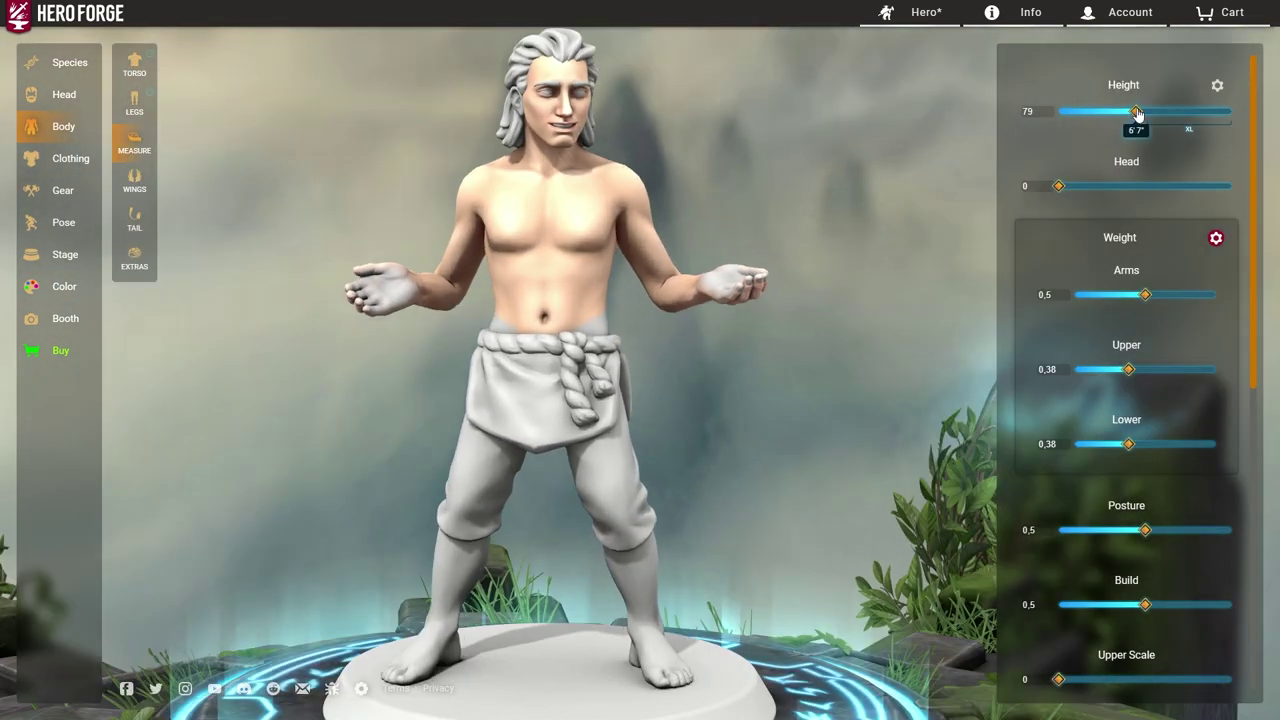
{"action": "scroll", "coordinate": [1154, 397], "scroll_direction": "down", "scroll_amount": 5}
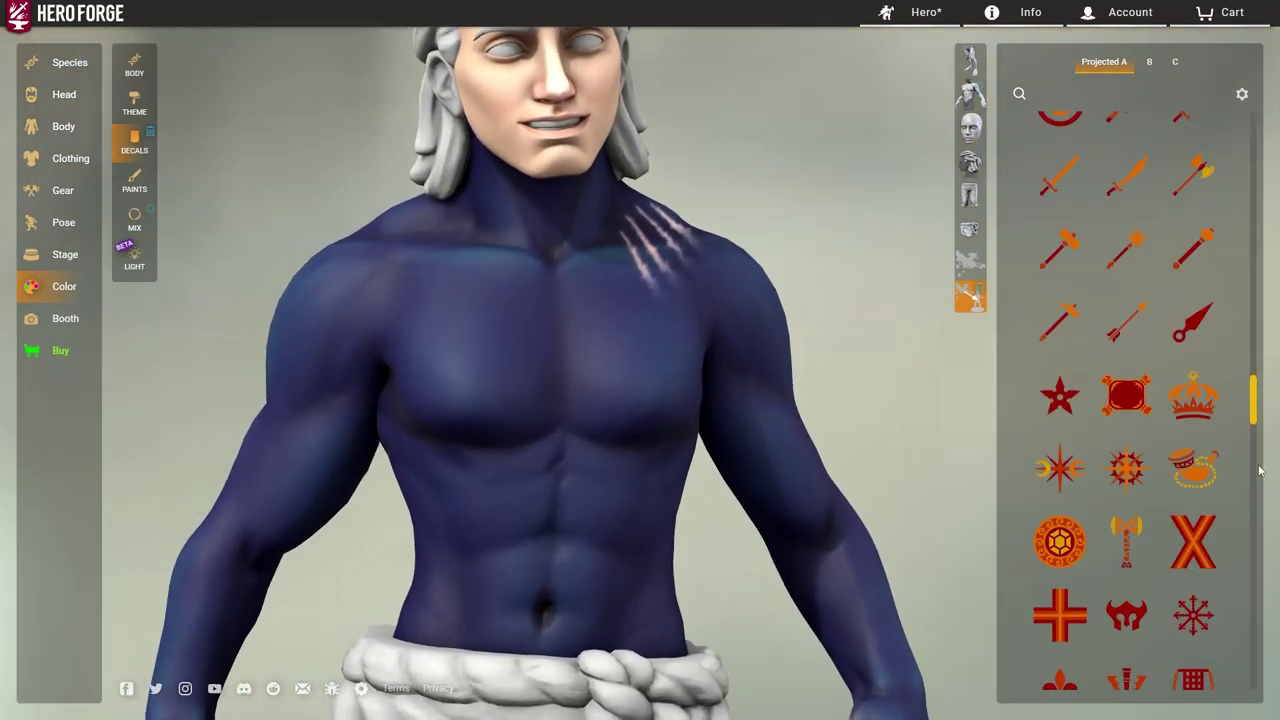
{"action": "scroll", "coordinate": [1258, 470], "scroll_direction": "down", "scroll_amount": 10}
{"action": "scroll", "coordinate": [1235, 410], "scroll_direction": "down", "scroll_amount": 5}
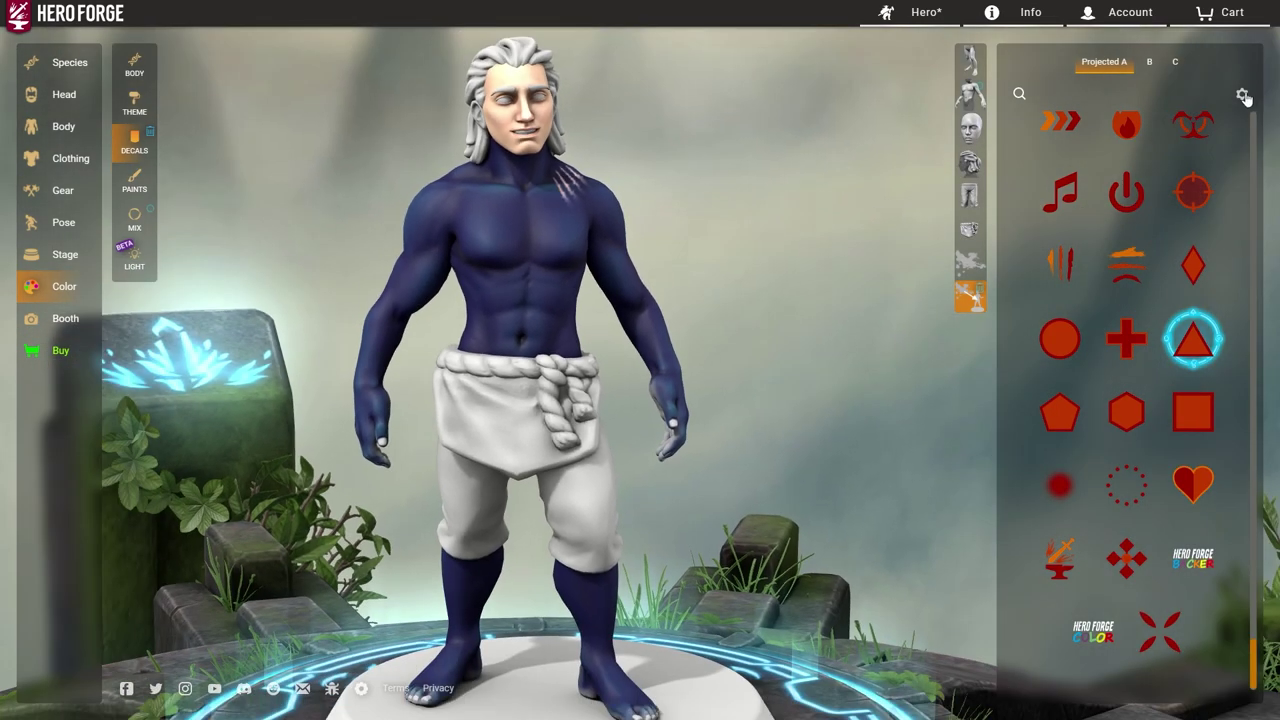
Add the outlined triangle decal to the torso and bring up its adjustment sliders
{"action": "left_click", "coordinate": [1243, 95]}
{"action": "scroll", "coordinate": [1130, 400], "scroll_direction": "up", "scroll_amount": 5}
{"action": "left_click", "coordinate": [1170, 470]}
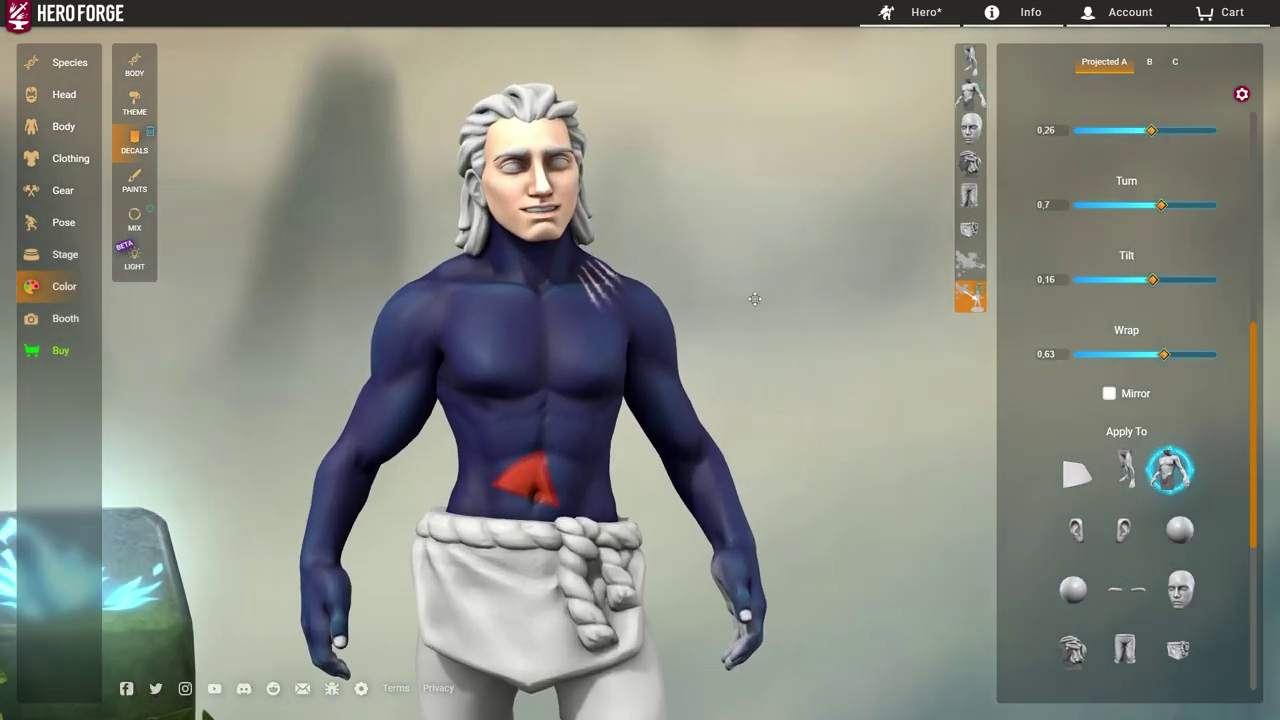
{"action": "scroll", "coordinate": [1091, 336], "scroll_direction": "up", "scroll_amount": 2}
{"action": "scroll", "coordinate": [1120, 420], "scroll_direction": "up", "scroll_amount": 2}
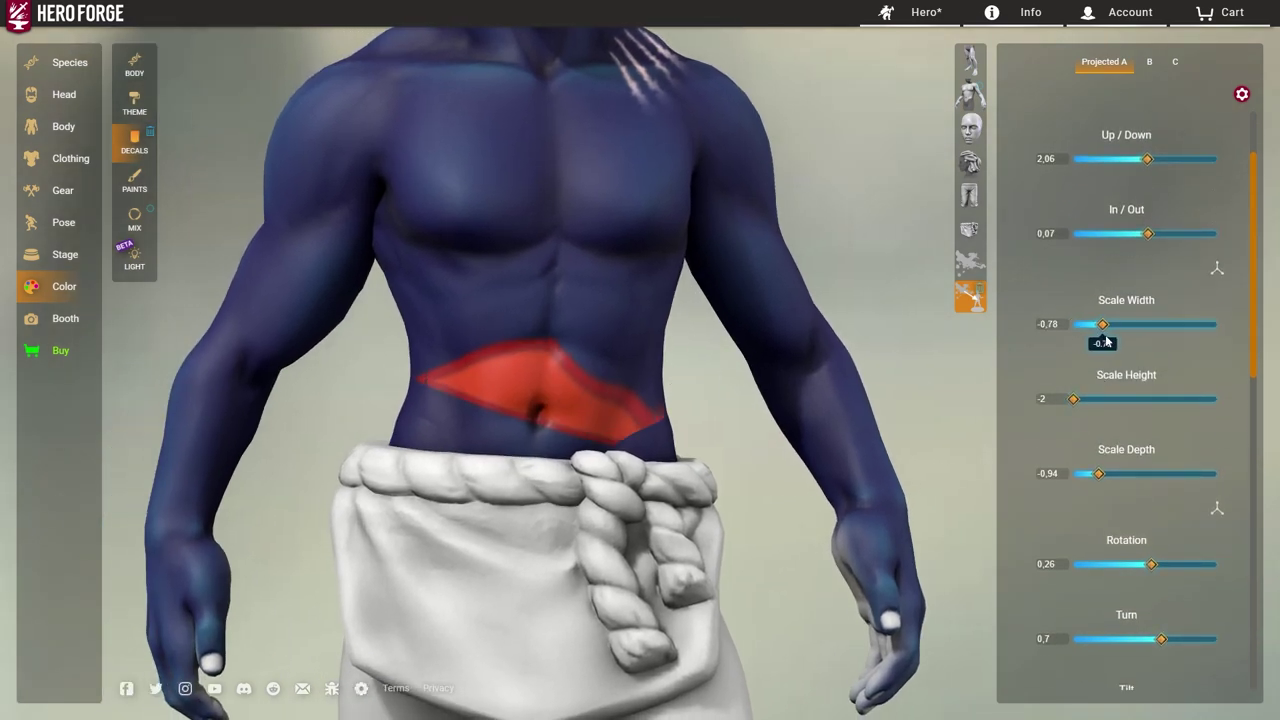
{"action": "scroll", "coordinate": [1127, 245], "scroll_direction": "up", "scroll_amount": 2}
{"action": "left_click_drag", "start_coordinate": [1148, 263], "coordinate": [1165, 266]}
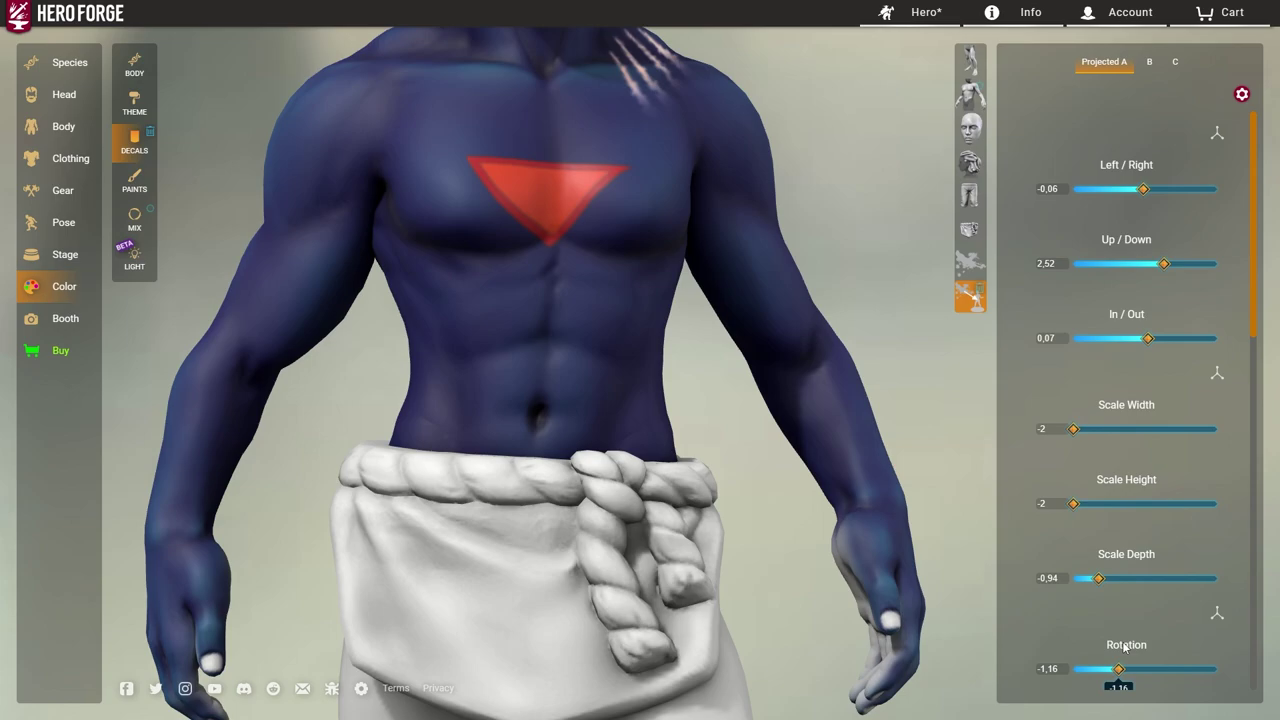
{"action": "scroll", "coordinate": [634, 243], "scroll_direction": "up", "scroll_amount": 3}
{"action": "scroll", "coordinate": [634, 243], "scroll_direction": "up", "scroll_amount": 2}
{"action": "scroll", "coordinate": [646, 274], "scroll_direction": "up", "scroll_amount": 3}
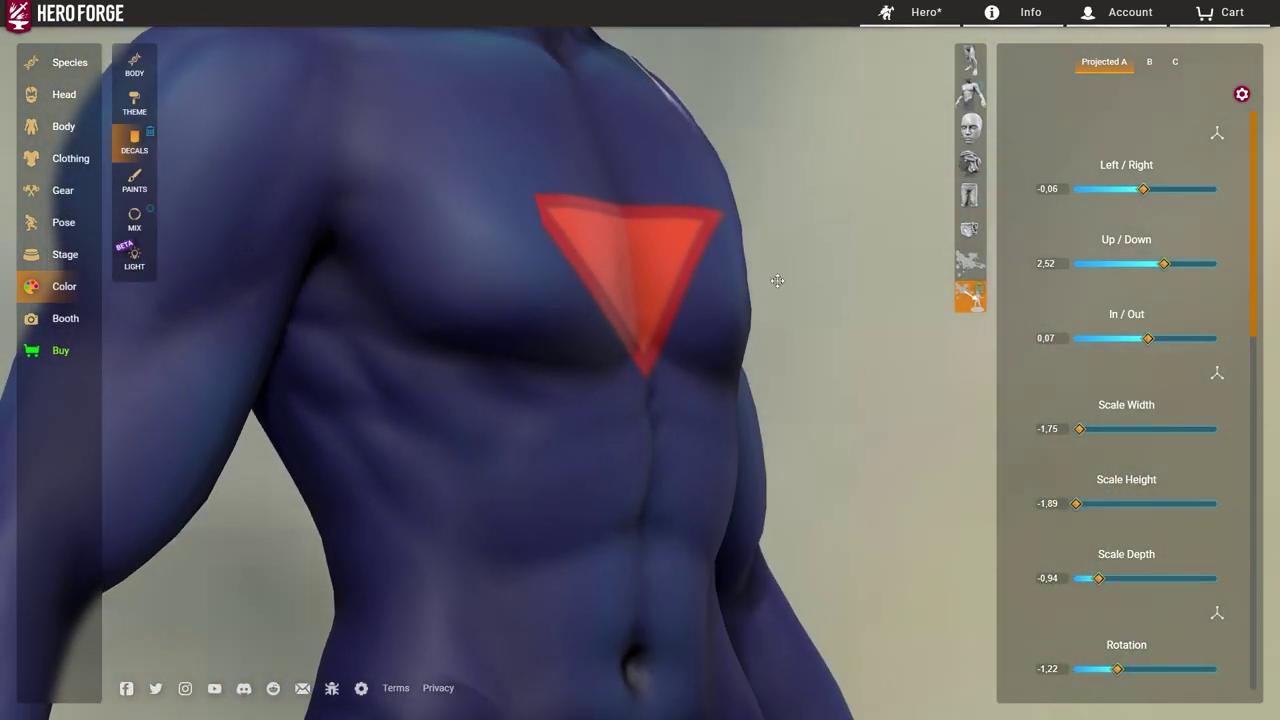
Make the chest triangle taller and wider while viewing the chest from the front
{"action": "mouse_move", "coordinate": [777, 281]}
{"action": "left_mouse_down"}
{"action": "mouse_move", "coordinate": [634, 271]}
{"action": "mouse_move", "coordinate": [657, 280]}
{"action": "left_mouse_up"}
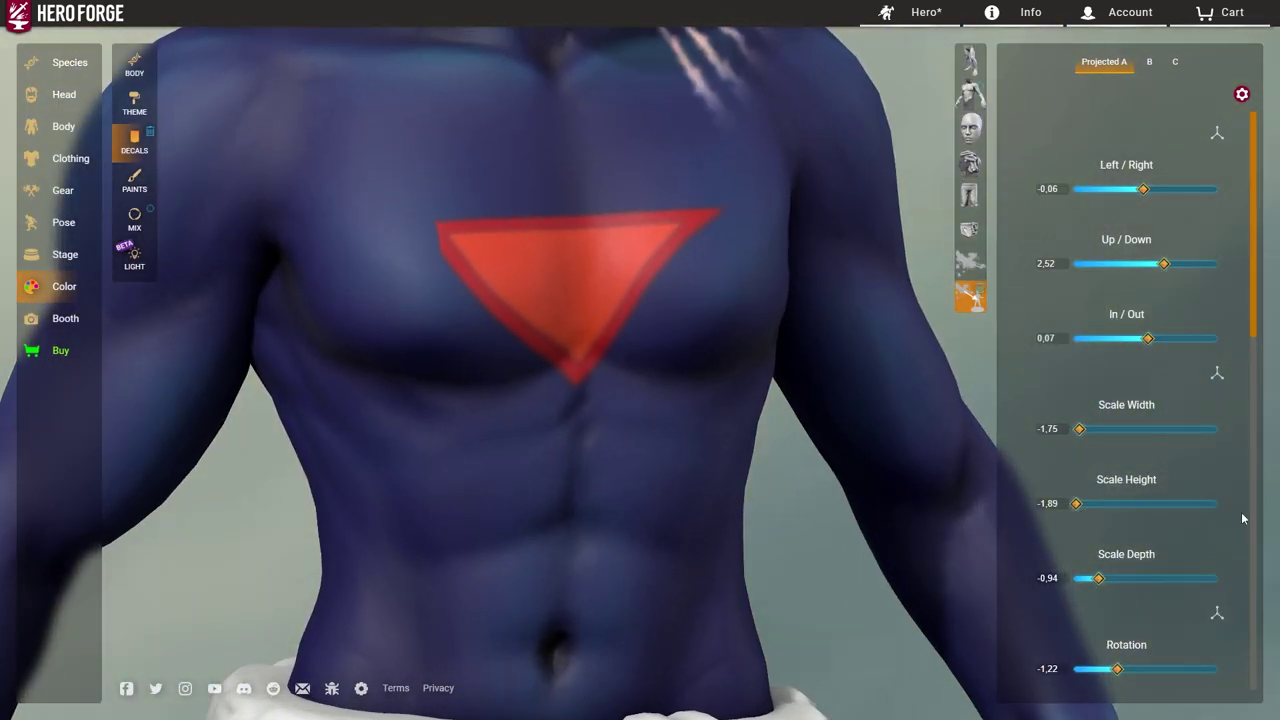
{"action": "left_click_drag", "start_coordinate": [1077, 504], "coordinate": [1084, 505]}
{"action": "left_click_drag", "start_coordinate": [1079, 429], "coordinate": [1089, 429]}
{"action": "left_click_drag", "start_coordinate": [1074, 504], "coordinate": [1086, 505]}
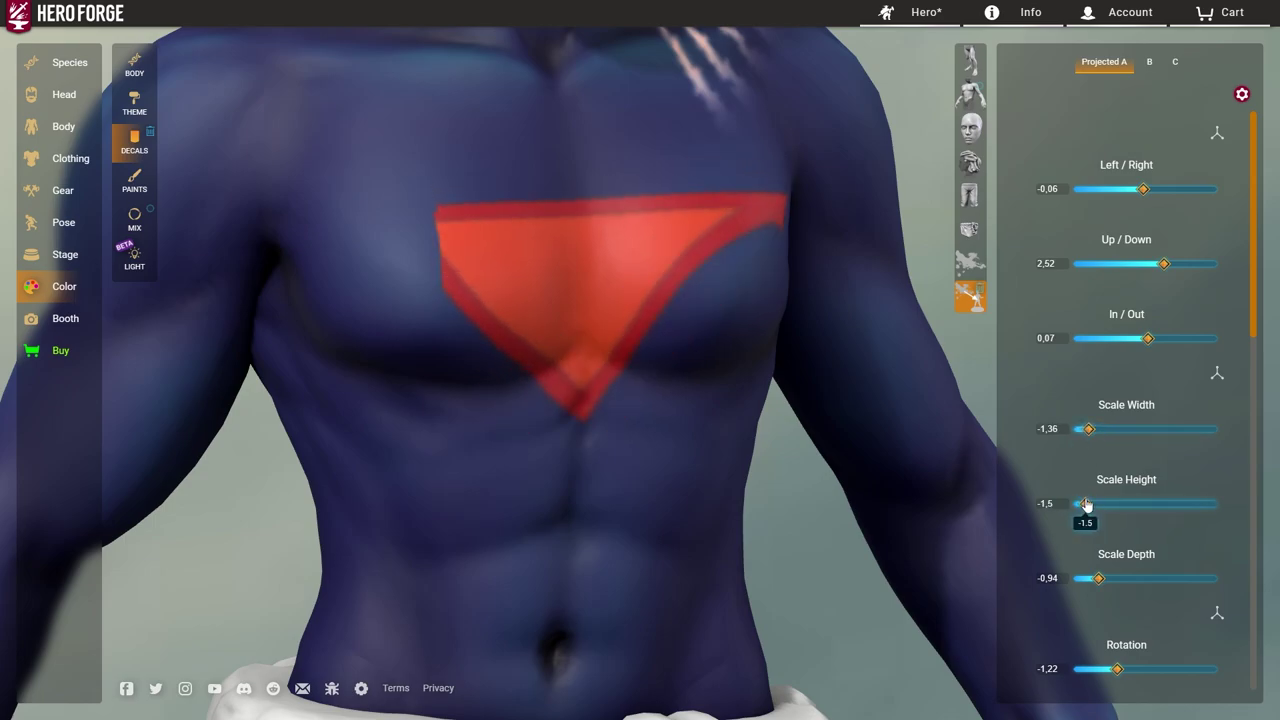
{"action": "scroll", "coordinate": [631, 329], "scroll_direction": "down", "scroll_amount": 3}
{"action": "scroll", "coordinate": [666, 346], "scroll_direction": "down", "scroll_amount": 2}
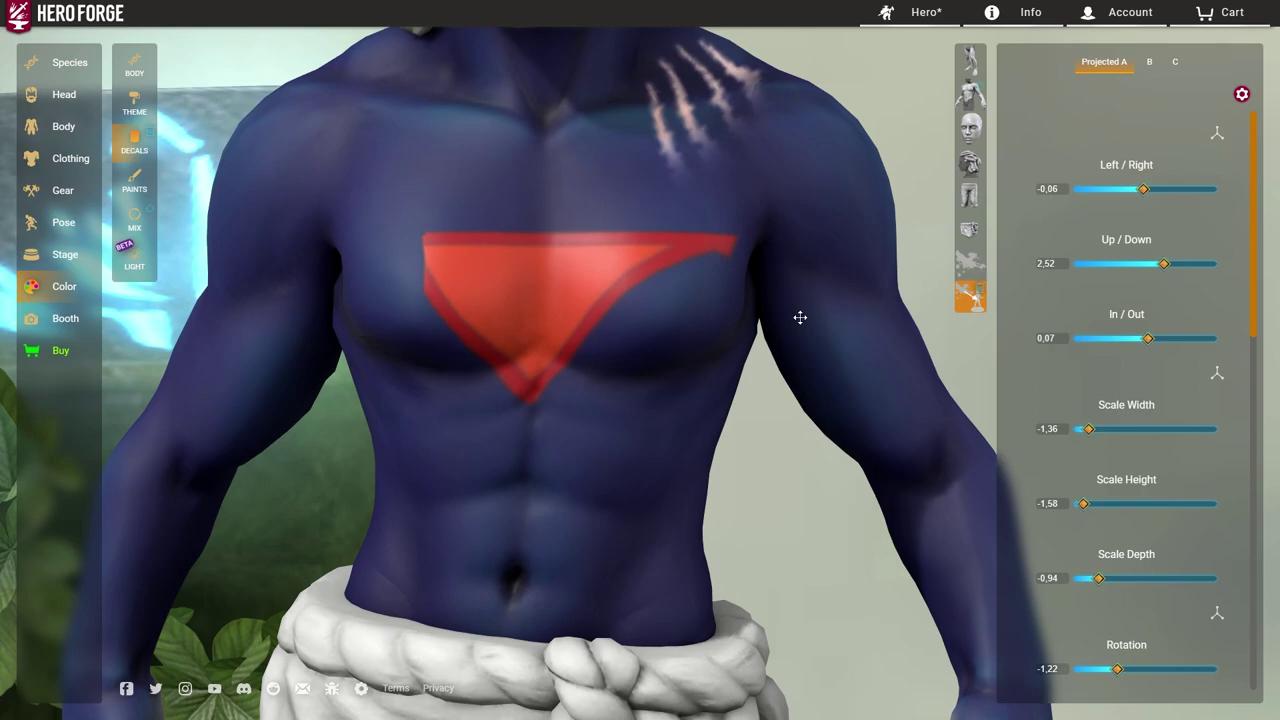
{"action": "scroll", "coordinate": [543, 258], "scroll_direction": "up", "scroll_amount": 5}
Raise the triangle higher on the chest and adjust how far it projects outward
{"action": "mouse_move", "coordinate": [800, 320]}
{"action": "left_mouse_down"}
{"action": "mouse_move", "coordinate": [543, 258]}
{"action": "mouse_move", "coordinate": [640, 260]}
{"action": "left_mouse_up"}
{"action": "scroll", "coordinate": [497, 260], "scroll_direction": "down", "scroll_amount": 3}
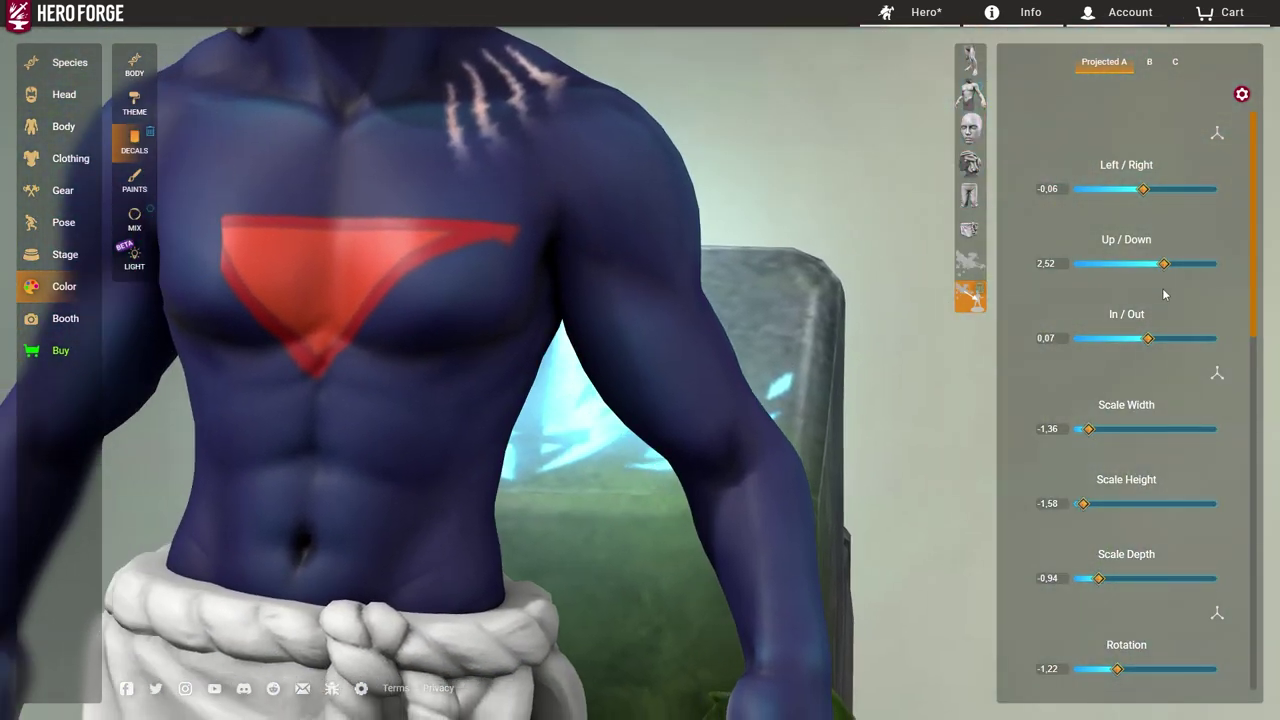
{"action": "left_click_drag", "start_coordinate": [1163, 264], "coordinate": [1162, 250]}
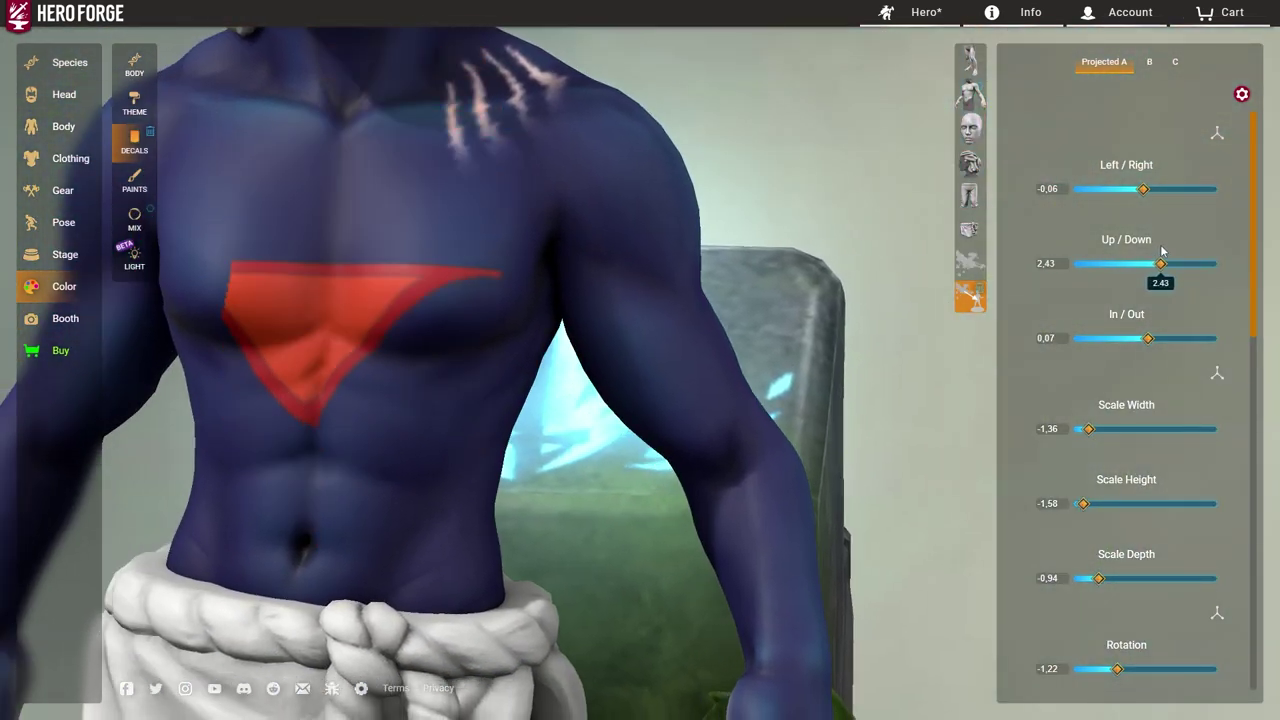
{"action": "left_click_drag", "start_coordinate": [1152, 339], "coordinate": [1150, 319]}
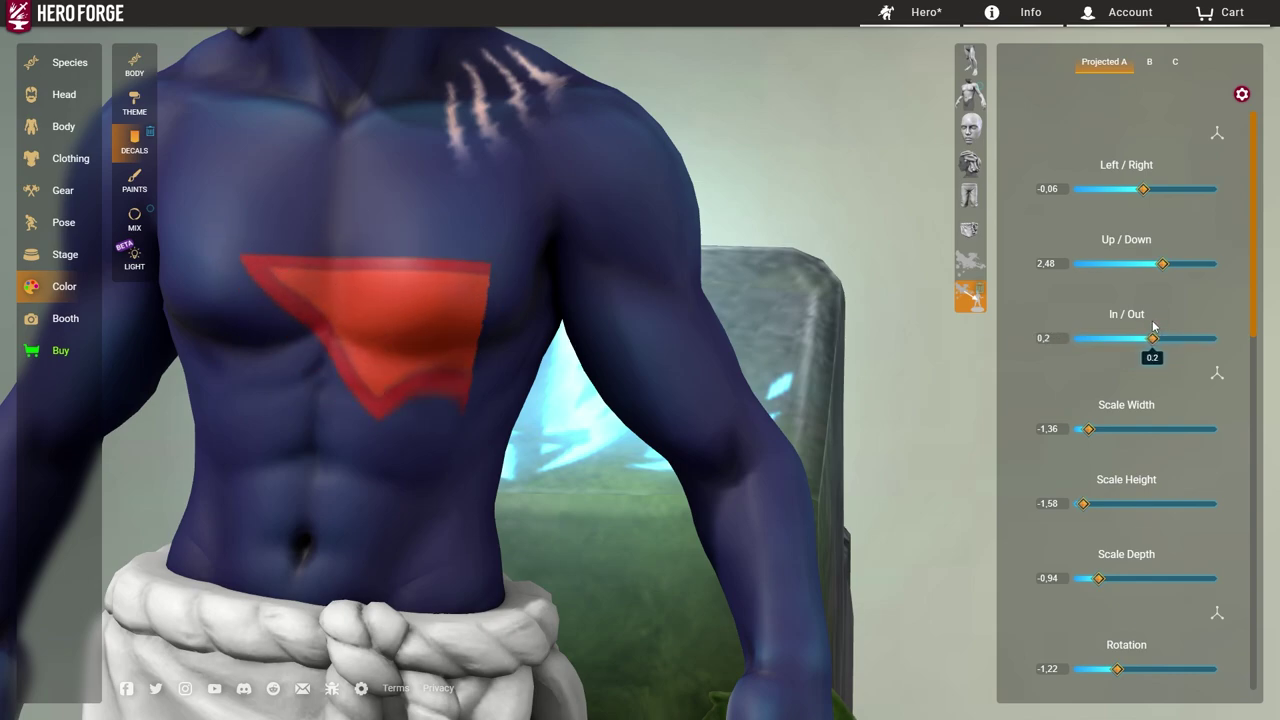
{"action": "left_click_drag", "start_coordinate": [1162, 263], "coordinate": [1165, 264]}
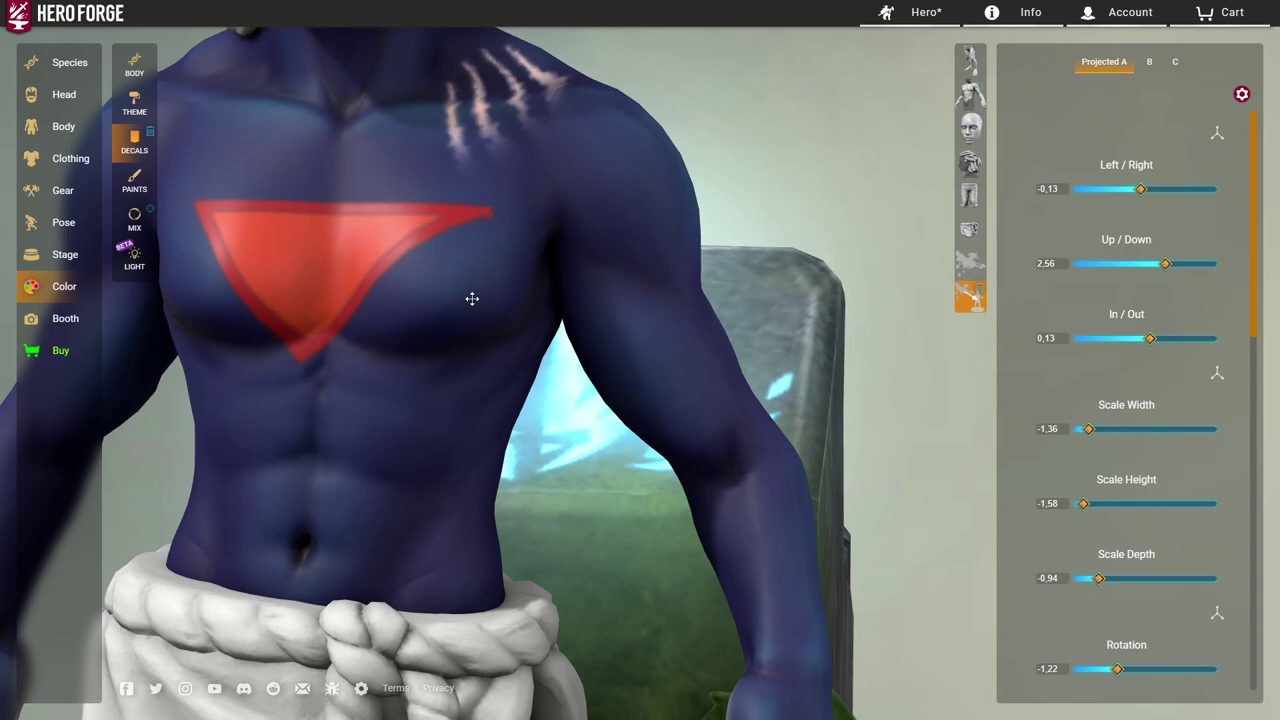
{"action": "scroll", "coordinate": [472, 298], "scroll_direction": "down", "scroll_amount": 3}
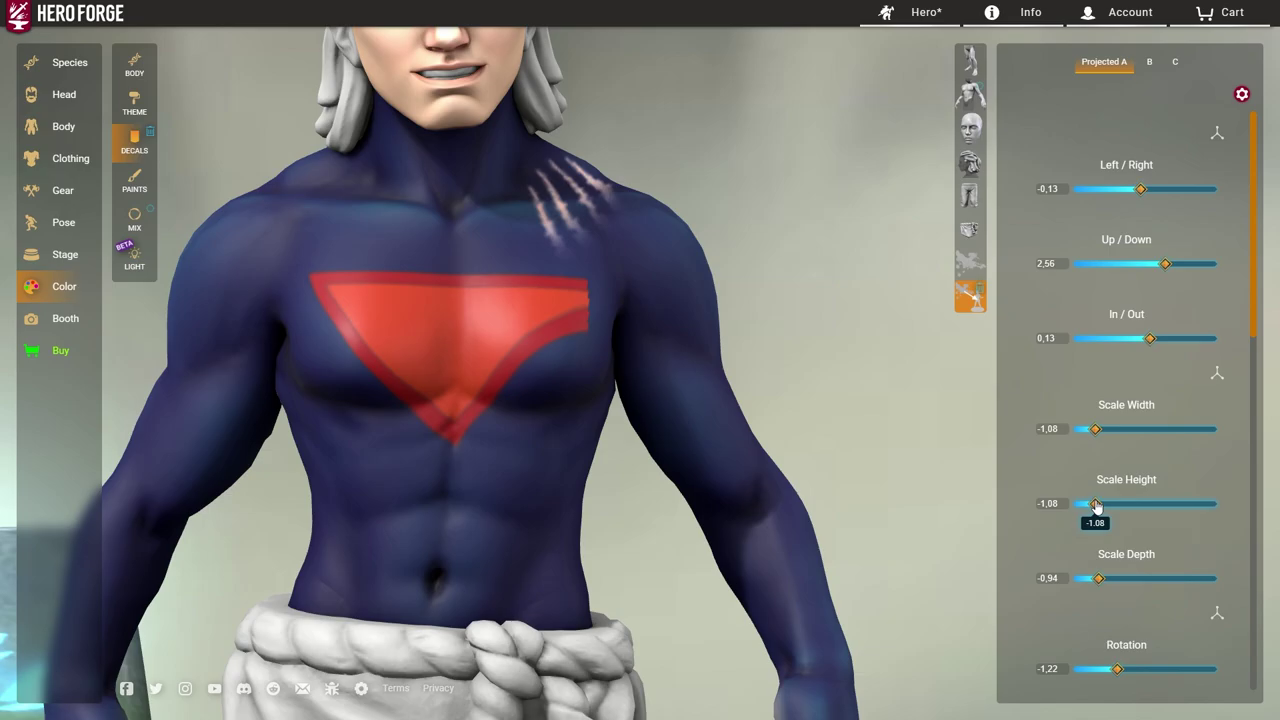
{"action": "scroll", "coordinate": [669, 394], "scroll_direction": "down", "scroll_amount": 3}
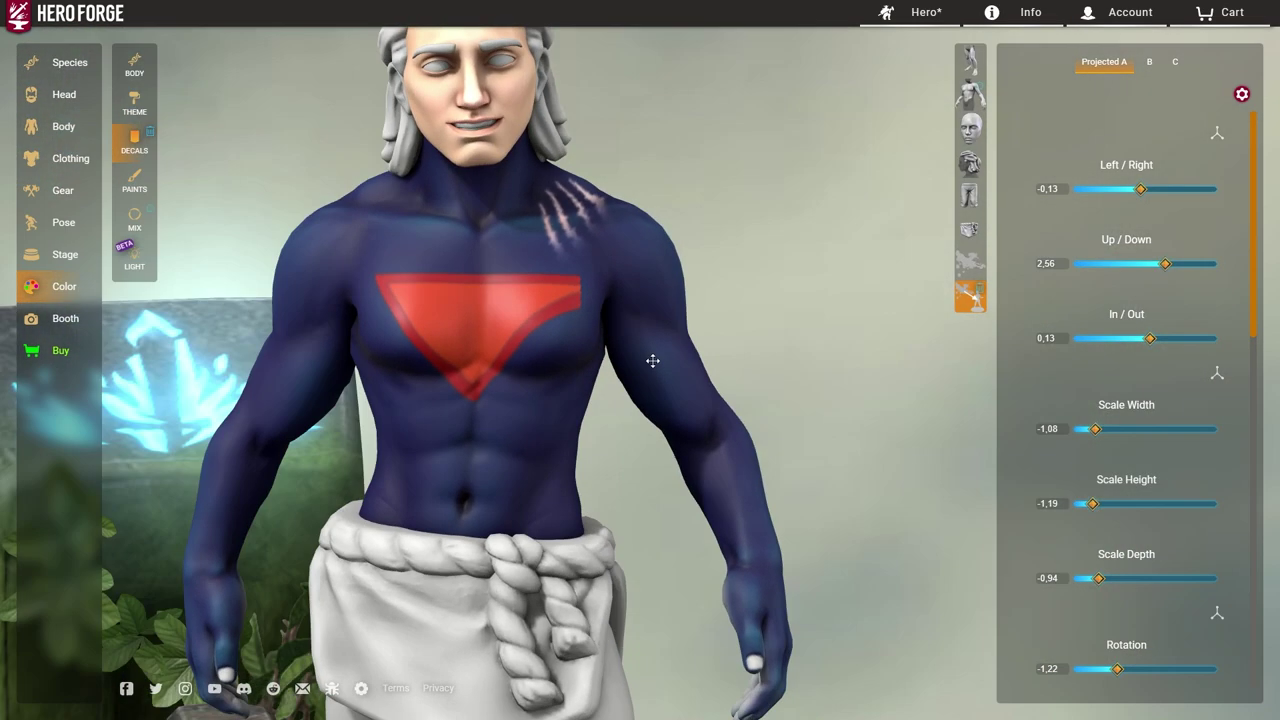
{"action": "scroll", "coordinate": [629, 406], "scroll_direction": "up", "scroll_amount": 5}
{"action": "scroll", "coordinate": [1146, 536], "scroll_direction": "down", "scroll_amount": 3}
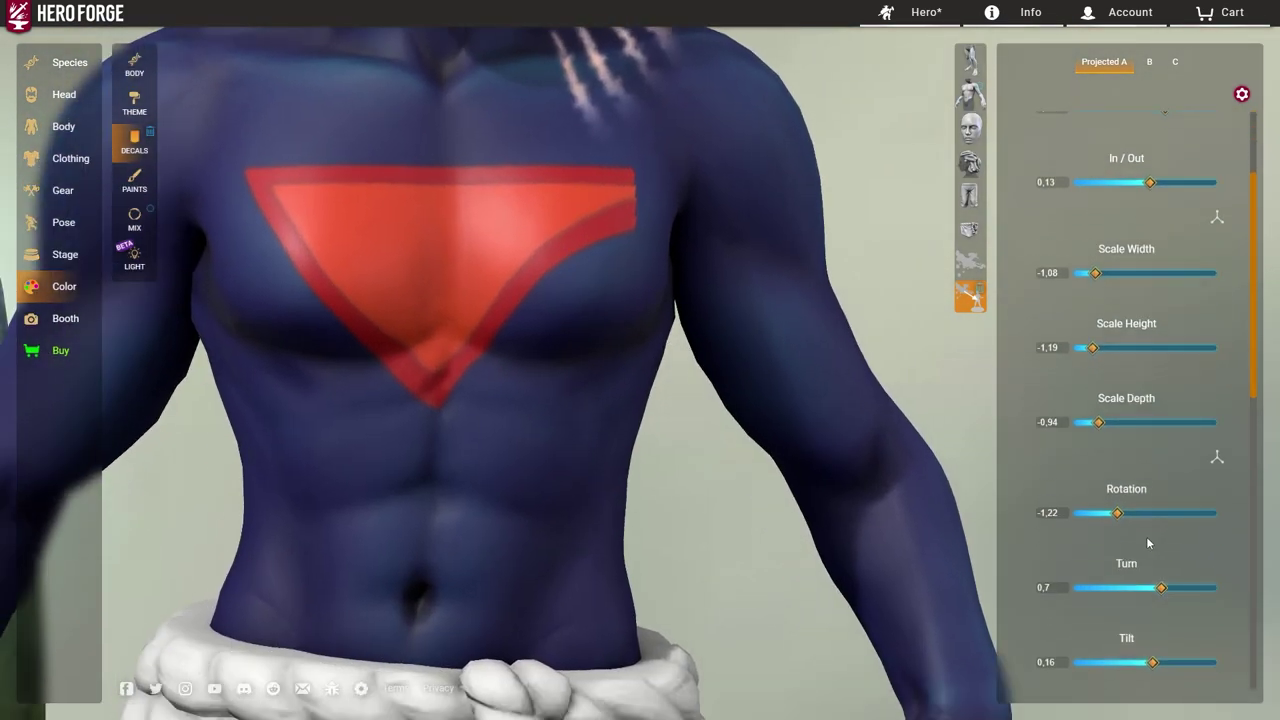
Apply the Roan face, yellow-orange eyeshadow and bloody tear-streak head decals
{"action": "left_click", "coordinate": [970, 127]}
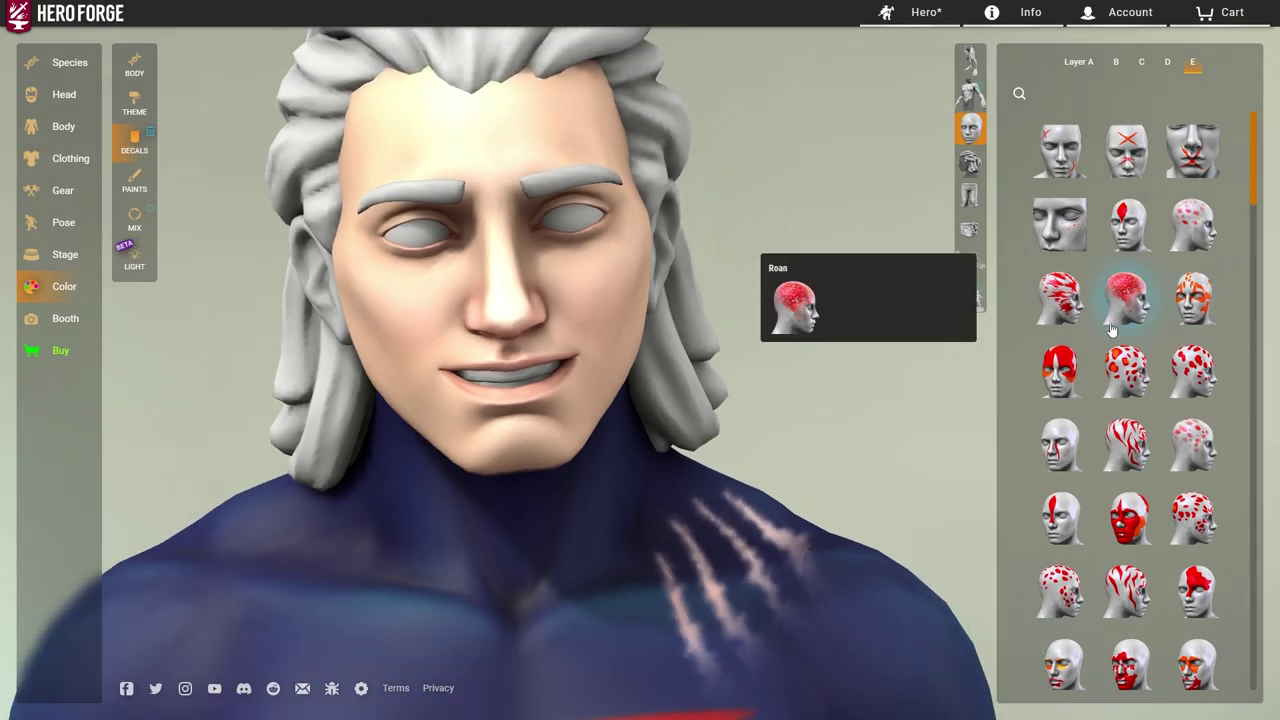
{"action": "left_click", "coordinate": [1136, 314]}
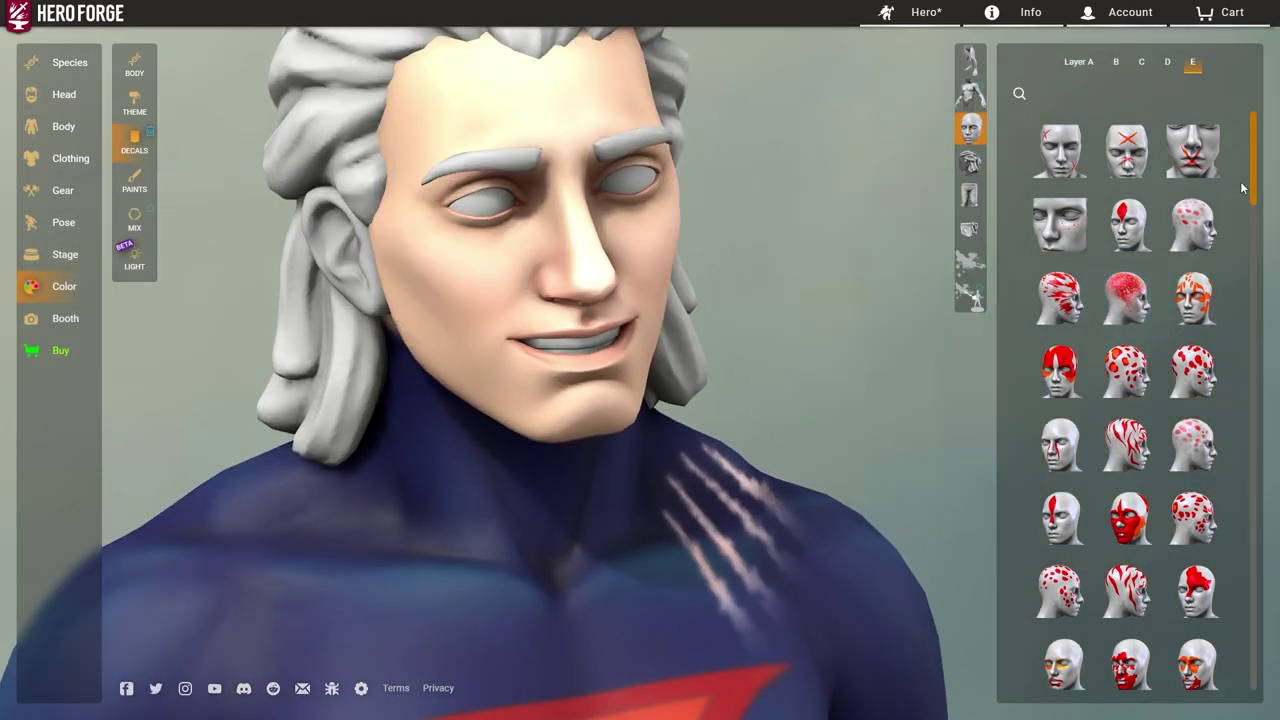
{"action": "left_click_drag", "start_coordinate": [1253, 190], "coordinate": [1253, 495]}
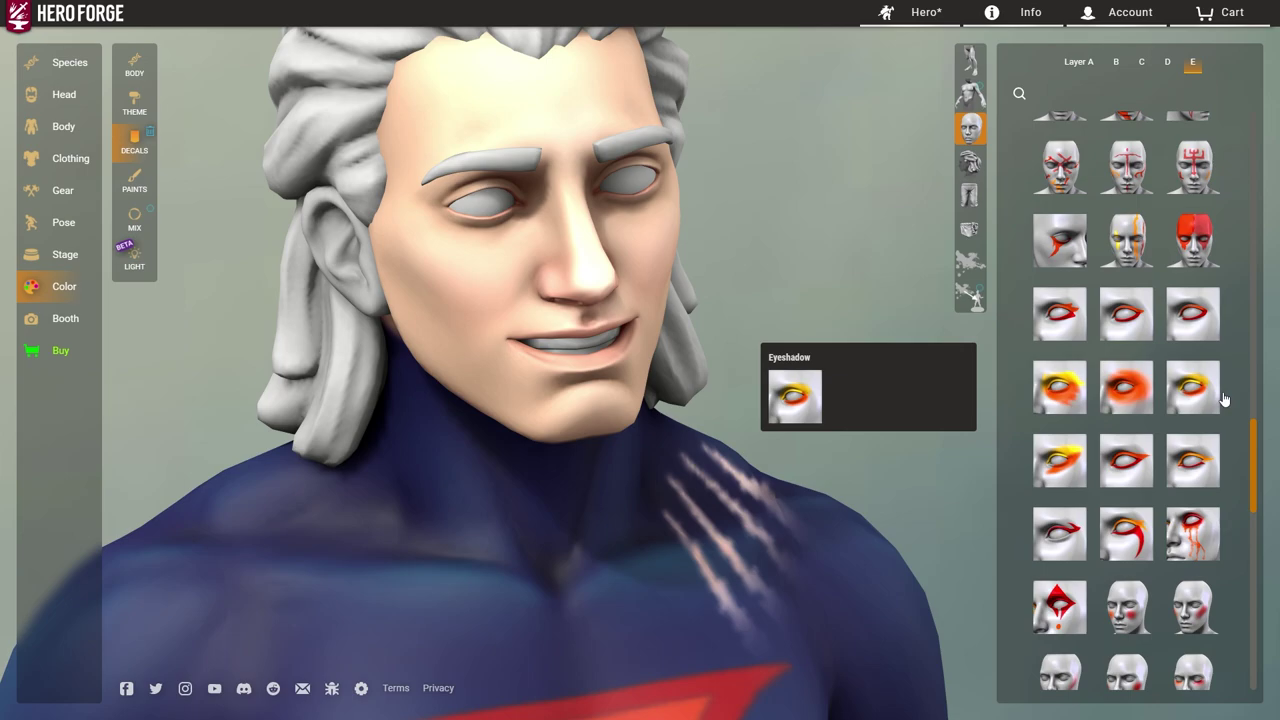
{"action": "left_click", "coordinate": [1193, 385]}
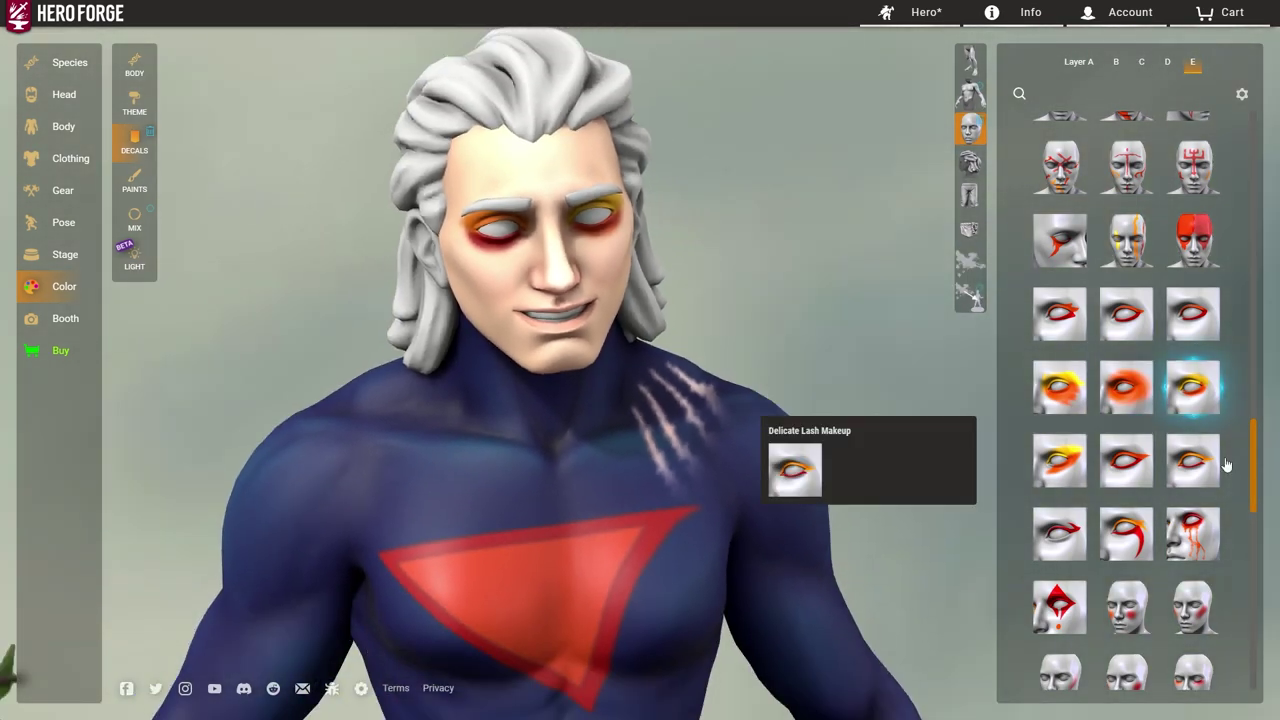
{"action": "left_click", "coordinate": [1193, 533]}
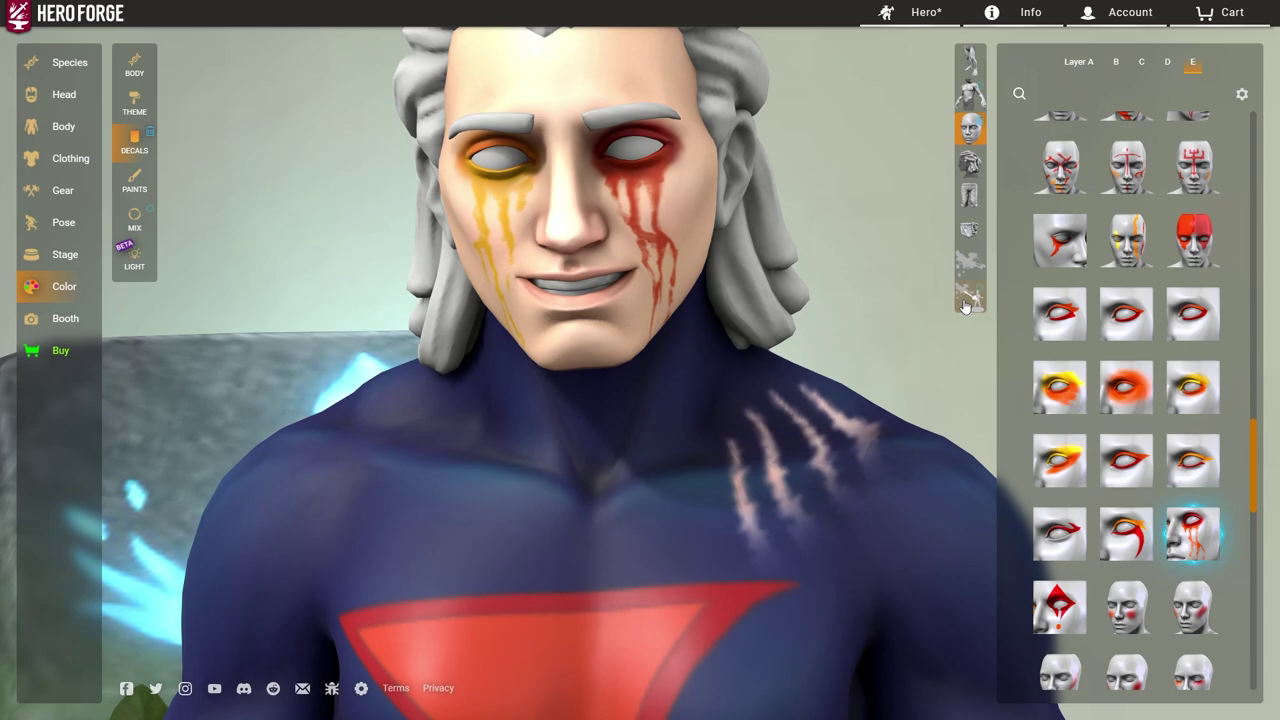
{"action": "left_click", "coordinate": [969, 295]}
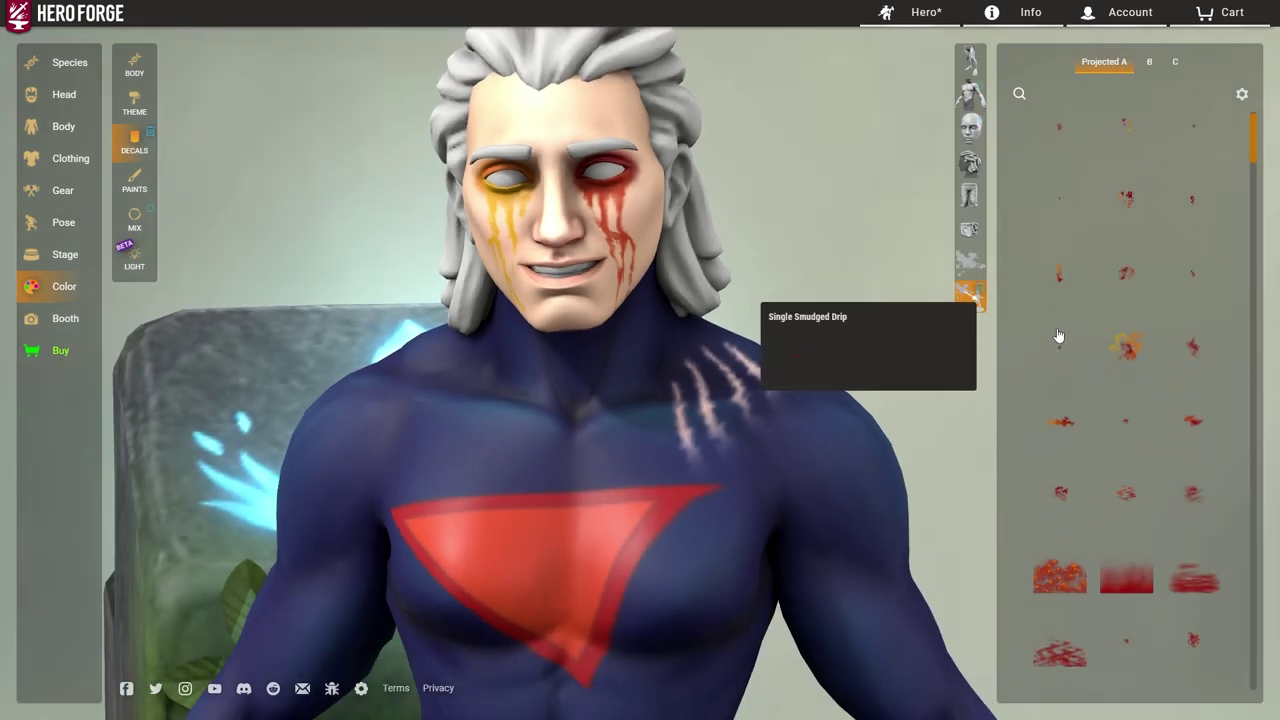
{"action": "scroll", "coordinate": [1059, 336], "scroll_direction": "down", "scroll_amount": 5}
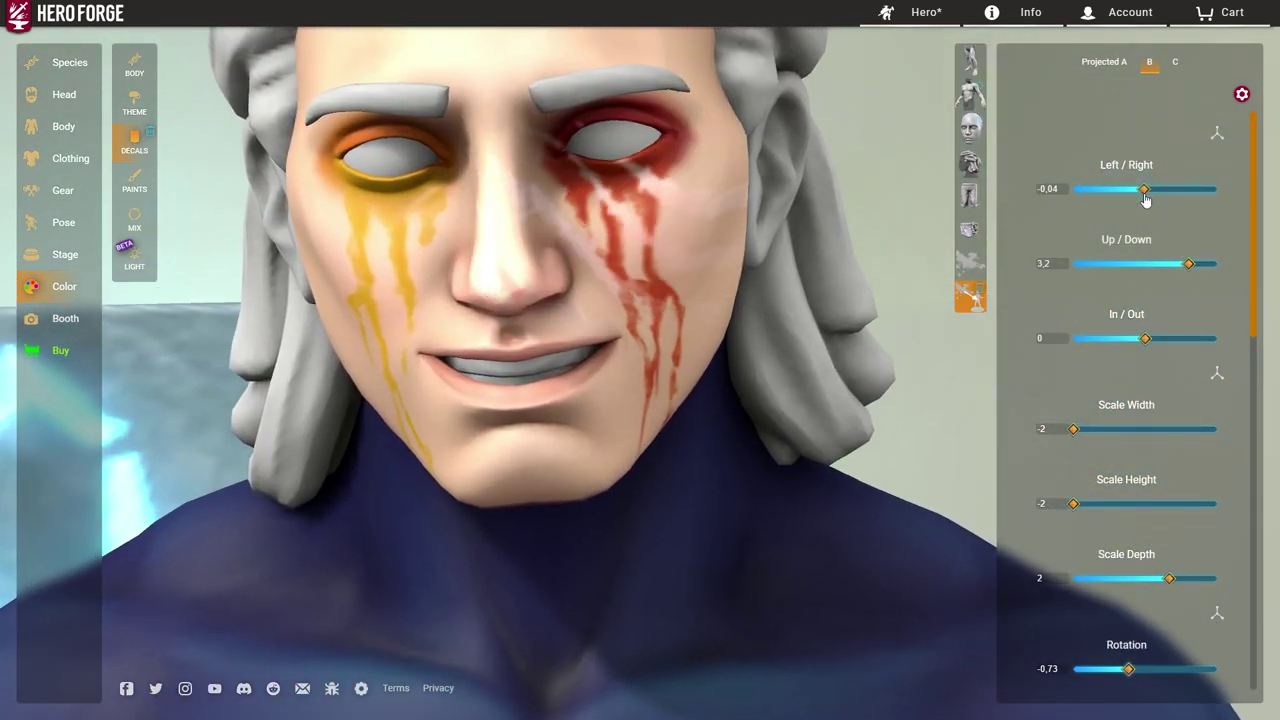
Project the Splatter Streak decal and shift it upward onto the hero's face
{"action": "scroll", "coordinate": [700, 452], "scroll_direction": "down", "scroll_amount": 5}
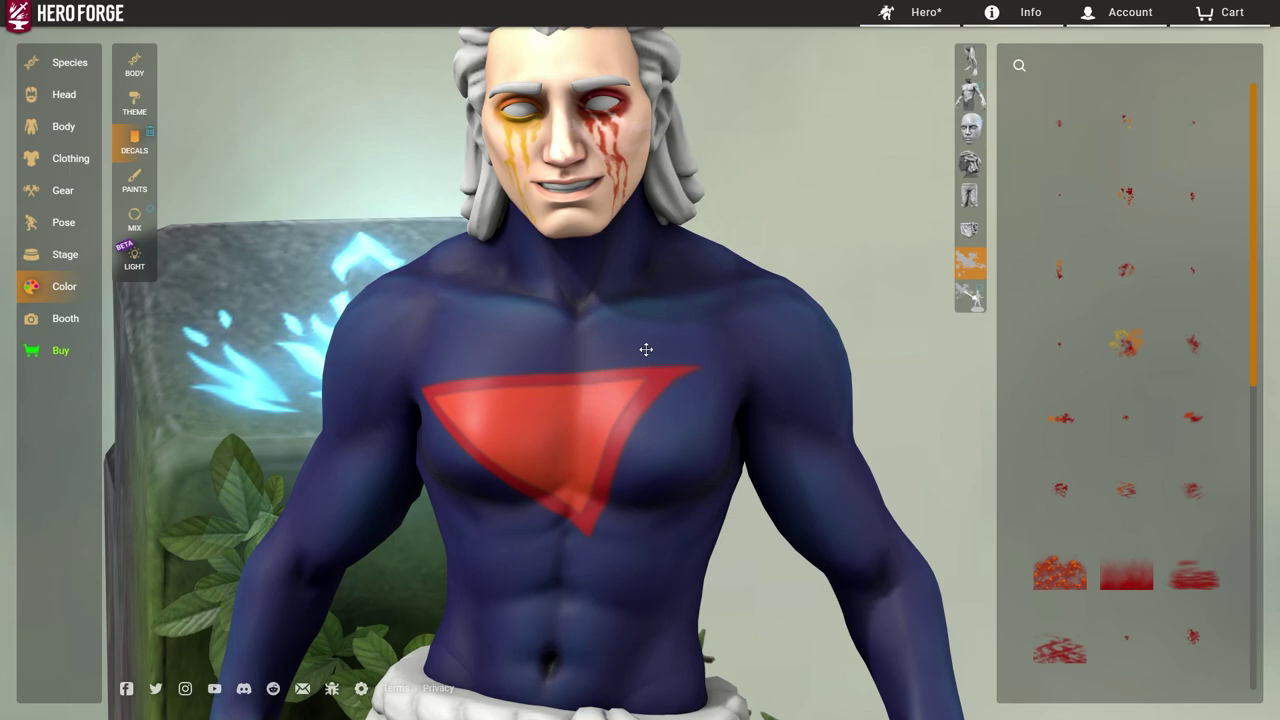
{"action": "scroll", "coordinate": [1075, 465], "scroll_direction": "down", "scroll_amount": 2}
{"action": "scroll", "coordinate": [1104, 504], "scroll_direction": "down", "scroll_amount": 3}
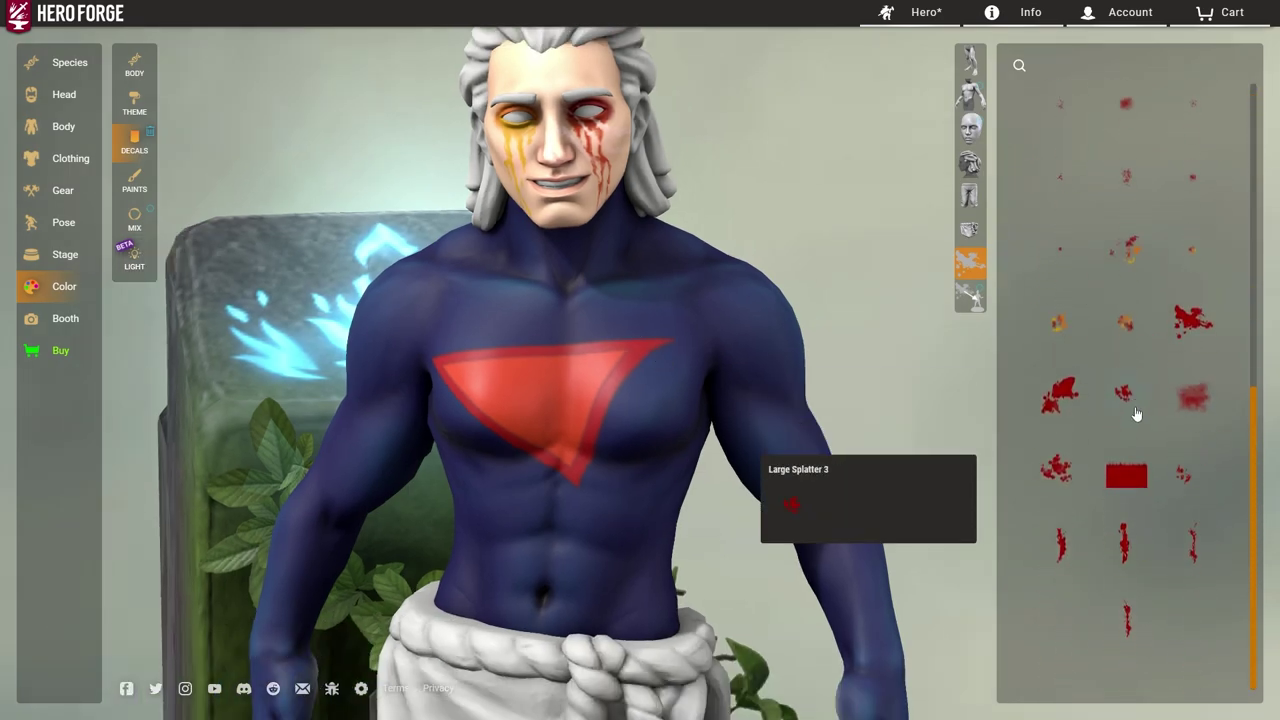
{"action": "left_click", "coordinate": [1061, 543]}
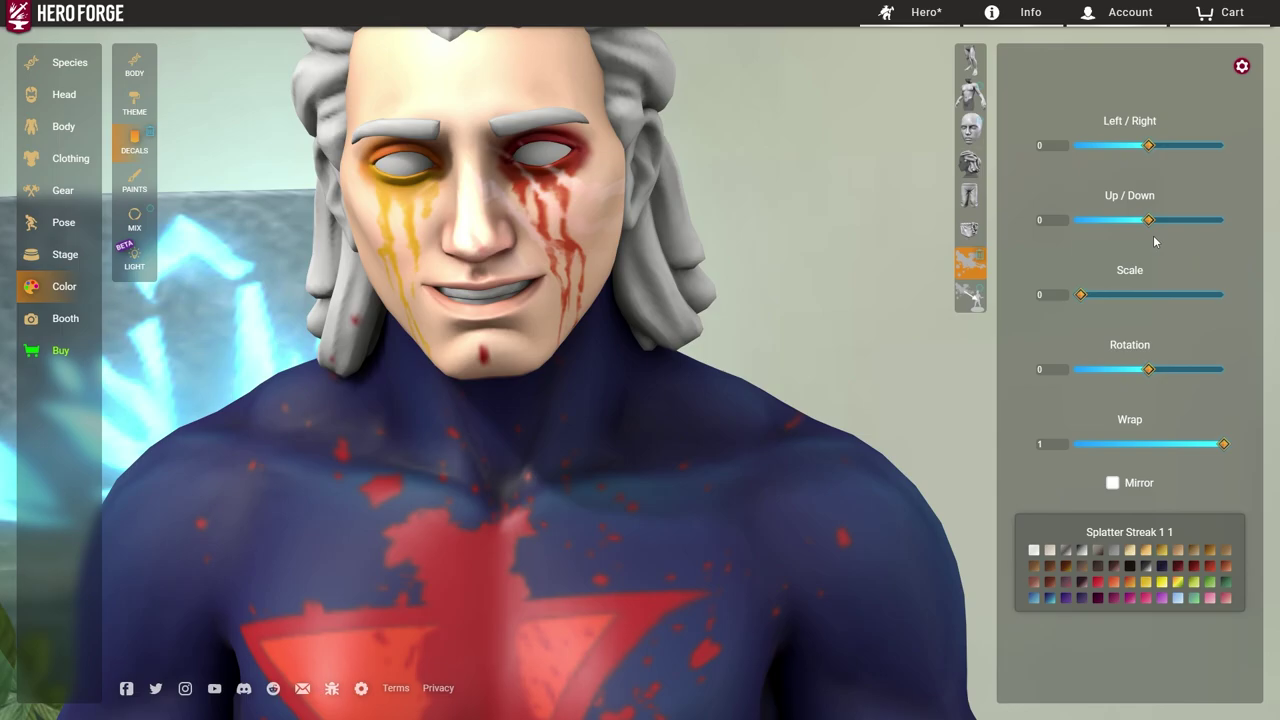
{"action": "left_click_drag", "start_coordinate": [1149, 220], "coordinate": [1166, 220]}
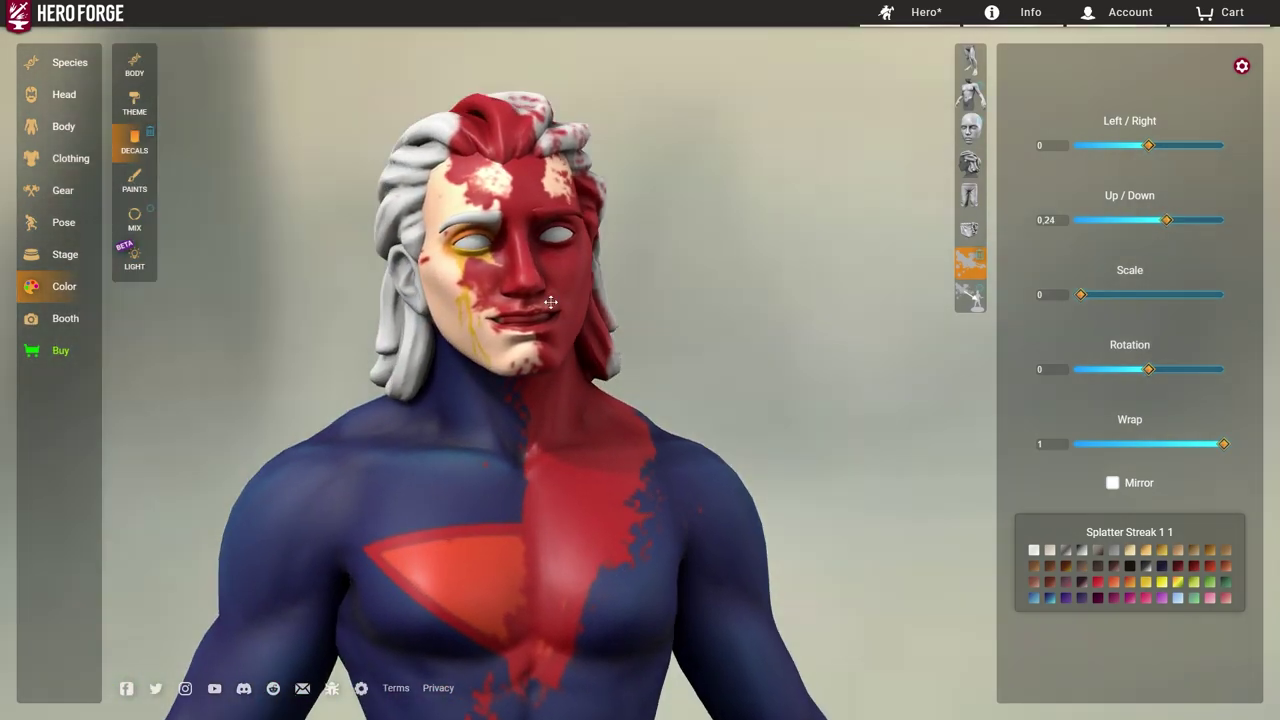
{"action": "mouse_move", "coordinate": [551, 302]}
{"action": "left_mouse_down"}
{"action": "mouse_move", "coordinate": [374, 286]}
{"action": "mouse_move", "coordinate": [589, 391]}
{"action": "mouse_move", "coordinate": [586, 434]}
{"action": "mouse_move", "coordinate": [677, 443]}
{"action": "mouse_move", "coordinate": [677, 477]}
{"action": "mouse_move", "coordinate": [731, 418]}
{"action": "left_mouse_up"}
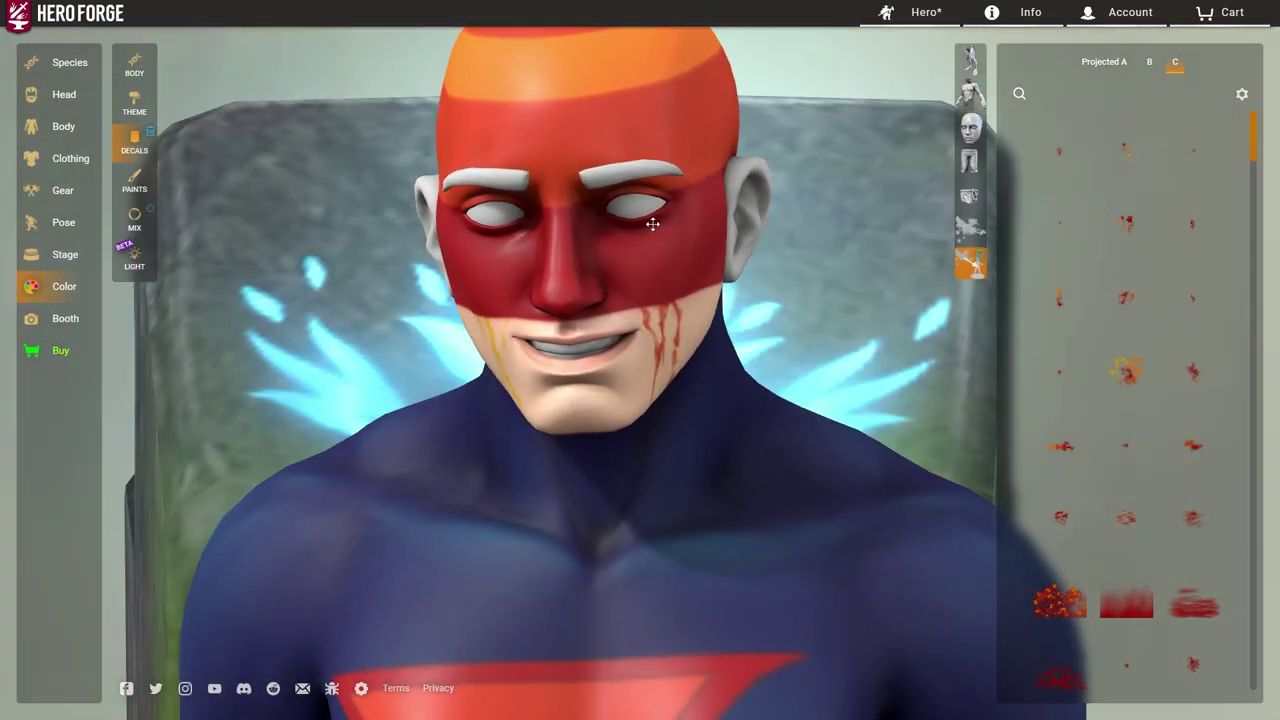
Orbit close around the hero's head to check the red bands from the side and in profile
{"action": "mouse_move", "coordinate": [652, 224]}
{"action": "left_mouse_down"}
{"action": "mouse_move", "coordinate": [763, 194]}
{"action": "mouse_move", "coordinate": [714, 214]}
{"action": "left_mouse_up"}
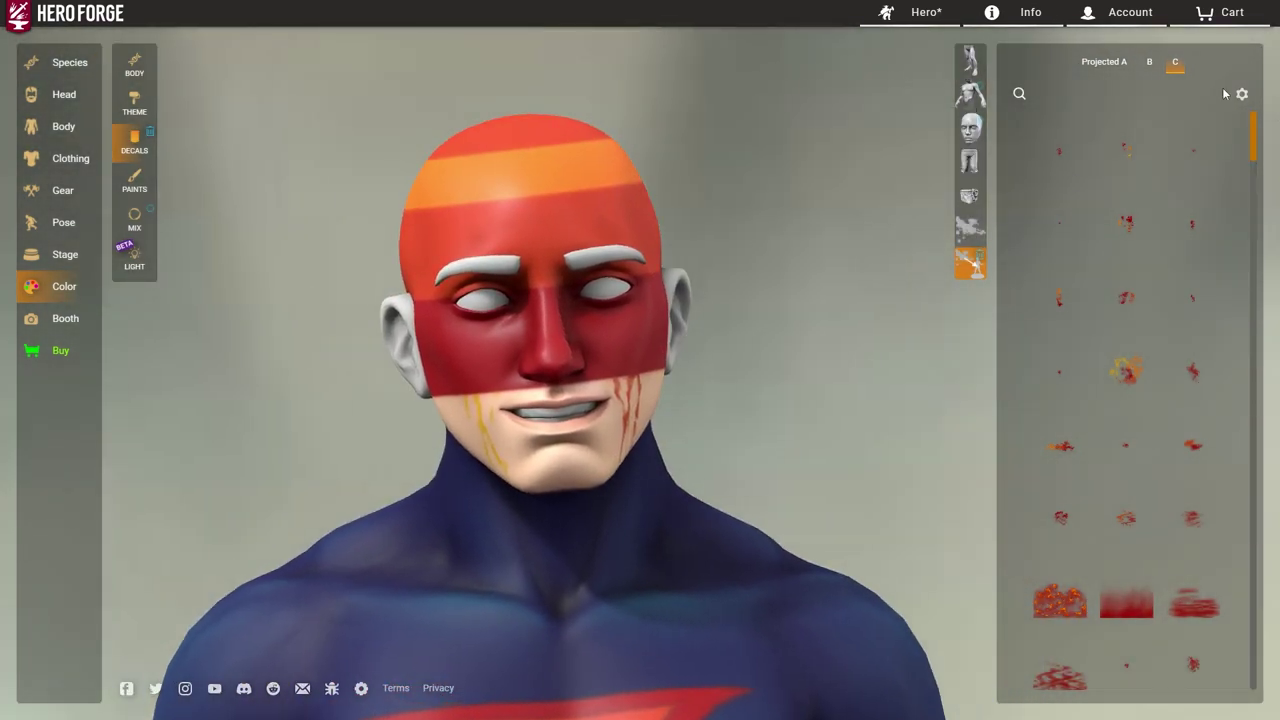
{"action": "scroll", "coordinate": [1020, 397], "scroll_direction": "down", "scroll_amount": 3}
{"action": "scroll", "coordinate": [1020, 397], "scroll_direction": "down", "scroll_amount": 4}
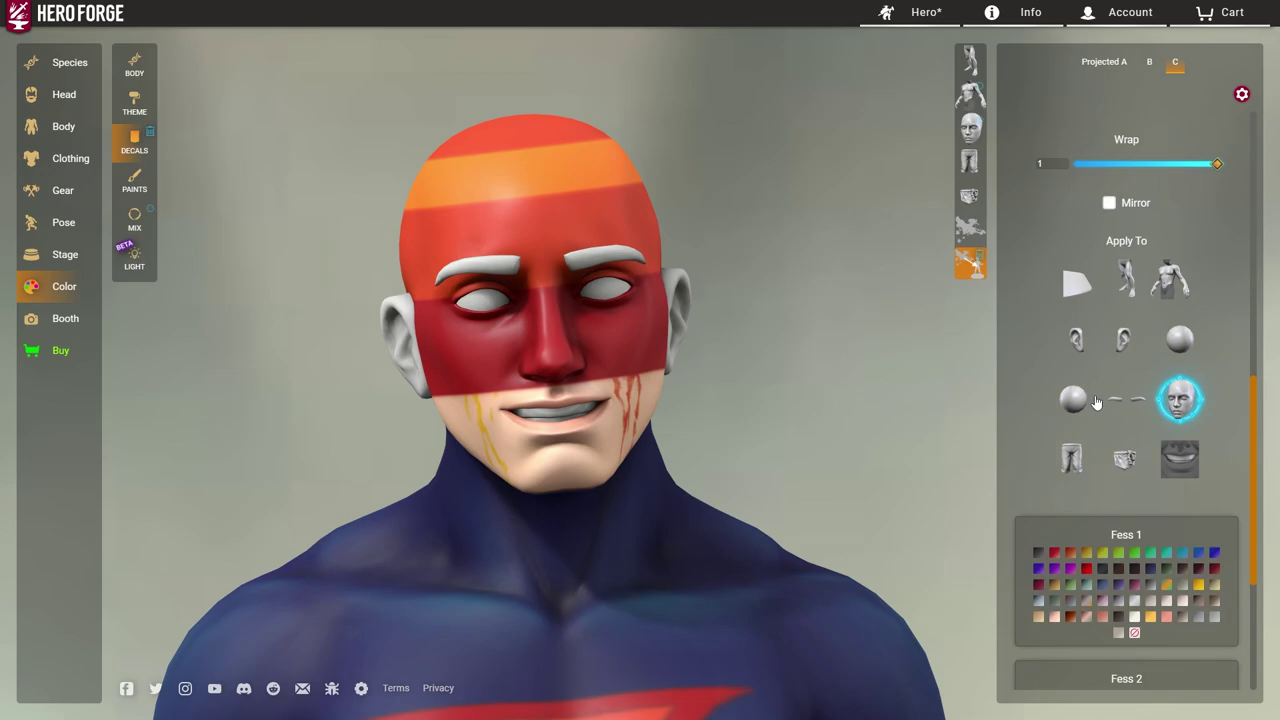
{"action": "scroll", "coordinate": [1020, 397], "scroll_direction": "down", "scroll_amount": 2}
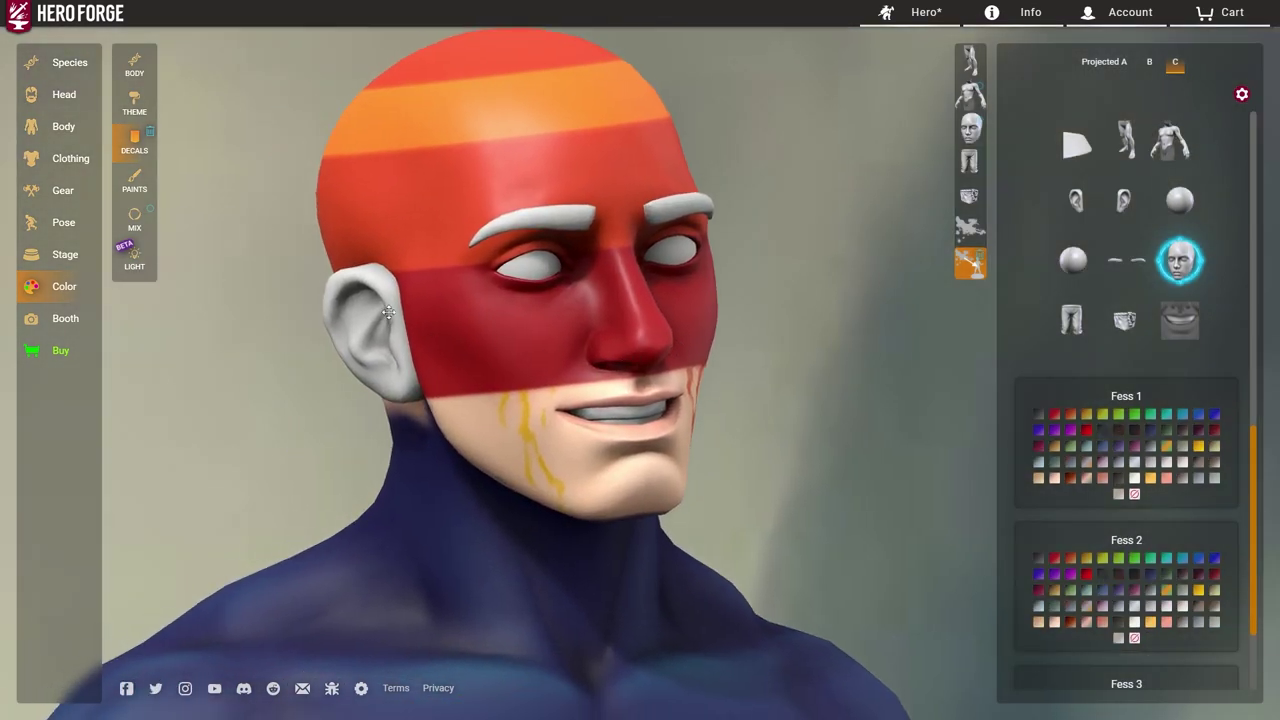
{"action": "left_click_drag", "start_coordinate": [730, 410], "coordinate": [646, 289]}
{"action": "left_click_drag", "start_coordinate": [498, 289], "coordinate": [643, 323]}
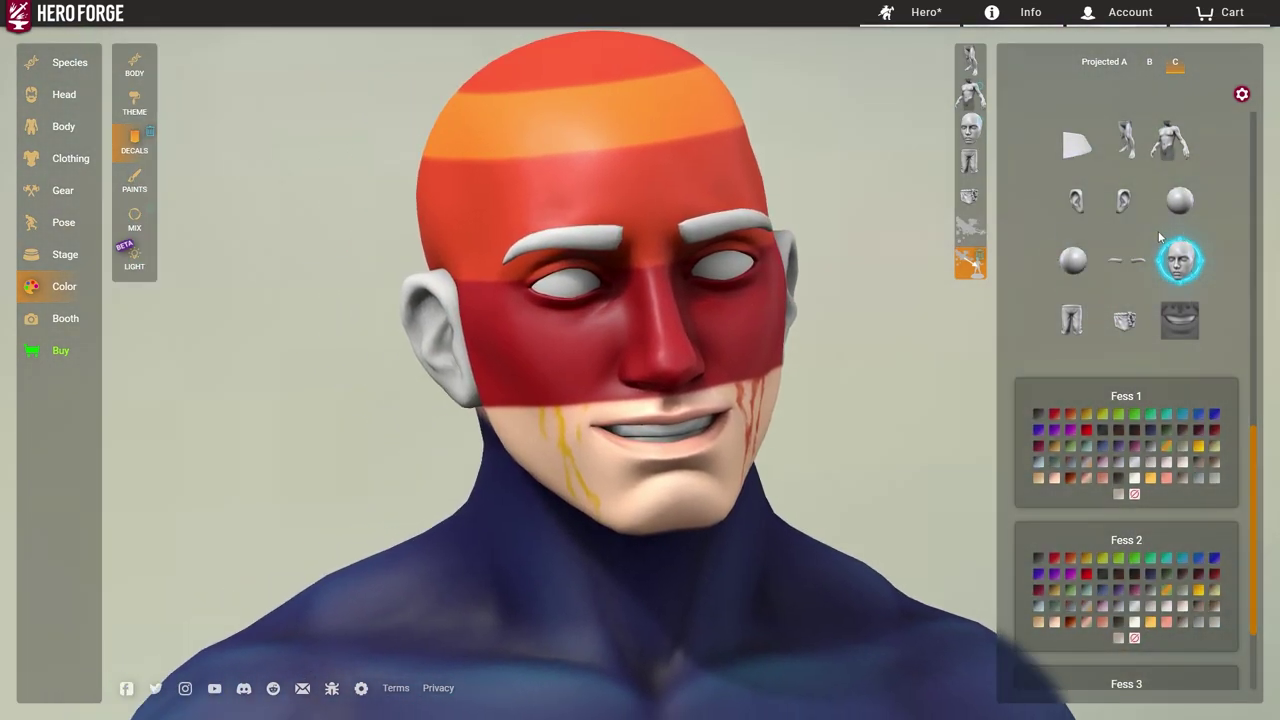
{"action": "left_click_drag", "start_coordinate": [436, 307], "coordinate": [634, 251]}
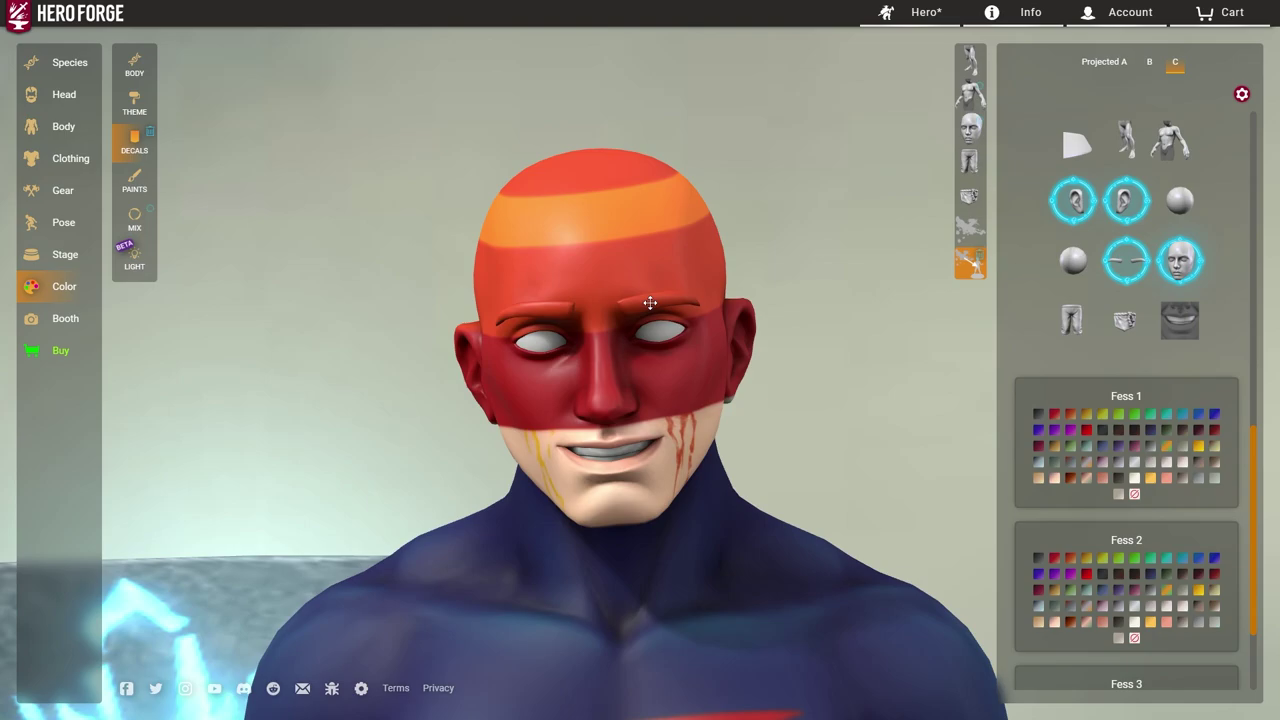
{"action": "scroll", "coordinate": [1085, 420], "scroll_direction": "up", "scroll_amount": 3}
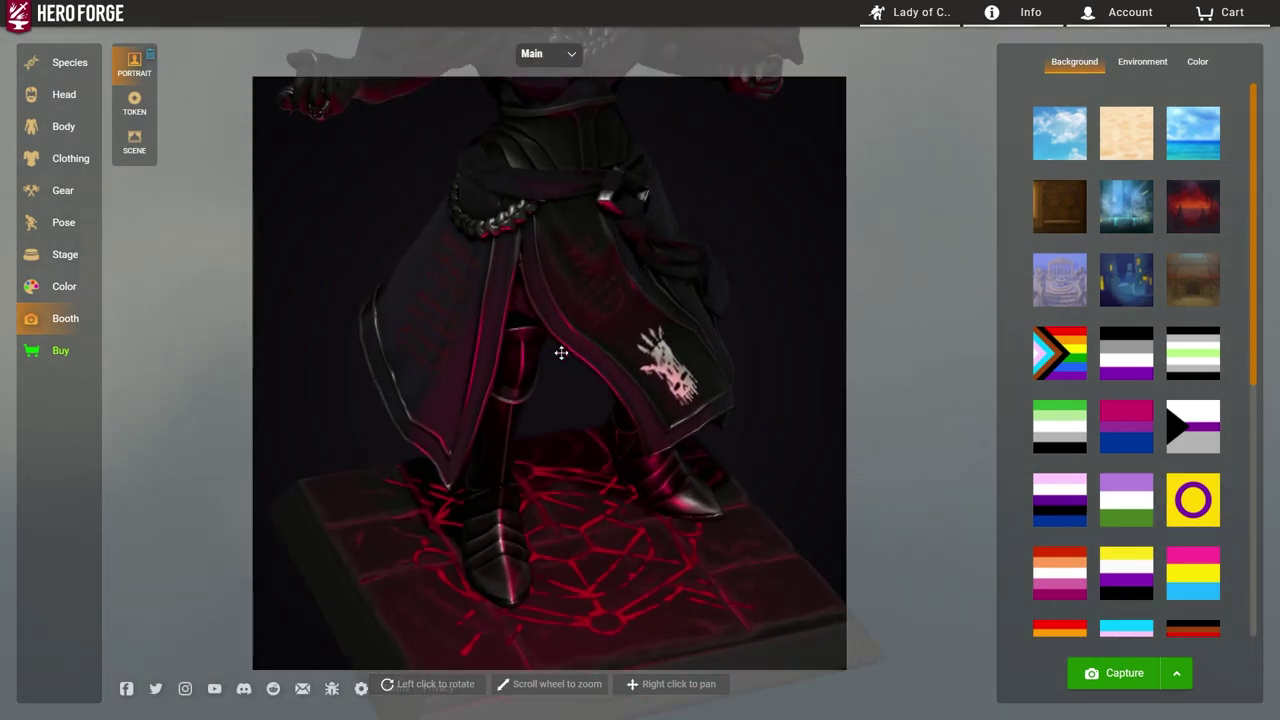
Leave the portrait view, show the third projected decal's settings and focus on the feet and base
{"action": "left_click", "coordinate": [64, 298]}
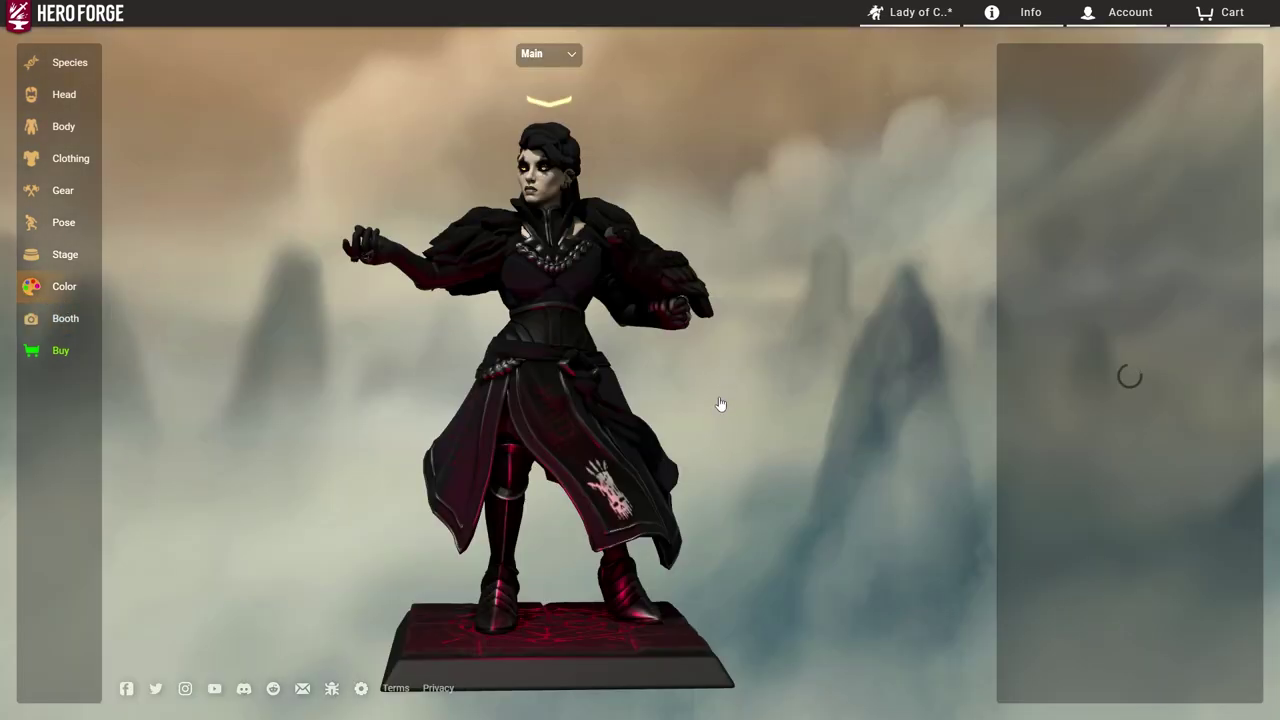
{"action": "scroll", "coordinate": [627, 398], "scroll_direction": "up", "scroll_amount": 3}
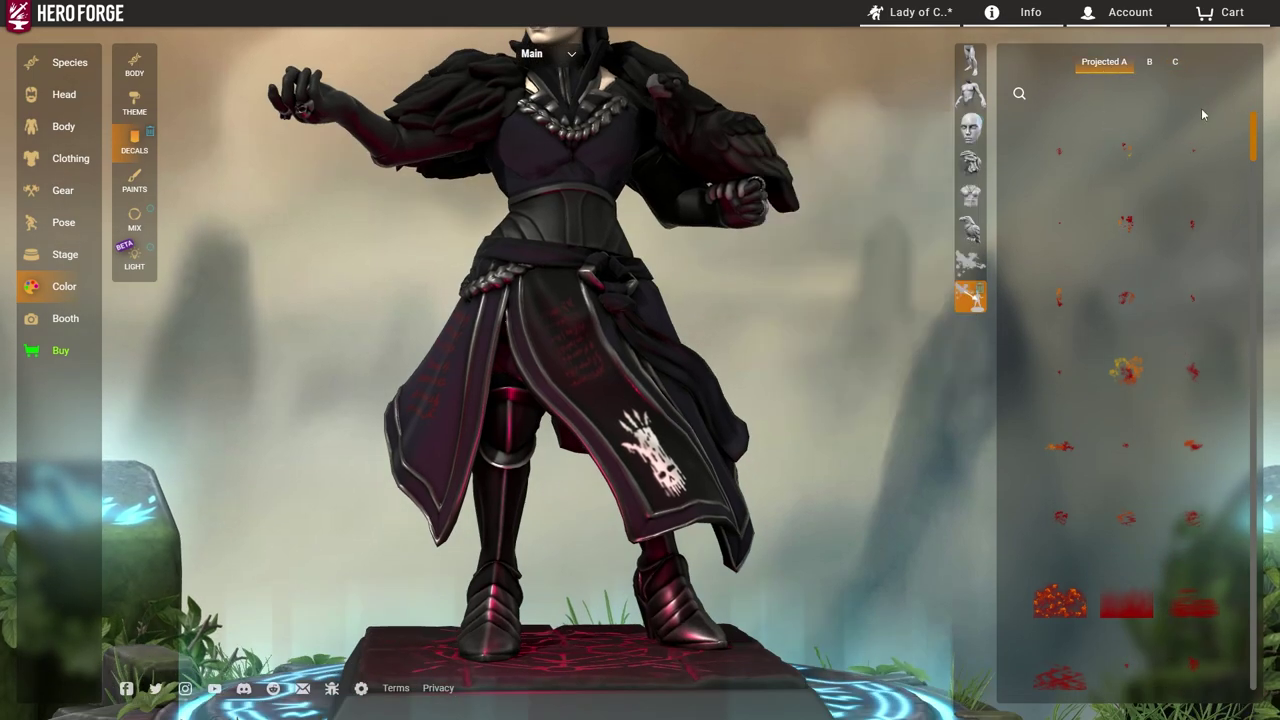
{"action": "left_click", "coordinate": [1062, 446]}
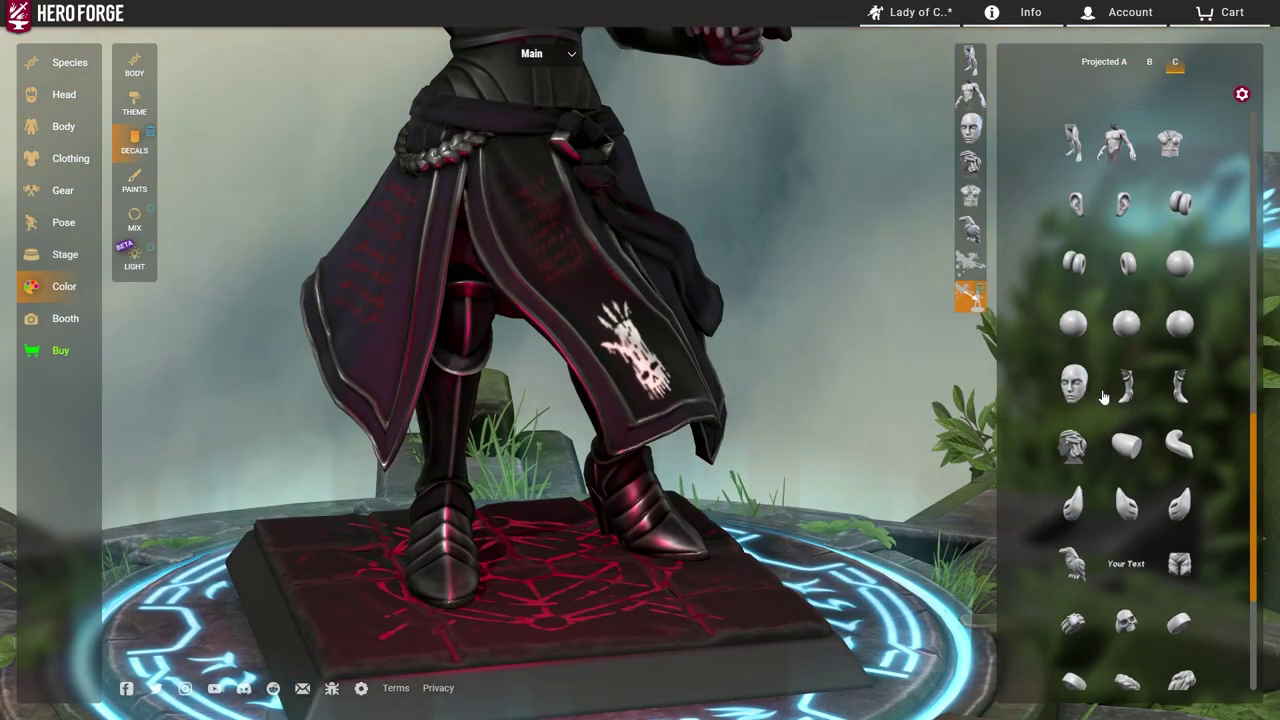
{"action": "scroll", "coordinate": [1160, 370], "scroll_direction": "up", "scroll_amount": 1}
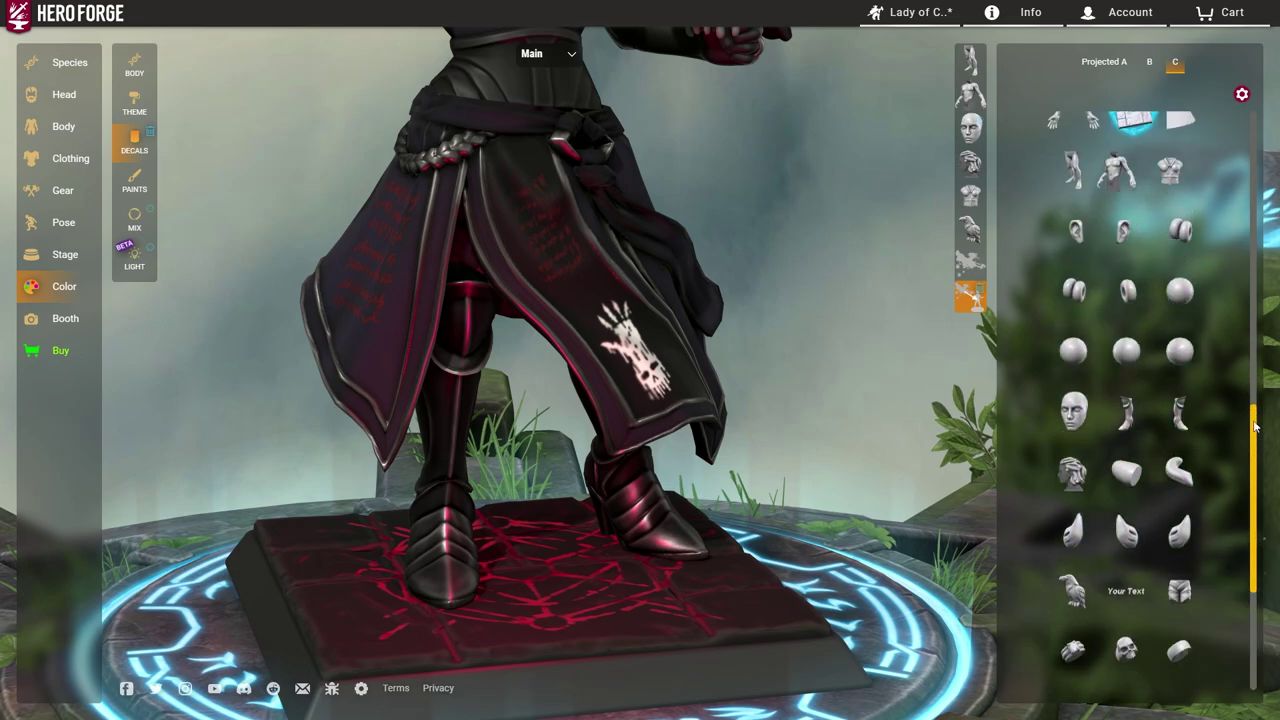
{"action": "left_click", "coordinate": [1146, 268]}
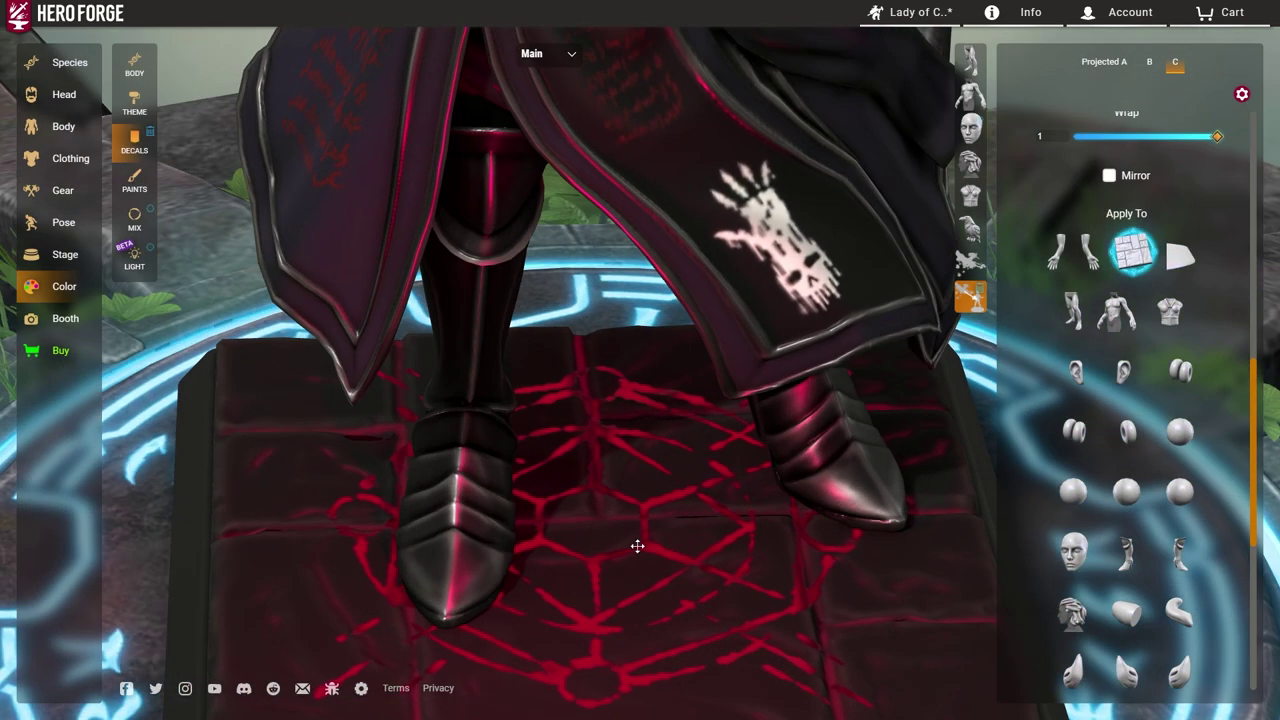
{"action": "scroll", "coordinate": [1140, 400], "scroll_direction": "up", "scroll_amount": 7}
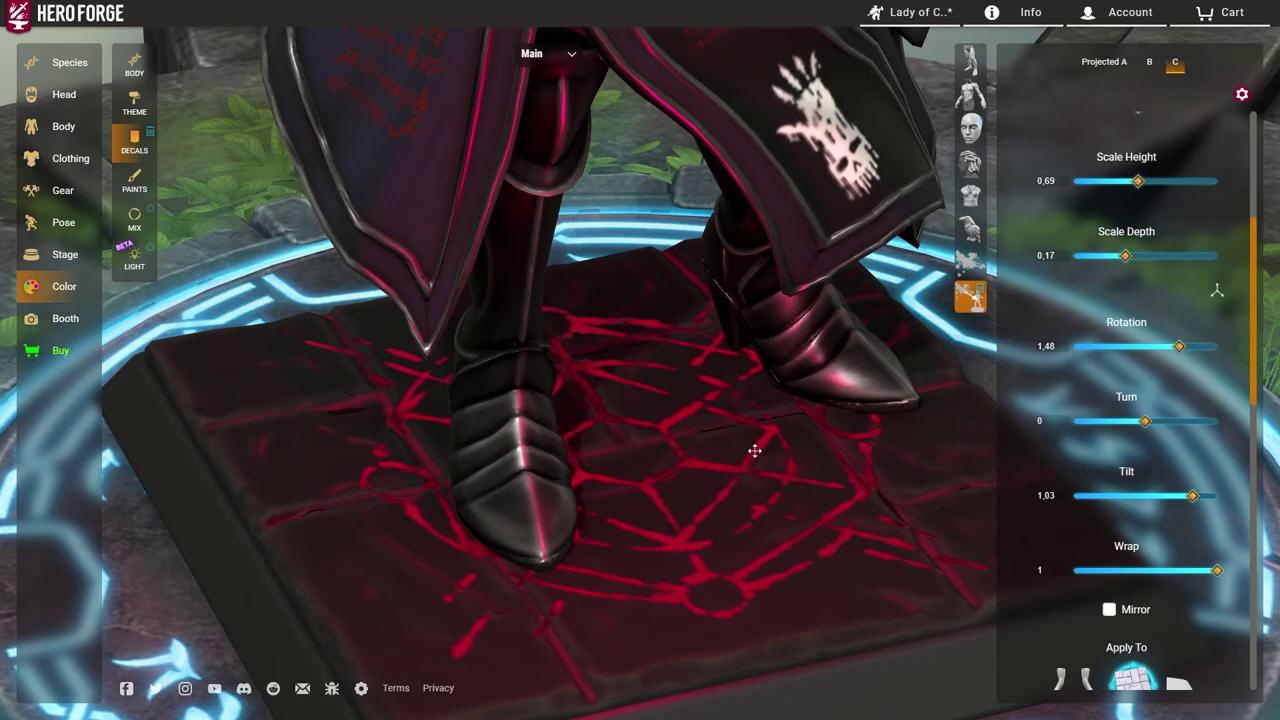
{"action": "mouse_move", "coordinate": [757, 449]}
{"action": "left_mouse_down"}
{"action": "mouse_move", "coordinate": [690, 460]}
{"action": "mouse_move", "coordinate": [563, 360]}
{"action": "mouse_move", "coordinate": [560, 440]}
{"action": "mouse_move", "coordinate": [643, 517]}
{"action": "mouse_move", "coordinate": [875, 505]}
{"action": "mouse_move", "coordinate": [680, 517]}
{"action": "mouse_move", "coordinate": [494, 474]}
{"action": "mouse_move", "coordinate": [600, 400]}
{"action": "mouse_move", "coordinate": [659, 320]}
{"action": "mouse_move", "coordinate": [560, 357]}
{"action": "mouse_move", "coordinate": [586, 386]}
{"action": "mouse_move", "coordinate": [634, 403]}
{"action": "mouse_move", "coordinate": [647, 365]}
{"action": "mouse_move", "coordinate": [586, 366]}
{"action": "mouse_move", "coordinate": [603, 354]}
{"action": "left_mouse_up"}
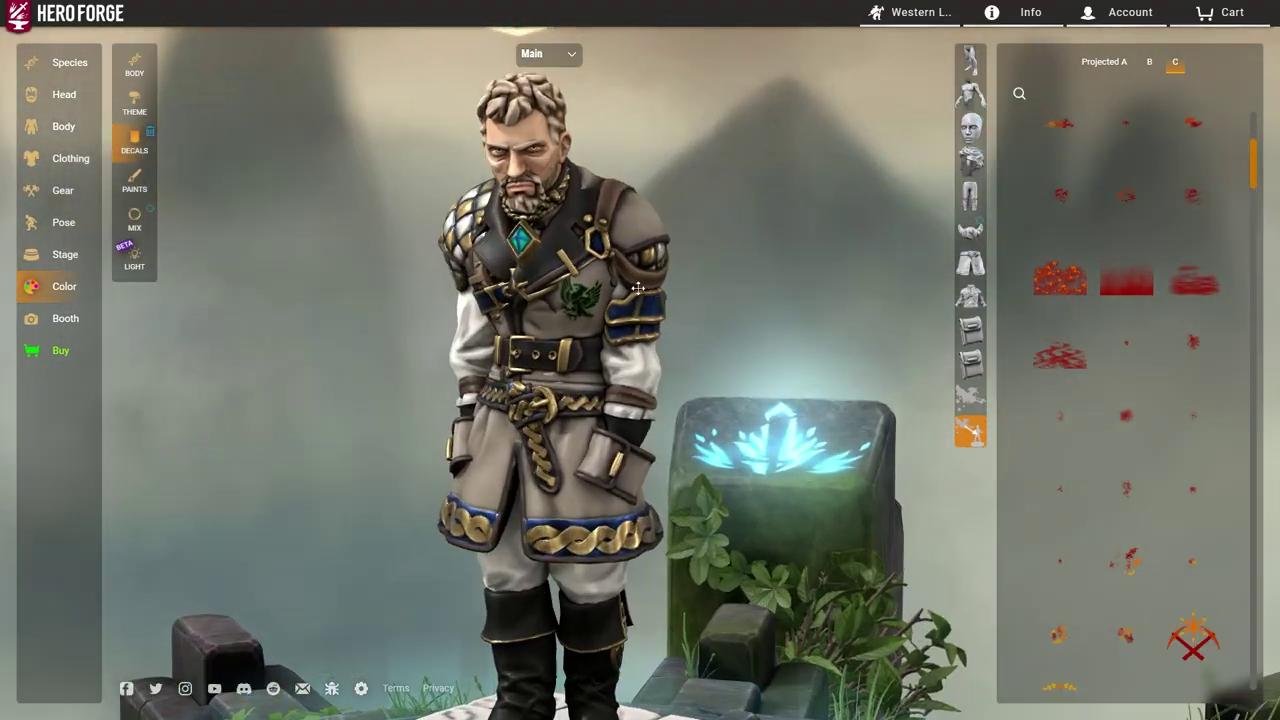
Zoom in and orbit around the torso to inspect the green eagle chest emblem
{"action": "scroll", "coordinate": [637, 288], "scroll_direction": "up", "scroll_amount": 2}
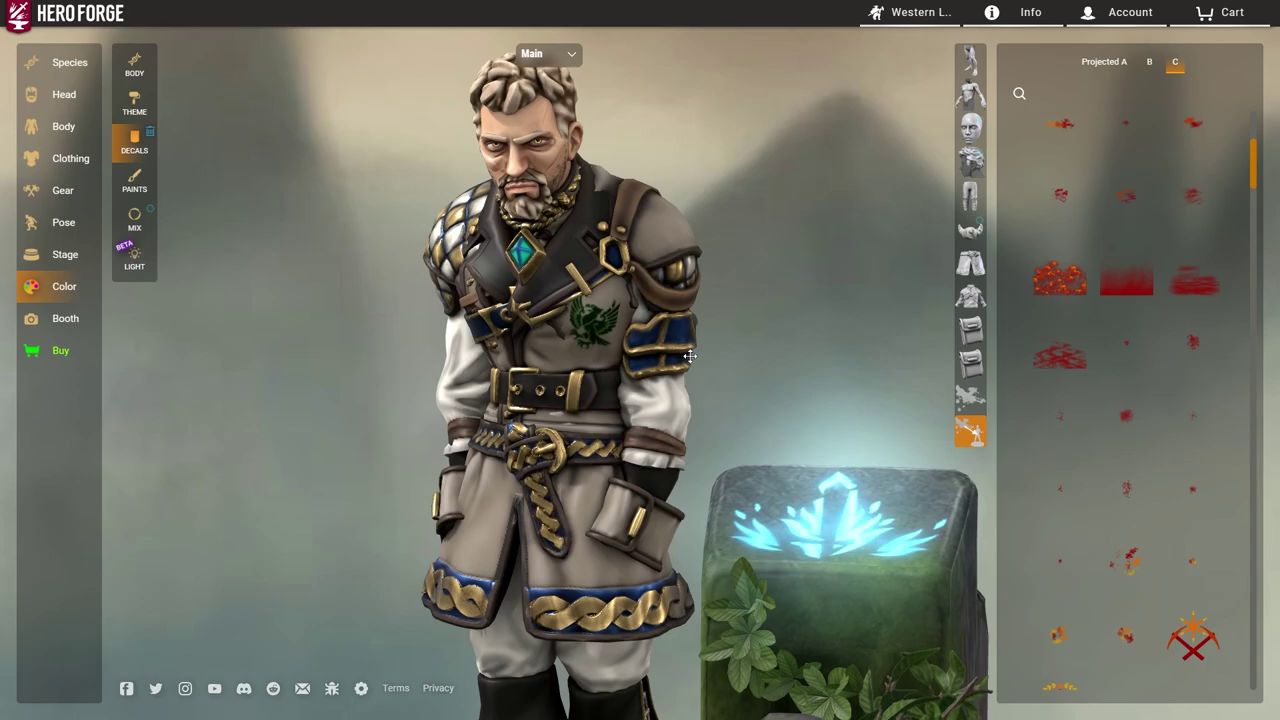
{"action": "scroll", "coordinate": [630, 315], "scroll_direction": "up", "scroll_amount": 2}
{"action": "scroll", "coordinate": [622, 345], "scroll_direction": "up", "scroll_amount": 2}
{"action": "scroll", "coordinate": [611, 397], "scroll_direction": "up", "scroll_amount": 2}
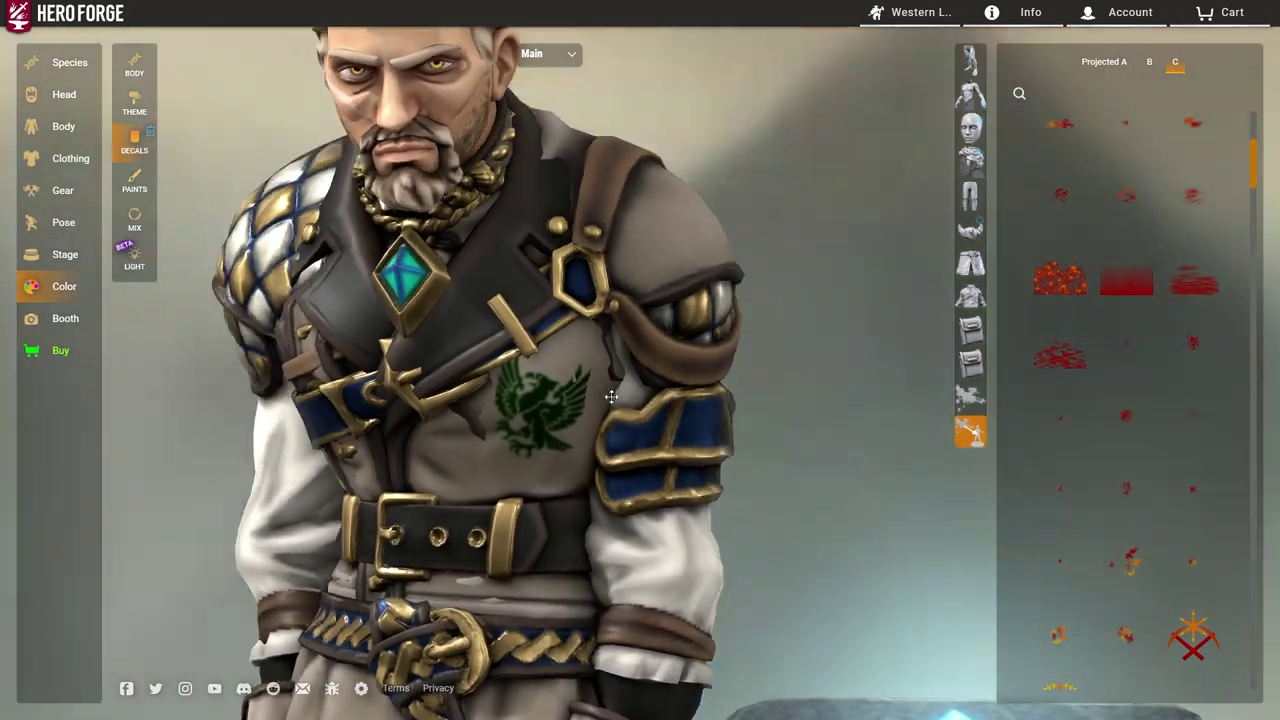
{"action": "scroll", "coordinate": [611, 397], "scroll_direction": "up", "scroll_amount": 2}
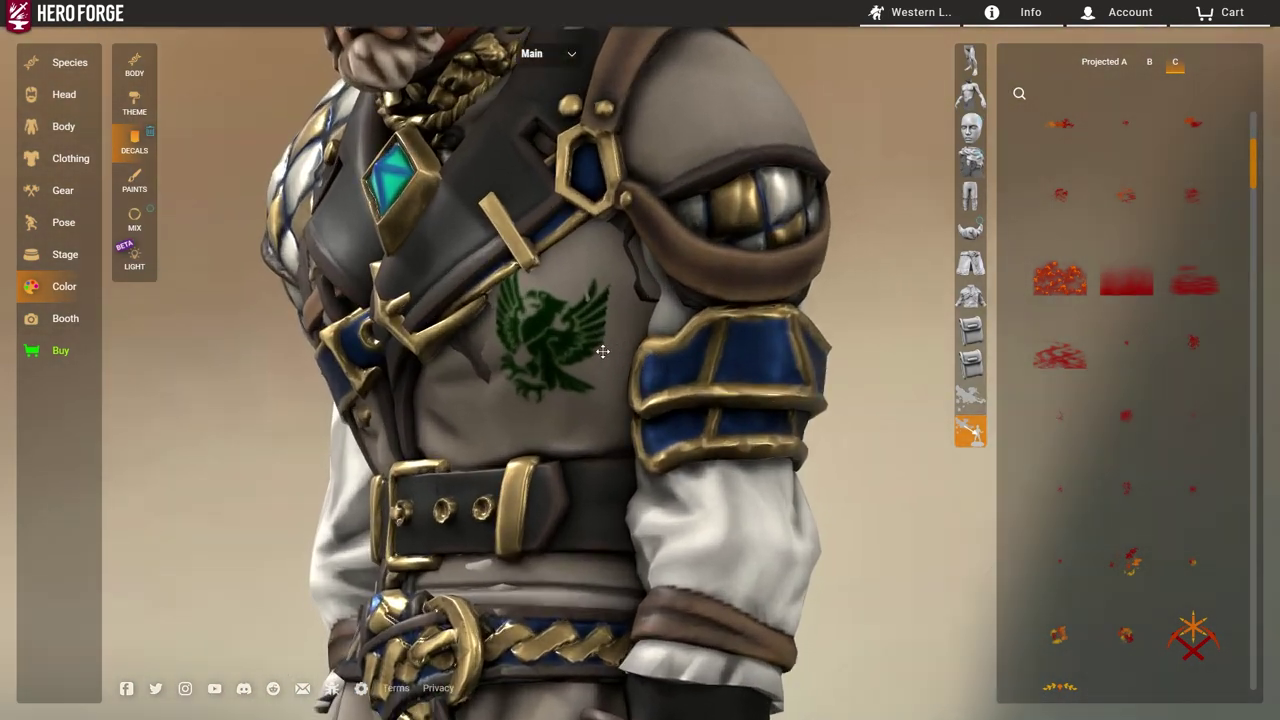
{"action": "scroll", "coordinate": [640, 390], "scroll_direction": "up", "scroll_amount": 2}
{"action": "scroll", "coordinate": [697, 374], "scroll_direction": "up", "scroll_amount": 1}
{"action": "scroll", "coordinate": [652, 390], "scroll_direction": "up", "scroll_amount": 1}
{"action": "mouse_move", "coordinate": [652, 390]}
{"action": "left_mouse_down"}
{"action": "mouse_move", "coordinate": [574, 309]}
{"action": "mouse_move", "coordinate": [623, 280]}
{"action": "left_mouse_up"}
{"action": "scroll", "coordinate": [643, 420], "scroll_direction": "down", "scroll_amount": 2}
{"action": "scroll", "coordinate": [474, 348], "scroll_direction": "down", "scroll_amount": 2}
{"action": "scroll", "coordinate": [666, 357], "scroll_direction": "down", "scroll_amount": 2}
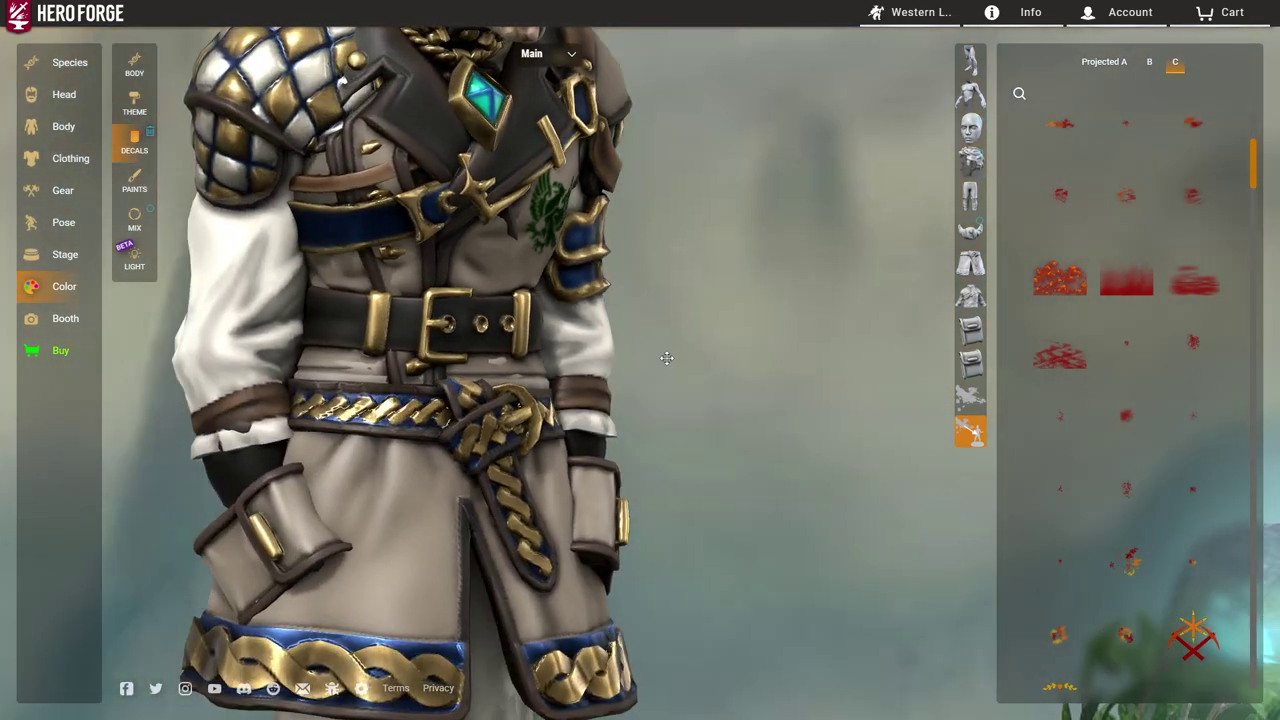
{"action": "scroll", "coordinate": [666, 357], "scroll_direction": "down", "scroll_amount": 2}
{"action": "left_click_drag", "start_coordinate": [666, 357], "coordinate": [678, 335]}
Rotate around the chest emblem and view the figure's arms and side in profile
{"action": "scroll", "coordinate": [678, 335], "scroll_direction": "up", "scroll_amount": 3}
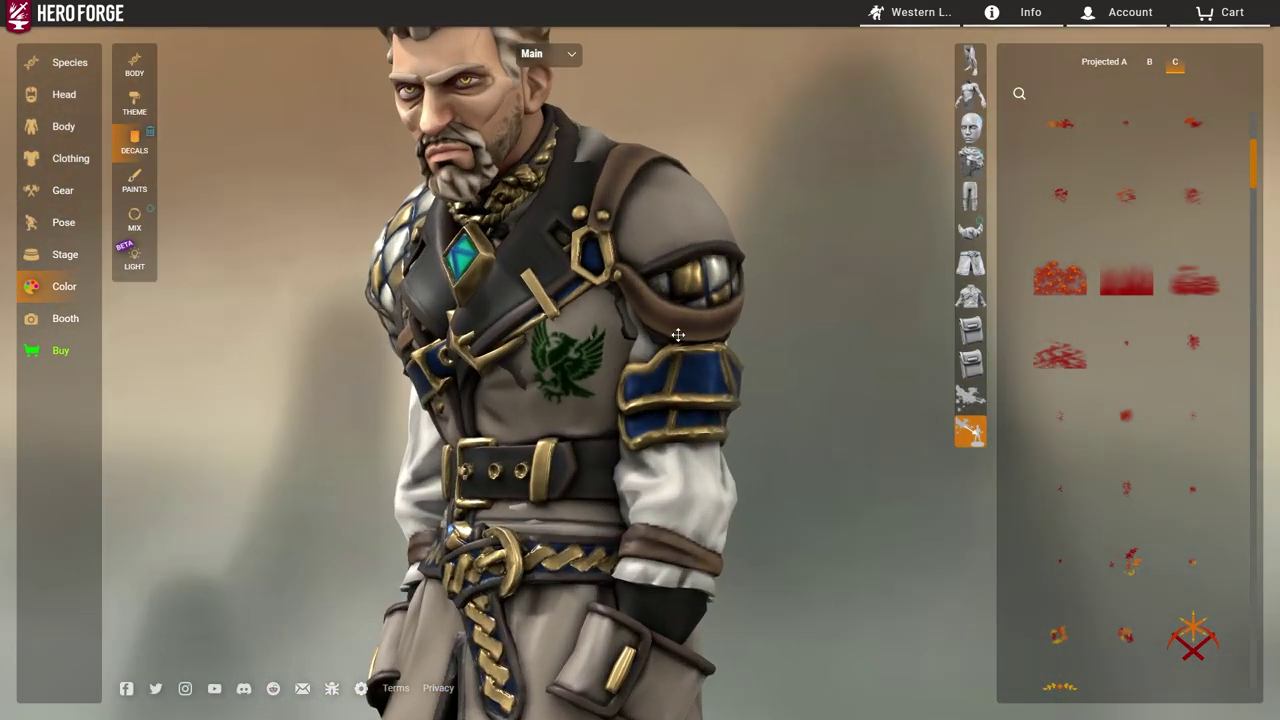
{"action": "scroll", "coordinate": [678, 335], "scroll_direction": "up", "scroll_amount": 2}
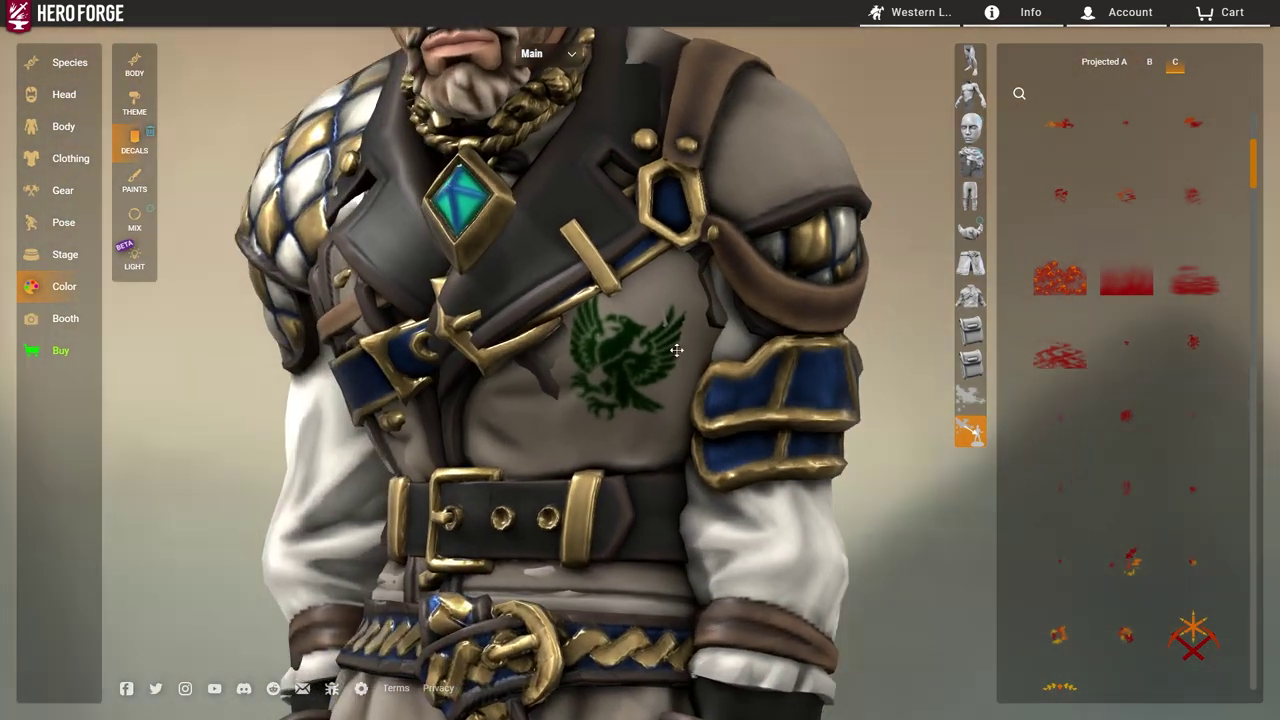
{"action": "scroll", "coordinate": [626, 349], "scroll_direction": "up", "scroll_amount": 2}
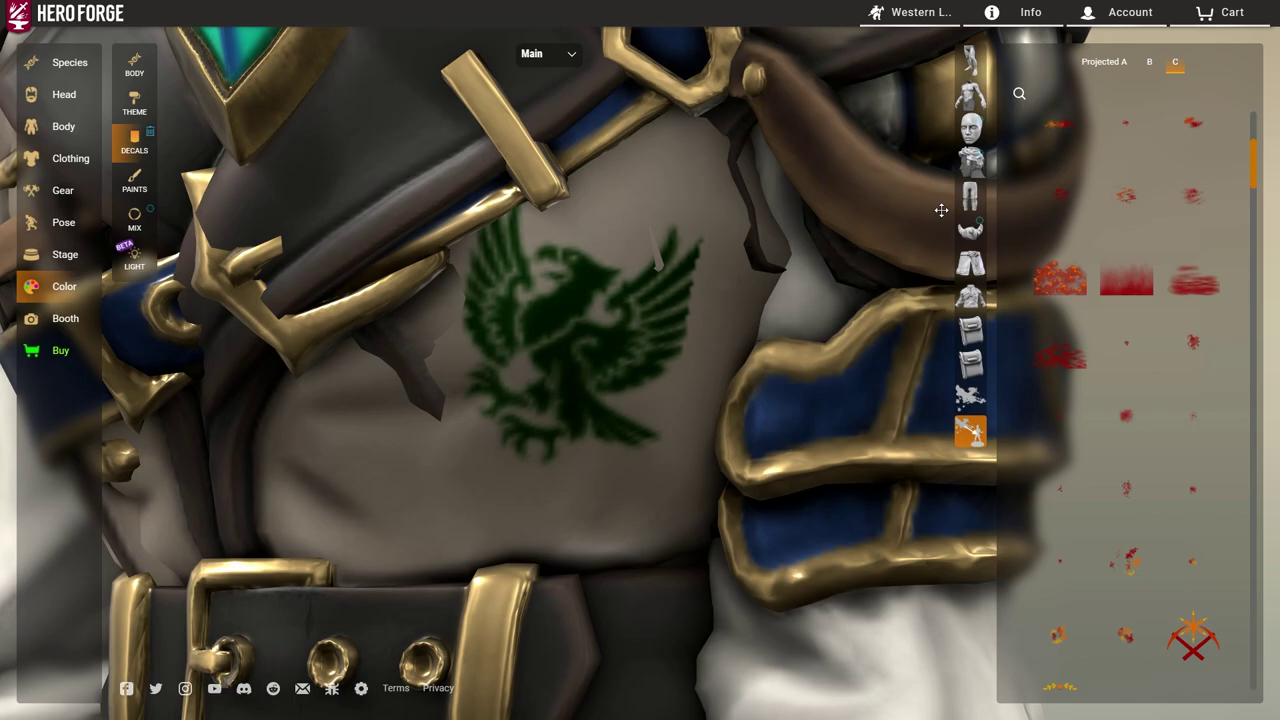
{"action": "scroll", "coordinate": [697, 286], "scroll_direction": "down", "scroll_amount": 2}
{"action": "left_click_drag", "start_coordinate": [634, 263], "coordinate": [780, 210]}
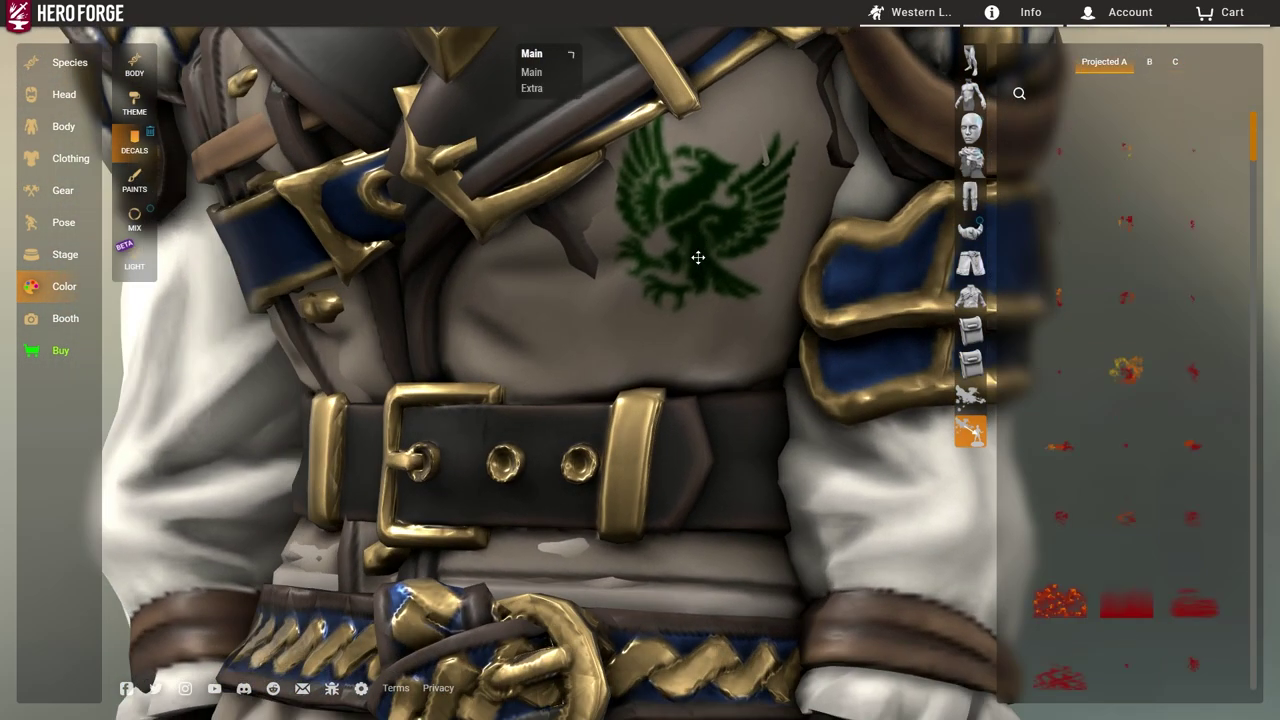
{"action": "scroll", "coordinate": [698, 257], "scroll_direction": "down", "scroll_amount": 2}
{"action": "left_click_drag", "start_coordinate": [698, 257], "coordinate": [604, 325]}
{"action": "scroll", "coordinate": [604, 325], "scroll_direction": "up", "scroll_amount": 2}
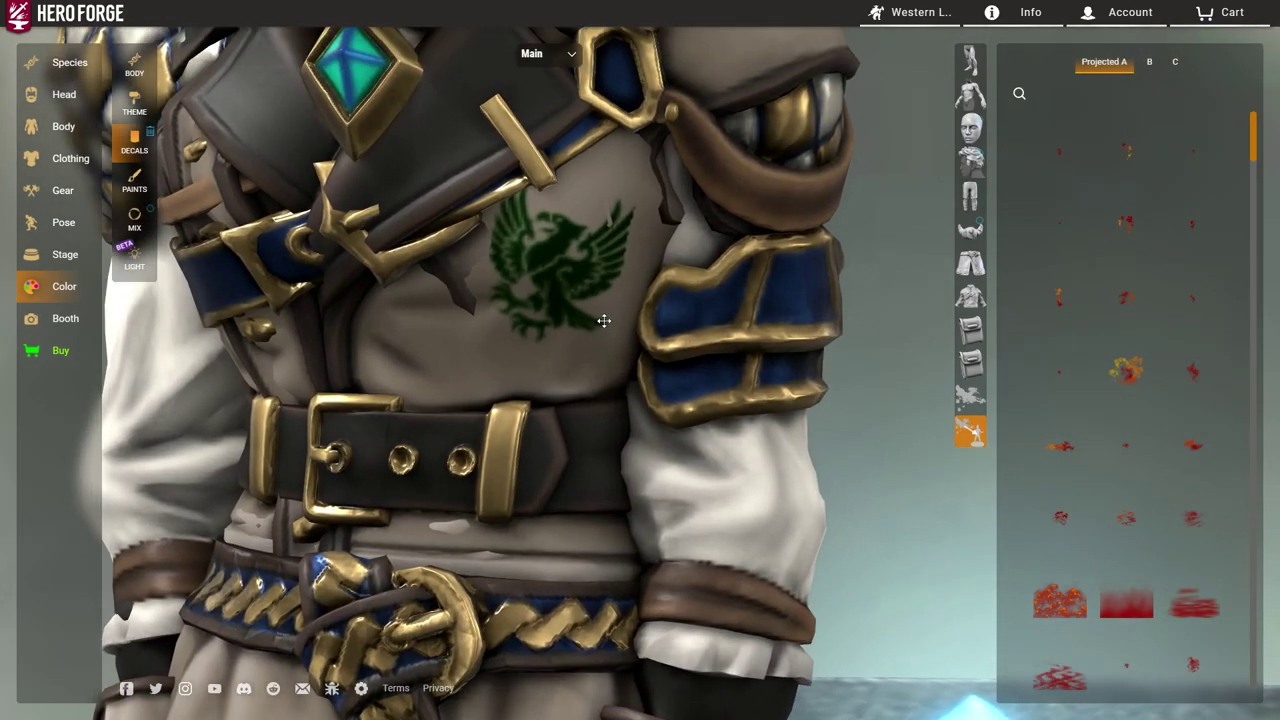
{"action": "mouse_move", "coordinate": [594, 272]}
{"action": "left_mouse_down"}
{"action": "mouse_move", "coordinate": [561, 278]}
{"action": "mouse_move", "coordinate": [531, 309]}
{"action": "mouse_move", "coordinate": [486, 286]}
{"action": "left_mouse_up"}
{"action": "scroll", "coordinate": [631, 343], "scroll_direction": "up", "scroll_amount": 2}
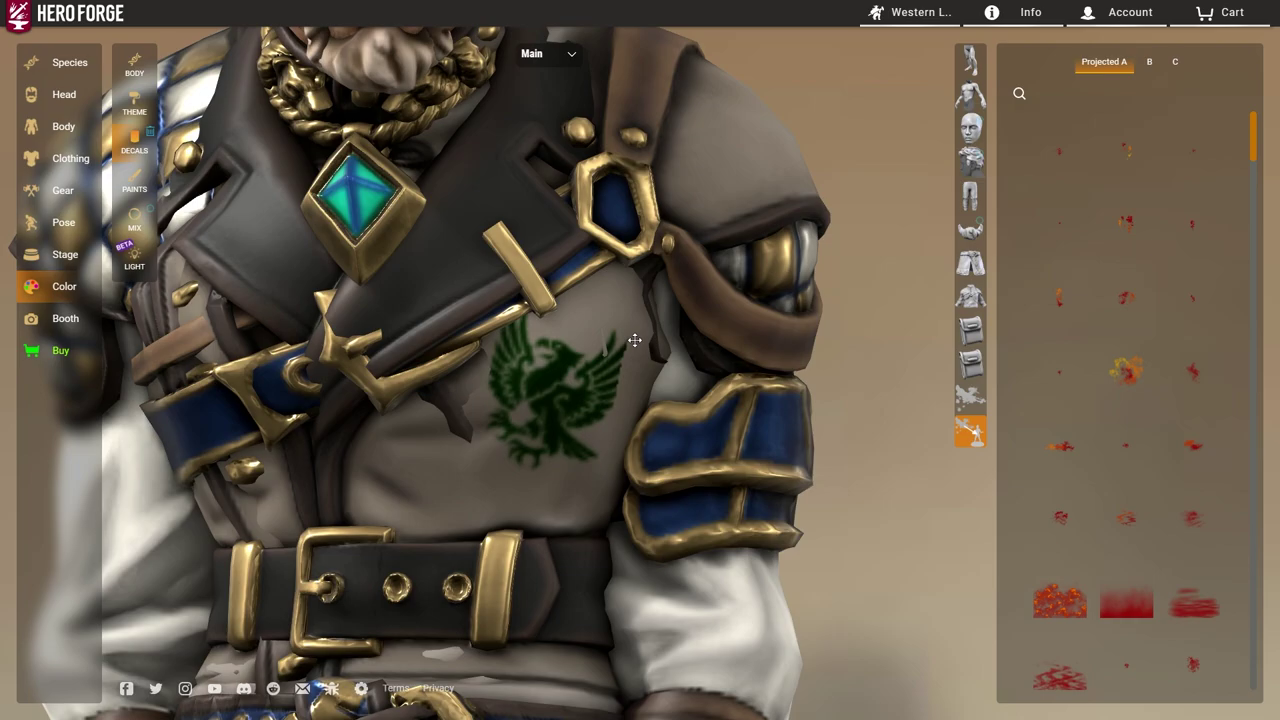
{"action": "scroll", "coordinate": [616, 313], "scroll_direction": "up", "scroll_amount": 1}
{"action": "scroll", "coordinate": [616, 313], "scroll_direction": "down", "scroll_amount": 2}
{"action": "mouse_move", "coordinate": [534, 326]}
{"action": "left_mouse_down"}
{"action": "mouse_move", "coordinate": [740, 263]}
{"action": "mouse_move", "coordinate": [663, 301]}
{"action": "left_mouse_up"}
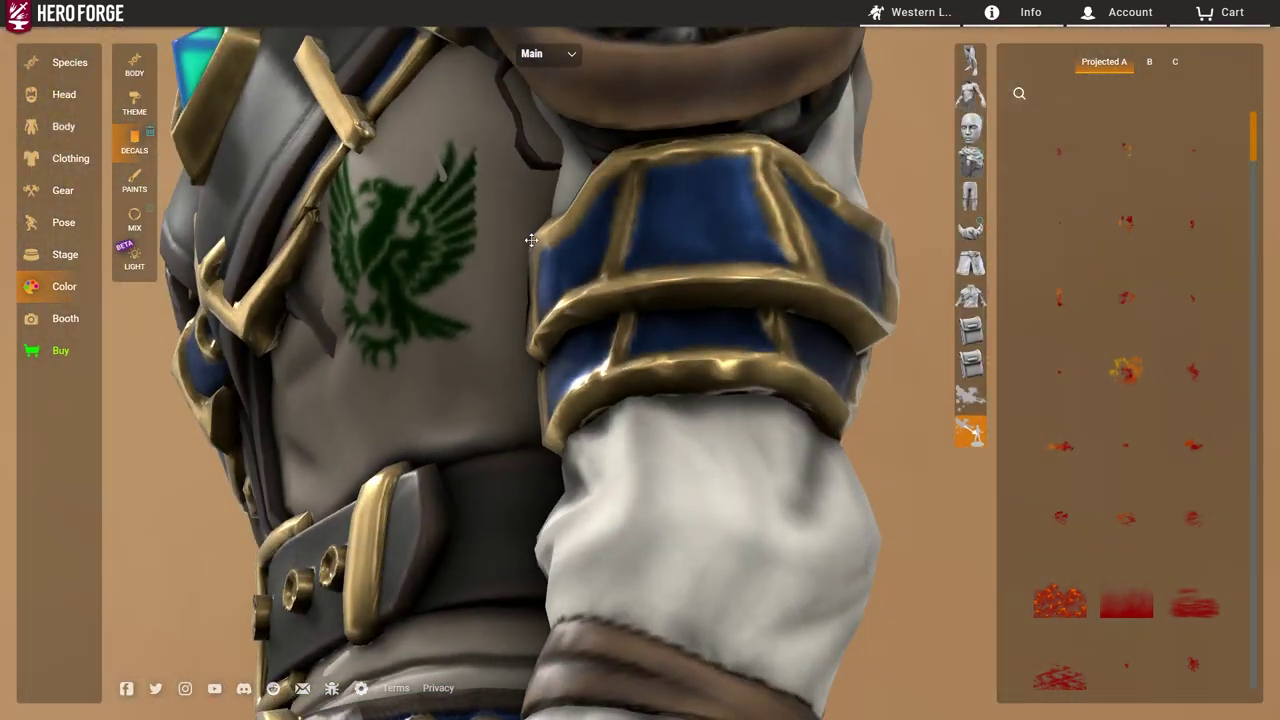
{"action": "scroll", "coordinate": [663, 301], "scroll_direction": "up", "scroll_amount": 3}
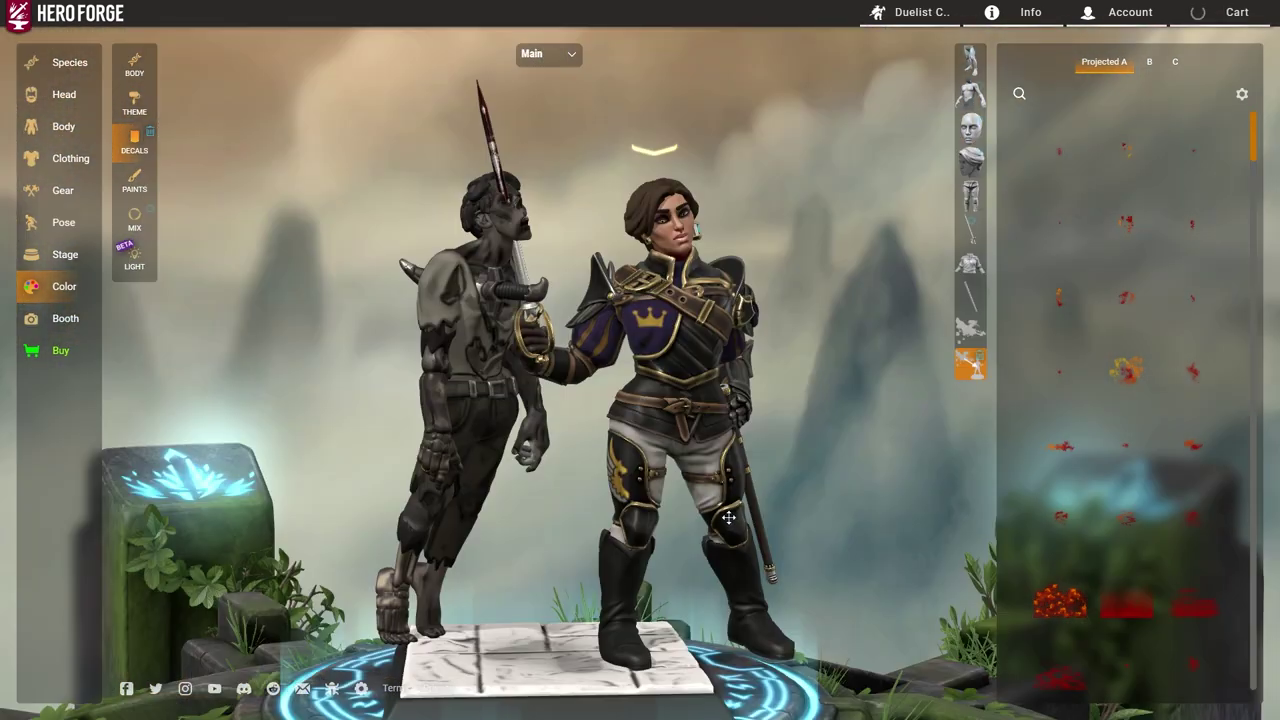
Zoom and orbit around the duelist's legs and the two figures
{"action": "scroll", "coordinate": [704, 482], "scroll_direction": "up", "scroll_amount": 1}
{"action": "scroll", "coordinate": [680, 505], "scroll_direction": "up", "scroll_amount": 1}
{"action": "scroll", "coordinate": [631, 546], "scroll_direction": "up", "scroll_amount": 2}
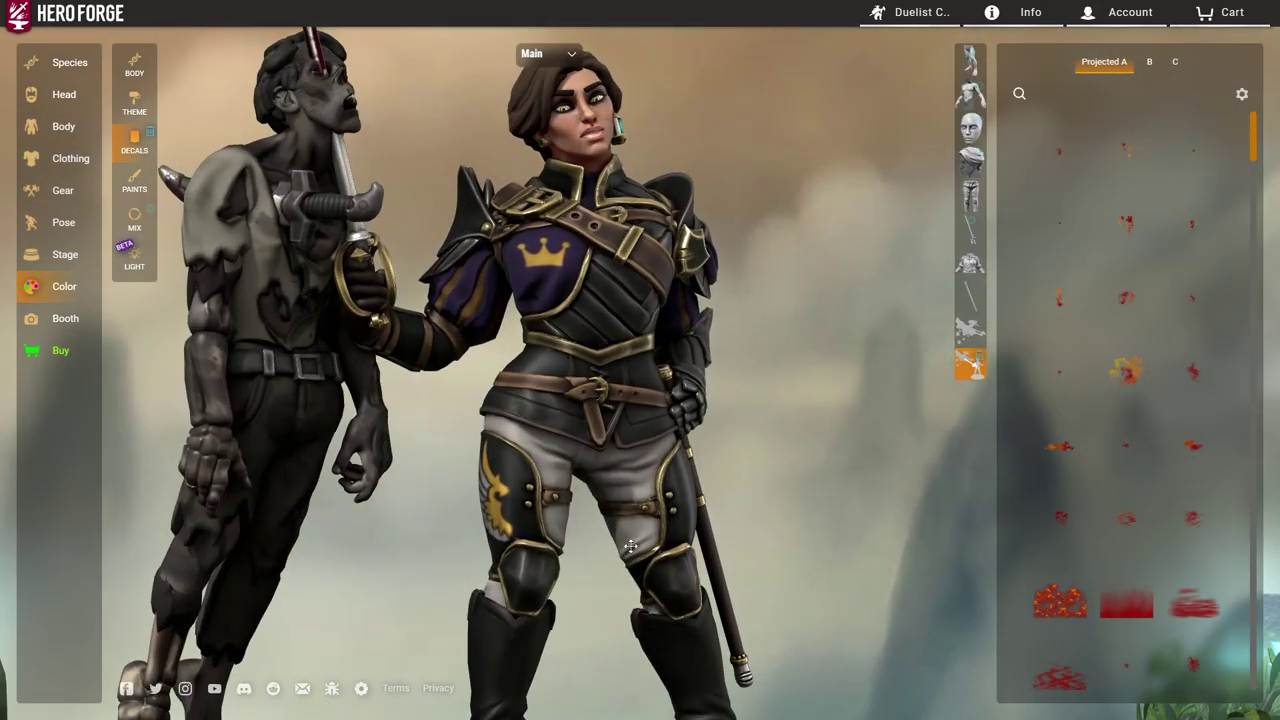
{"action": "scroll", "coordinate": [655, 393], "scroll_direction": "up", "scroll_amount": 2}
{"action": "mouse_move", "coordinate": [655, 393]}
{"action": "left_mouse_down"}
{"action": "mouse_move", "coordinate": [700, 420]}
{"action": "mouse_move", "coordinate": [649, 450]}
{"action": "left_mouse_up"}
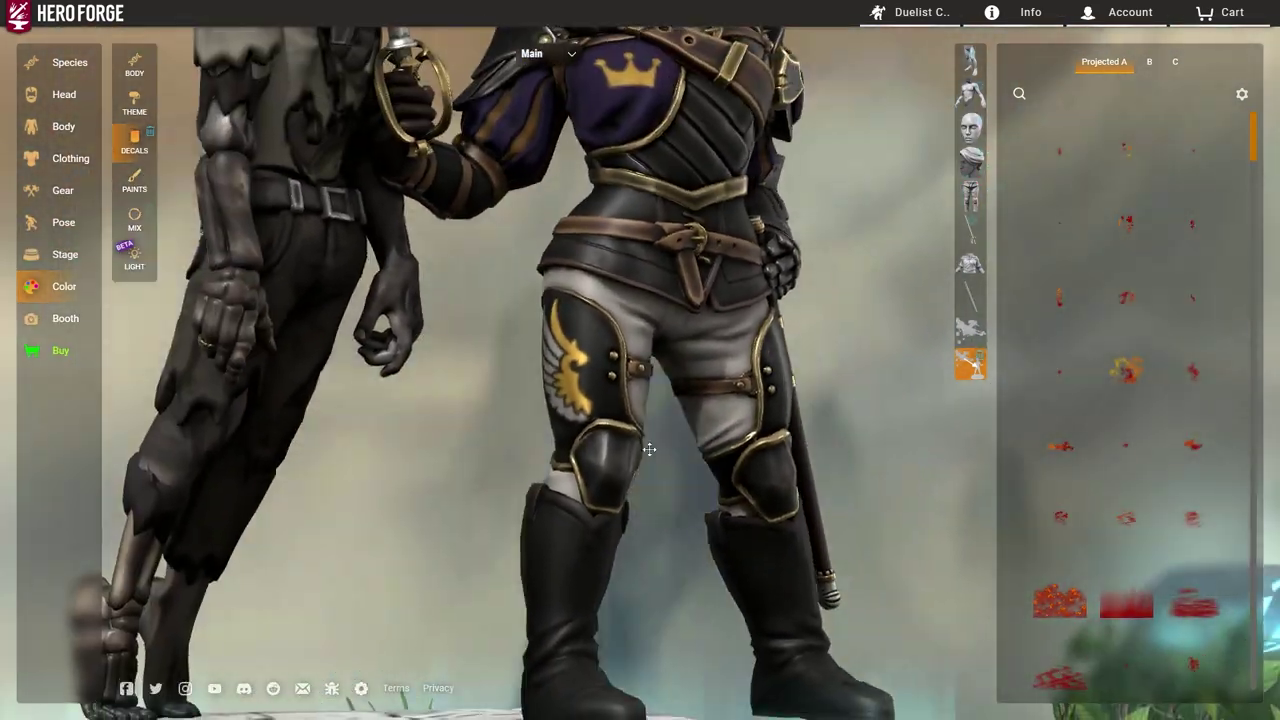
{"action": "scroll", "coordinate": [649, 450], "scroll_direction": "down", "scroll_amount": 3}
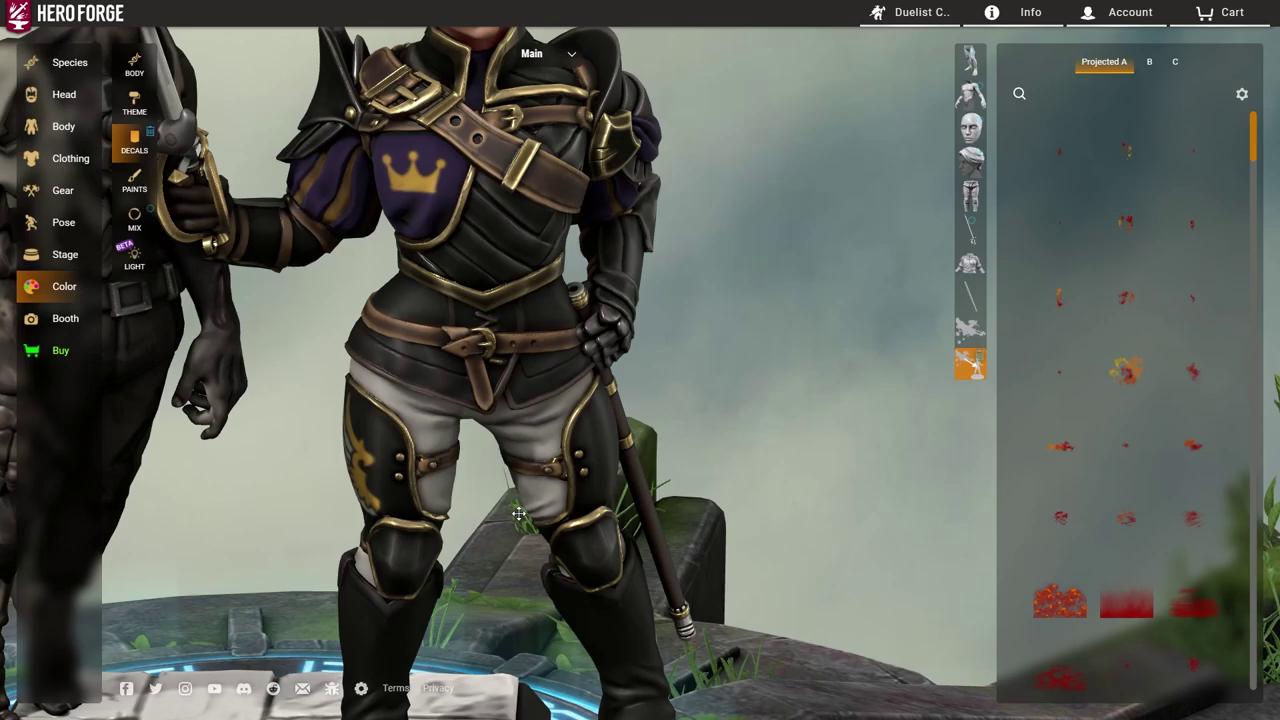
{"action": "scroll", "coordinate": [547, 408], "scroll_direction": "down", "scroll_amount": 2}
{"action": "mouse_move", "coordinate": [547, 408]}
{"action": "left_mouse_down"}
{"action": "mouse_move", "coordinate": [640, 390]}
{"action": "mouse_move", "coordinate": [580, 410]}
{"action": "left_mouse_up"}
Orbit to the gold winged thigh emblem, then around the leg and staff
{"action": "scroll", "coordinate": [660, 385], "scroll_direction": "up", "scroll_amount": 2}
{"action": "scroll", "coordinate": [663, 375], "scroll_direction": "up", "scroll_amount": 2}
{"action": "scroll", "coordinate": [666, 382], "scroll_direction": "up", "scroll_amount": 1}
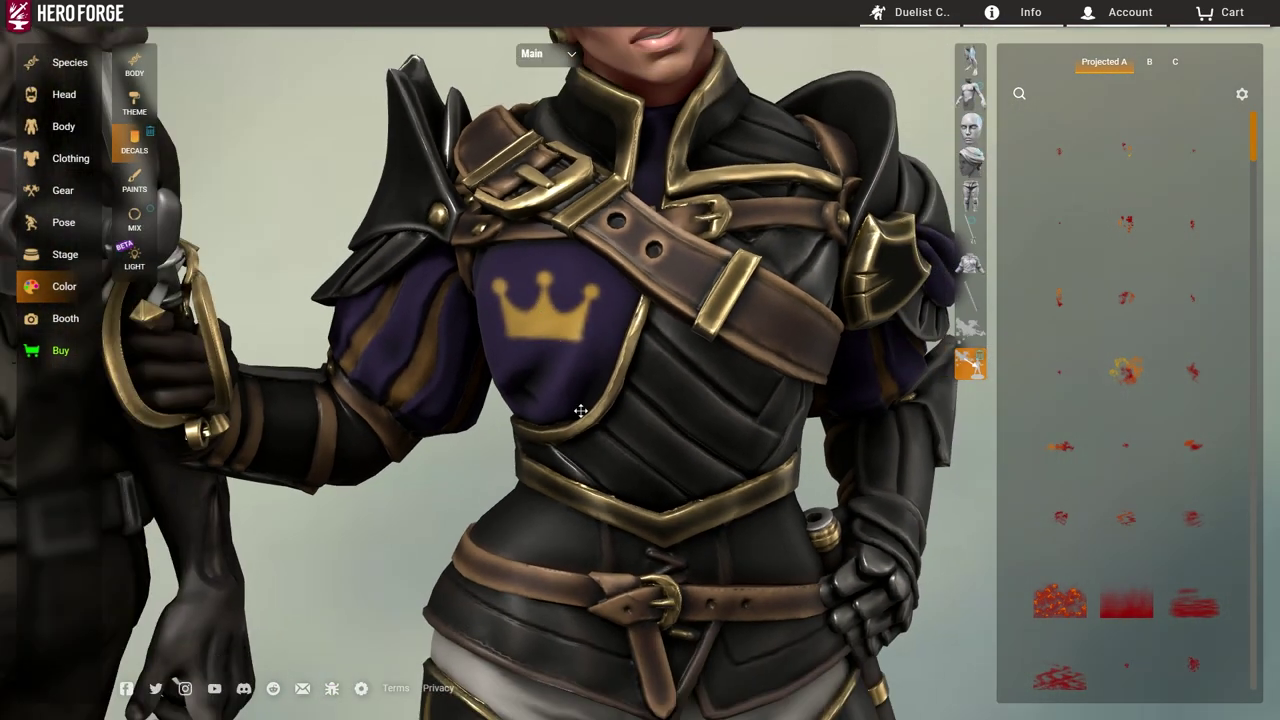
{"action": "right_click_drag", "start_coordinate": [580, 410], "coordinate": [470, 250]}
{"action": "scroll", "coordinate": [457, 400], "scroll_direction": "up", "scroll_amount": 3}
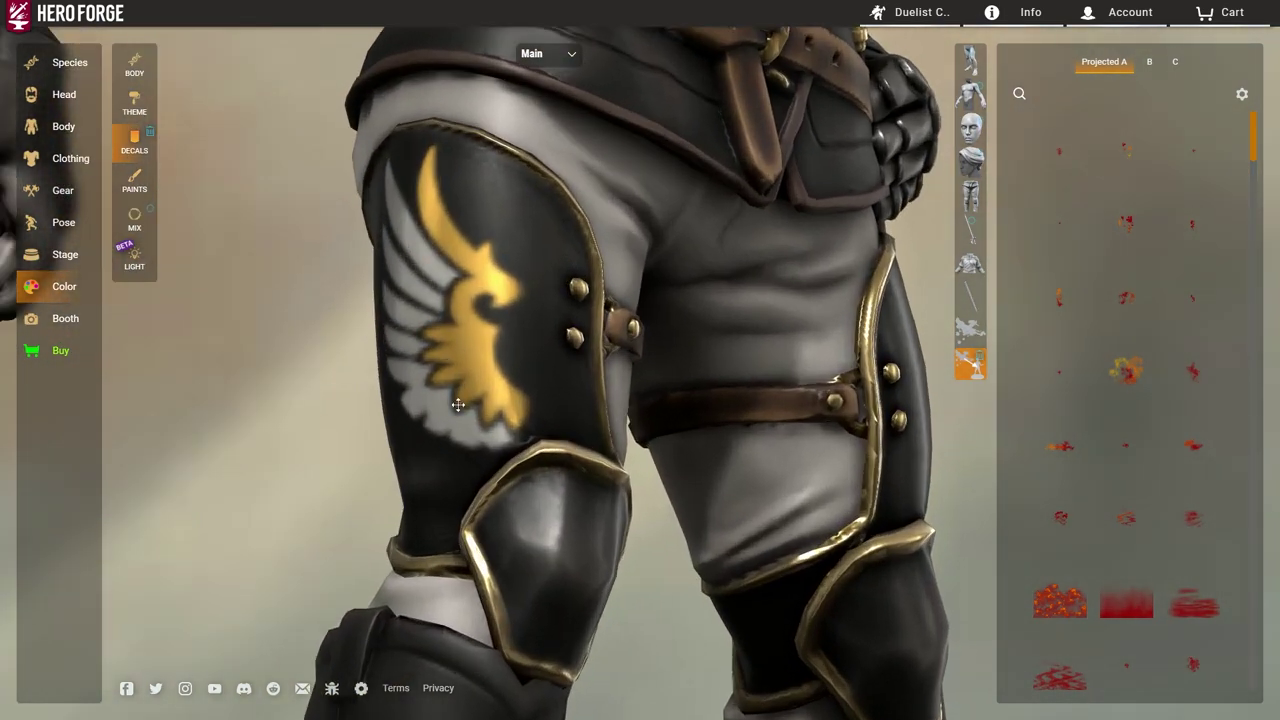
{"action": "mouse_move", "coordinate": [562, 171]}
{"action": "left_mouse_down"}
{"action": "mouse_move", "coordinate": [586, 266]}
{"action": "mouse_move", "coordinate": [646, 374]}
{"action": "mouse_move", "coordinate": [500, 337]}
{"action": "mouse_move", "coordinate": [486, 363]}
{"action": "mouse_move", "coordinate": [814, 386]}
{"action": "mouse_move", "coordinate": [406, 394]}
{"action": "mouse_move", "coordinate": [395, 349]}
{"action": "mouse_move", "coordinate": [609, 229]}
{"action": "left_mouse_up"}
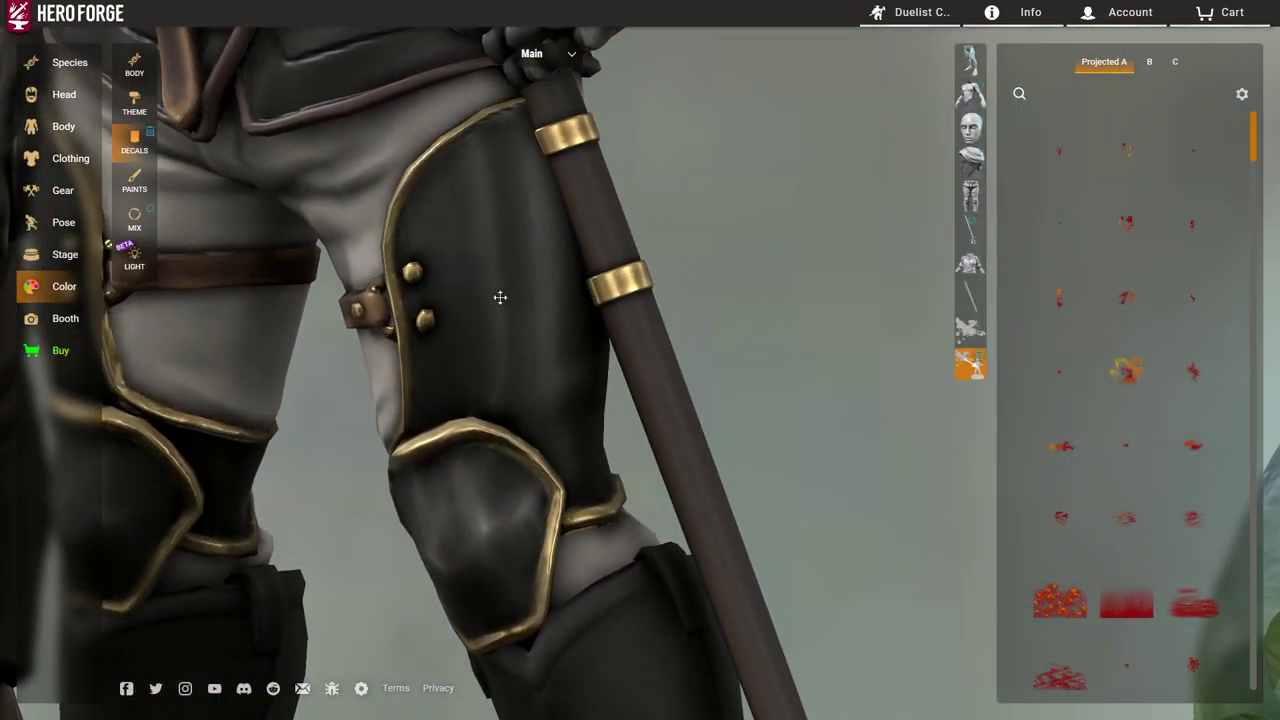
{"action": "mouse_move", "coordinate": [500, 297]}
{"action": "left_mouse_down"}
{"action": "mouse_move", "coordinate": [554, 297]}
{"action": "mouse_move", "coordinate": [497, 280]}
{"action": "mouse_move", "coordinate": [569, 309]}
{"action": "mouse_move", "coordinate": [547, 325]}
{"action": "mouse_move", "coordinate": [514, 320]}
{"action": "mouse_move", "coordinate": [694, 317]}
{"action": "mouse_move", "coordinate": [497, 314]}
{"action": "mouse_move", "coordinate": [653, 292]}
{"action": "mouse_move", "coordinate": [463, 297]}
{"action": "mouse_move", "coordinate": [663, 314]}
{"action": "mouse_move", "coordinate": [543, 307]}
{"action": "mouse_move", "coordinate": [638, 291]}
{"action": "mouse_move", "coordinate": [554, 286]}
{"action": "left_mouse_up"}
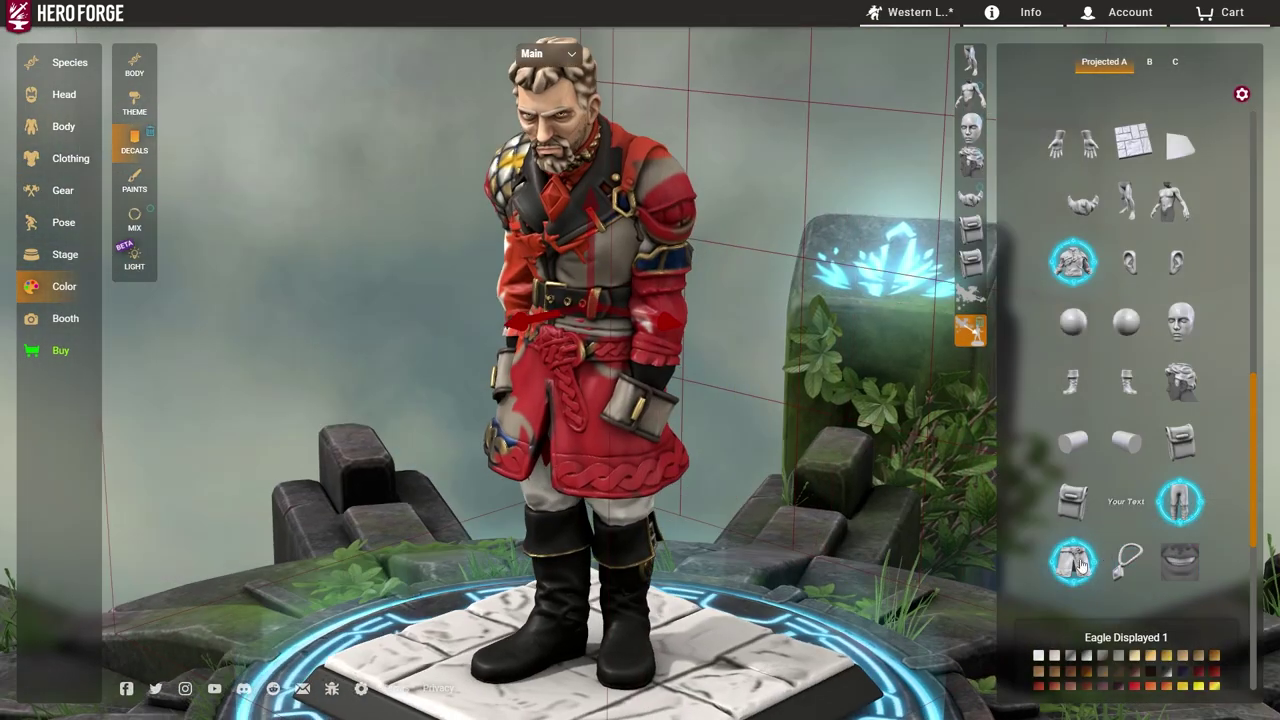
Shift and rescale the red torso decal using its placement sliders
{"action": "left_click", "coordinate": [1075, 563]}
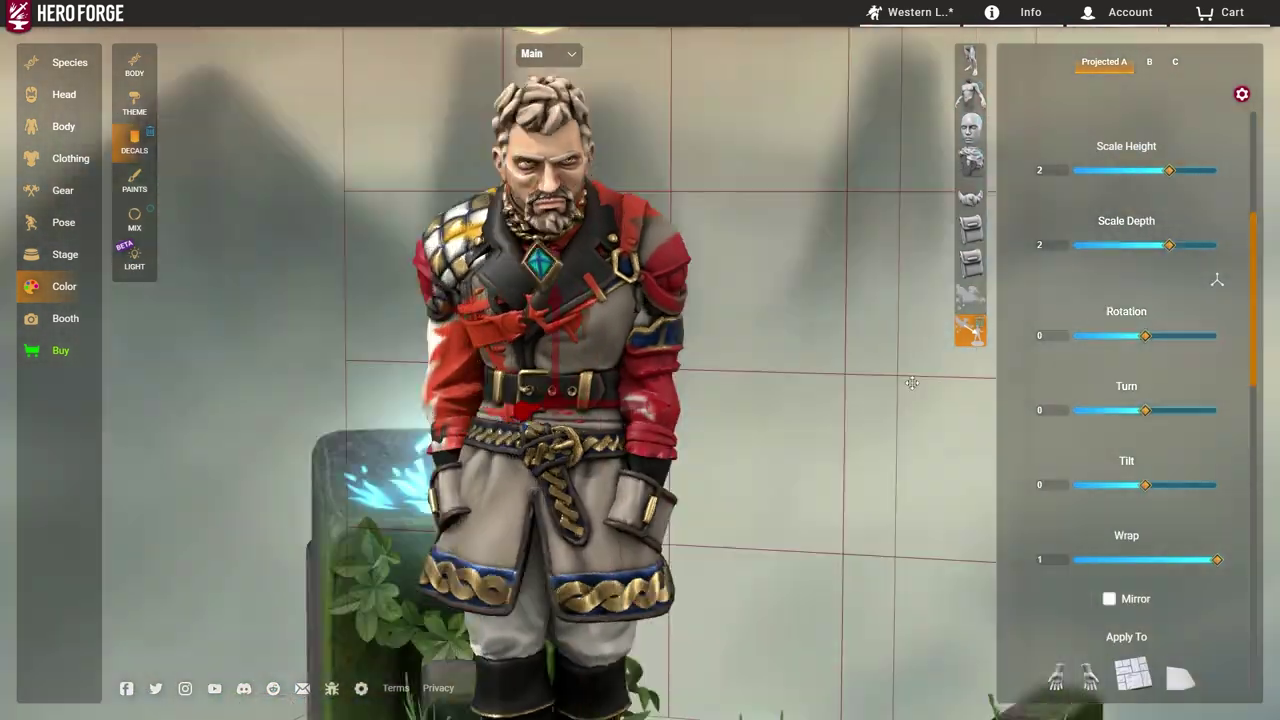
{"action": "scroll", "coordinate": [1172, 366], "scroll_direction": "up", "scroll_amount": 3}
{"action": "left_click_drag", "start_coordinate": [1168, 436], "coordinate": [1109, 436]}
{"action": "scroll", "coordinate": [1160, 350], "scroll_direction": "up", "scroll_amount": 1}
{"action": "left_click_drag", "start_coordinate": [1150, 263], "coordinate": [1173, 265]}
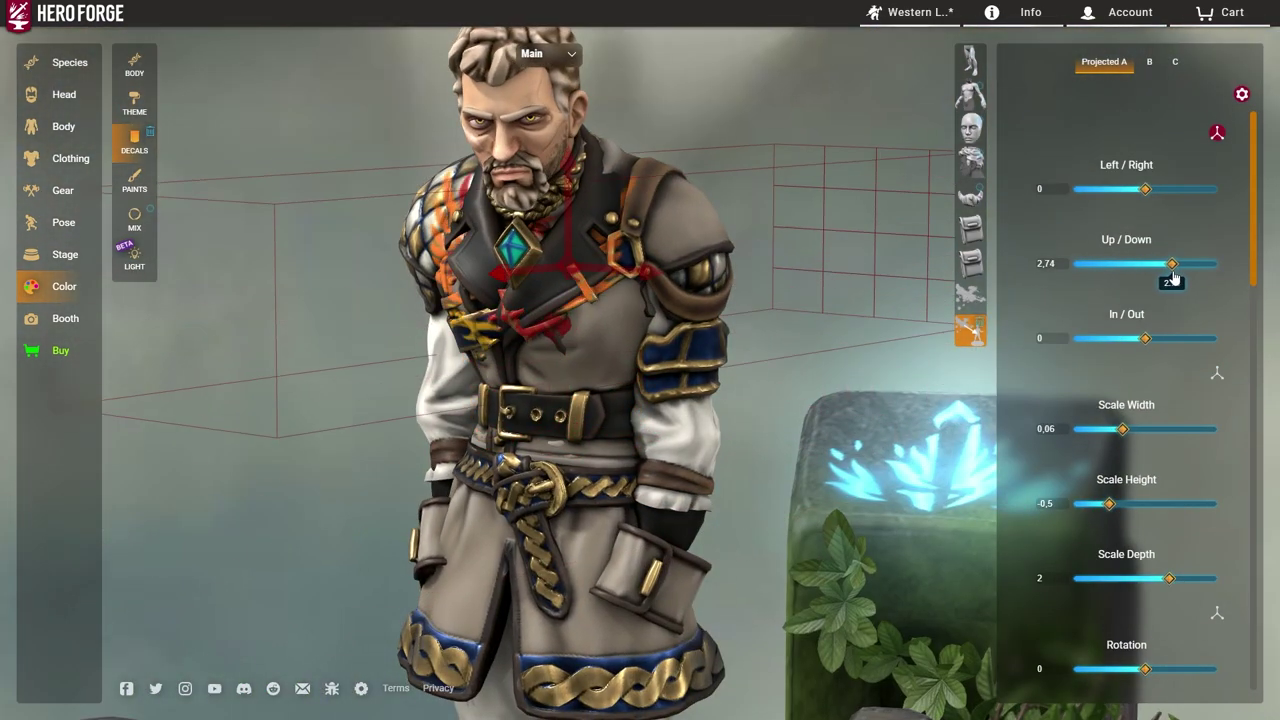
{"action": "scroll", "coordinate": [1166, 205], "scroll_direction": "down", "scroll_amount": 1}
{"action": "left_click_drag", "start_coordinate": [1122, 362], "coordinate": [1082, 376]}
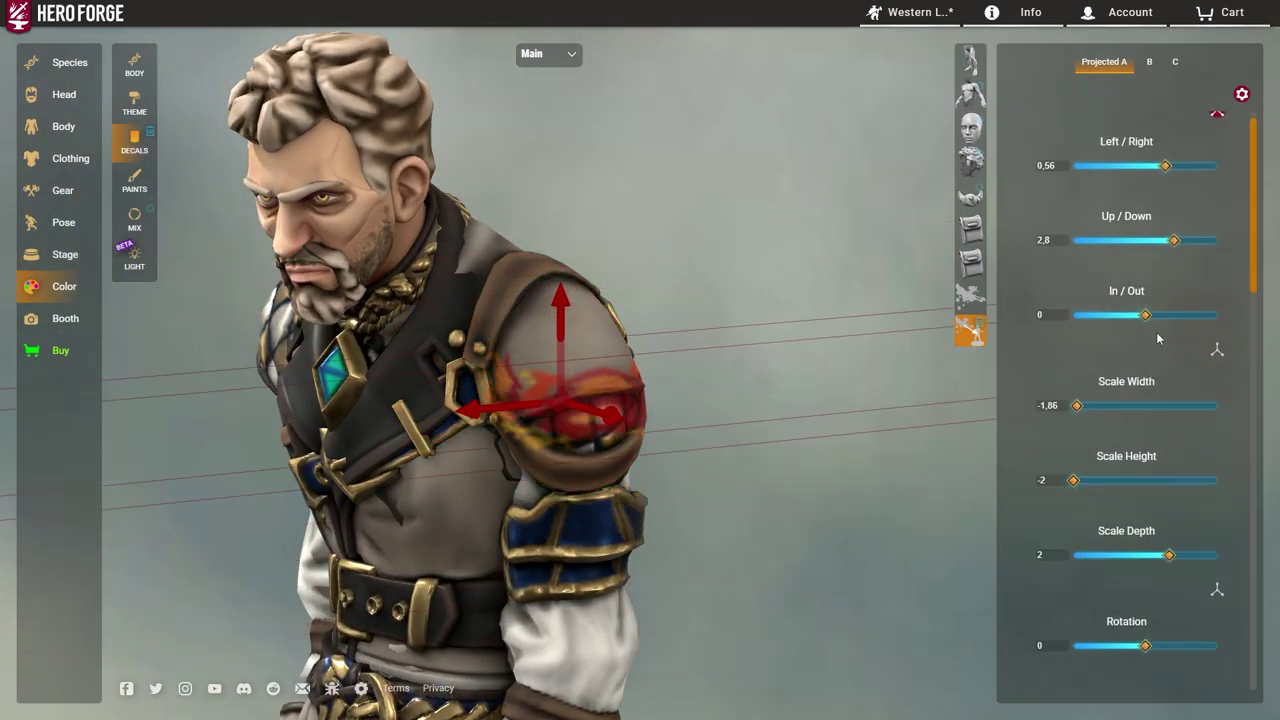
Straighten the shoulder decal's rotation and wrap it fully around the shoulder pad
{"action": "scroll", "coordinate": [1160, 450], "scroll_direction": "down", "scroll_amount": 1}
{"action": "left_click_drag", "start_coordinate": [1169, 512], "coordinate": [1120, 512]}
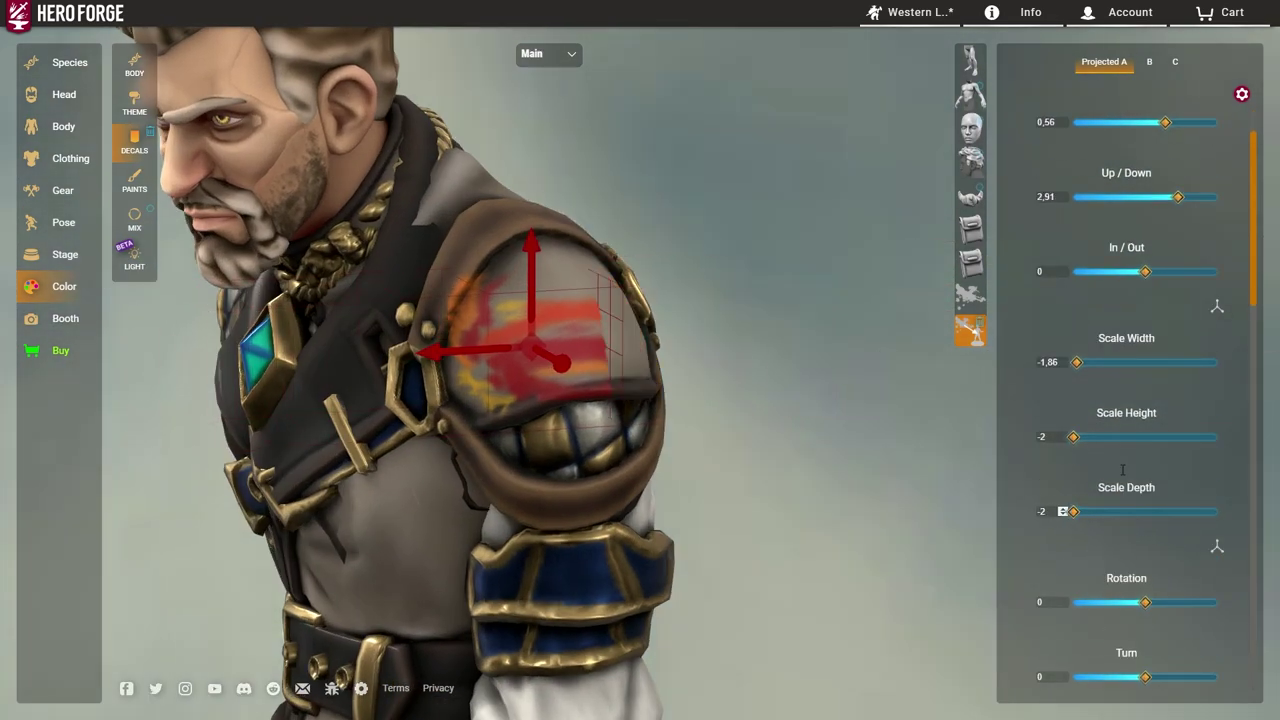
{"action": "scroll", "coordinate": [1145, 514], "scroll_direction": "down", "scroll_amount": 2}
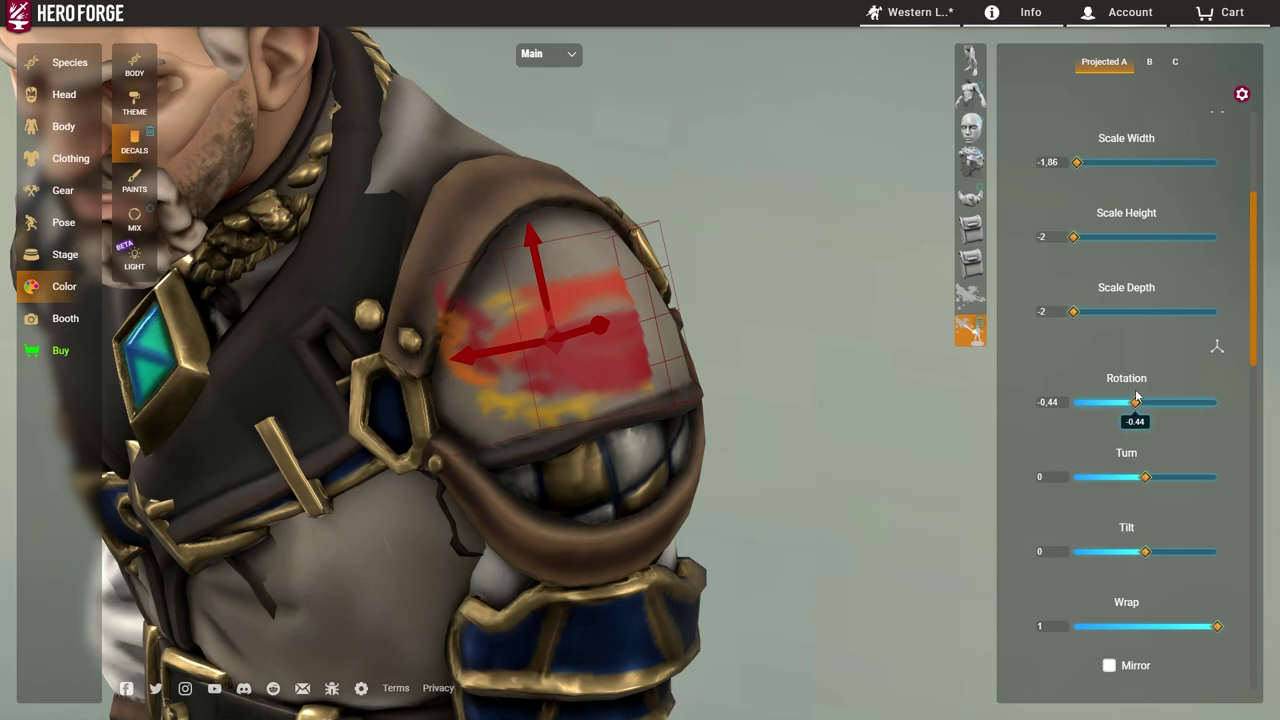
{"action": "left_click_drag", "start_coordinate": [1136, 399], "coordinate": [1147, 402]}
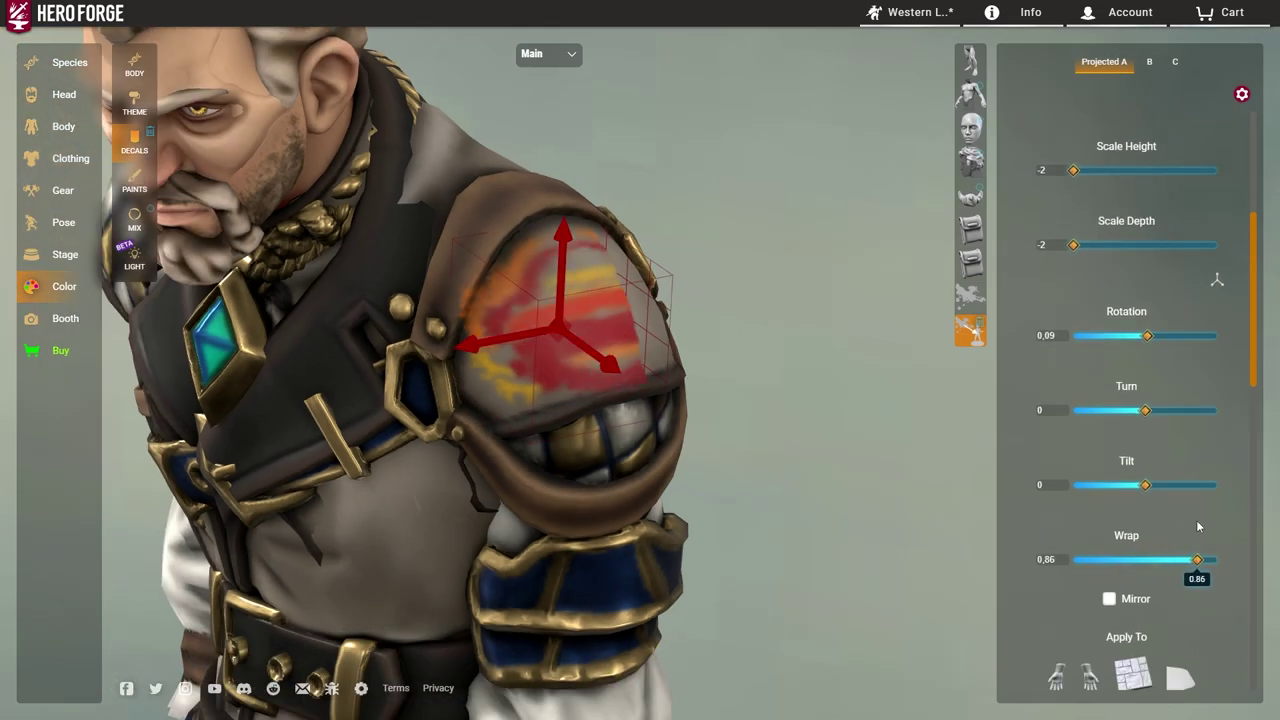
{"action": "left_click_drag", "start_coordinate": [1197, 559], "coordinate": [1220, 559]}
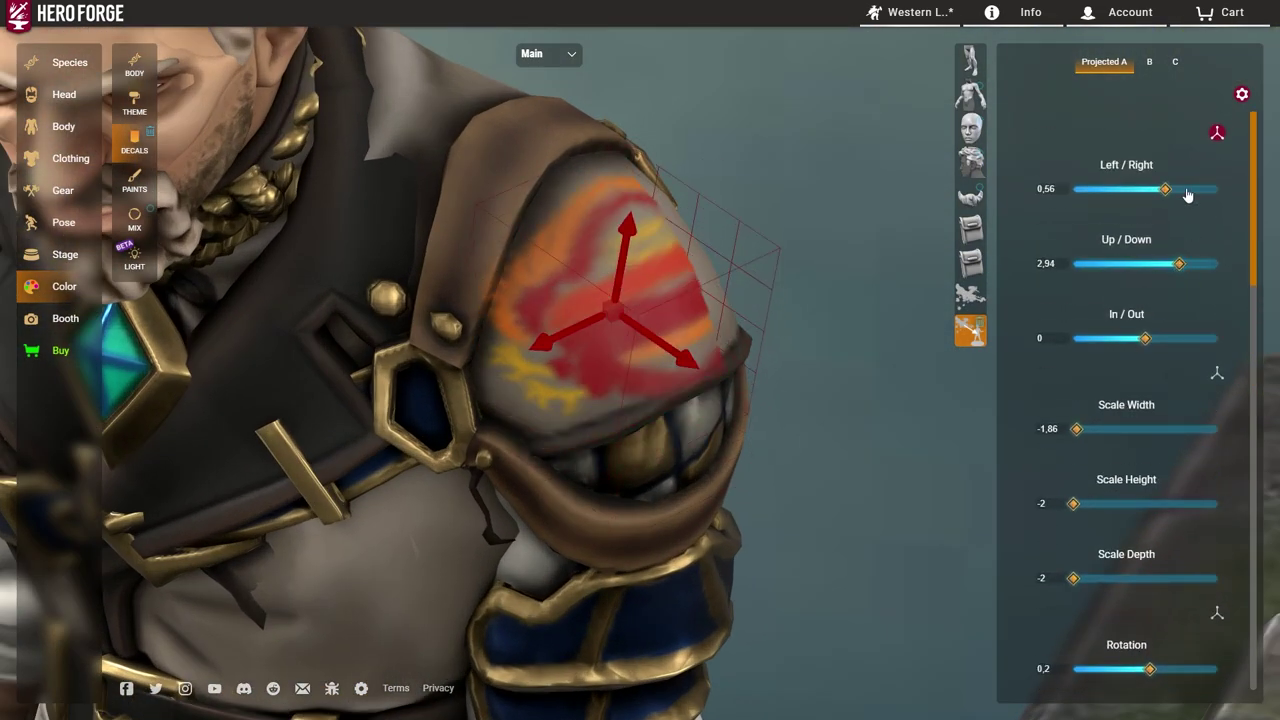
{"action": "scroll", "coordinate": [1155, 529], "scroll_direction": "down", "scroll_amount": 1}
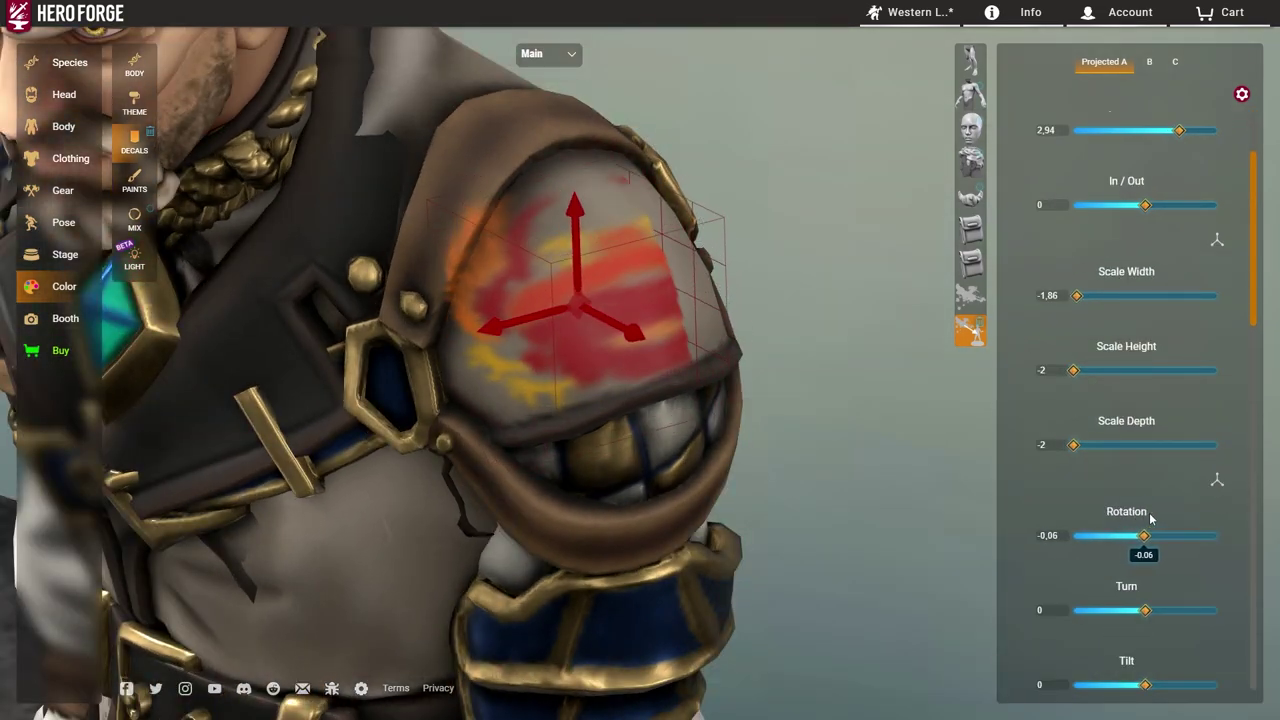
{"action": "left_click", "coordinate": [840, 308]}
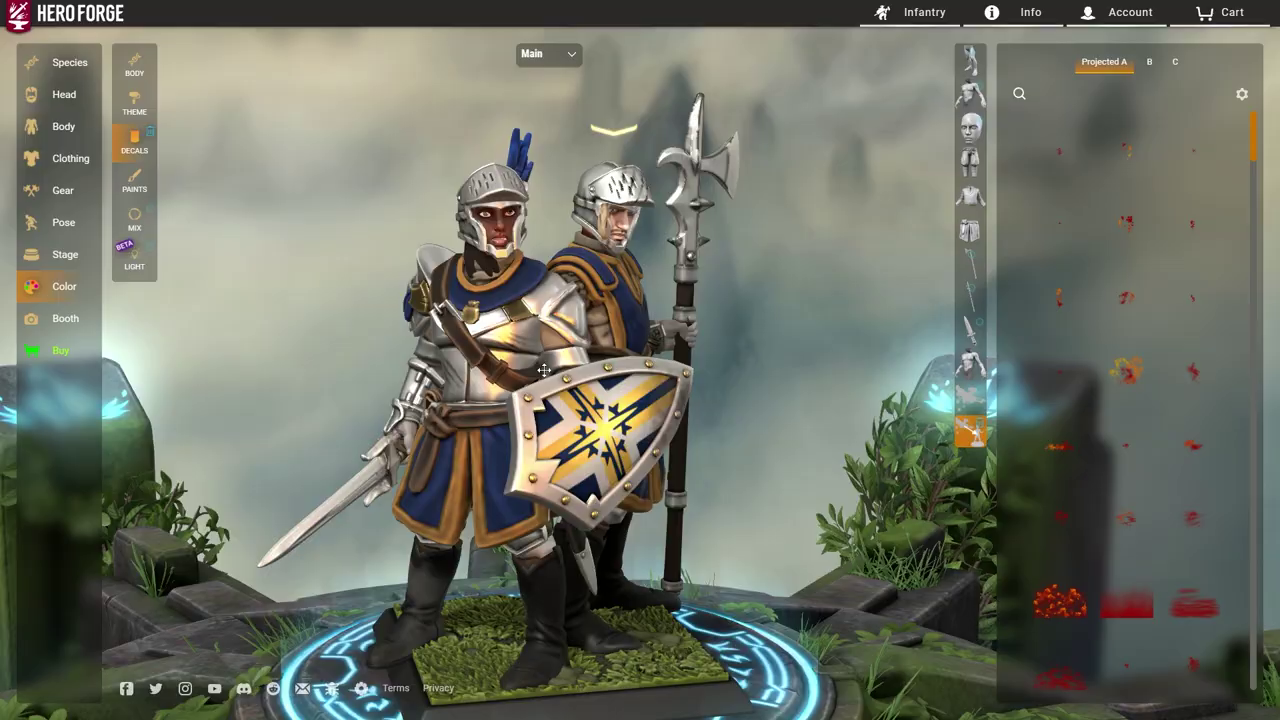
Orbit and zoom around the knight's arm, belt, side and breastplate to inspect the claw scratches
{"action": "mouse_move", "coordinate": [544, 370]}
{"action": "left_mouse_down"}
{"action": "mouse_move", "coordinate": [441, 393]}
{"action": "mouse_move", "coordinate": [594, 397]}
{"action": "mouse_move", "coordinate": [598, 330]}
{"action": "left_mouse_up"}
{"action": "scroll", "coordinate": [541, 344], "scroll_direction": "up", "scroll_amount": 3}
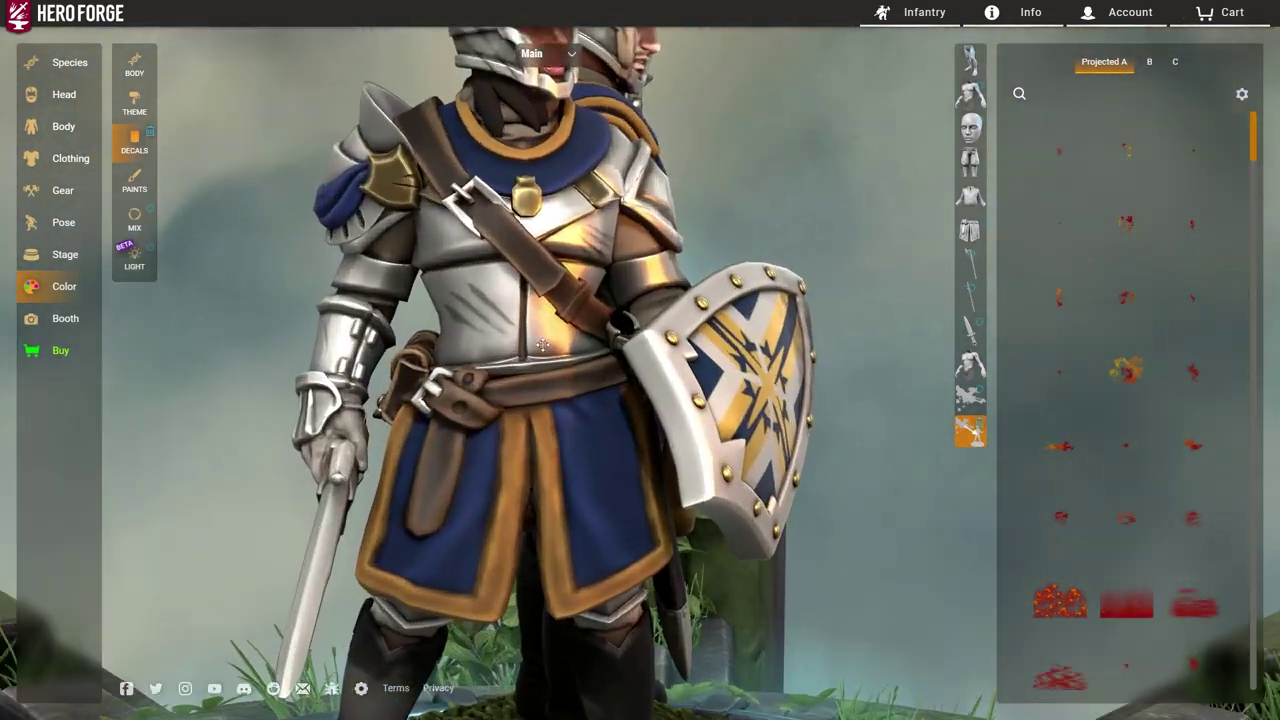
{"action": "left_click_drag", "start_coordinate": [576, 380], "coordinate": [668, 384]}
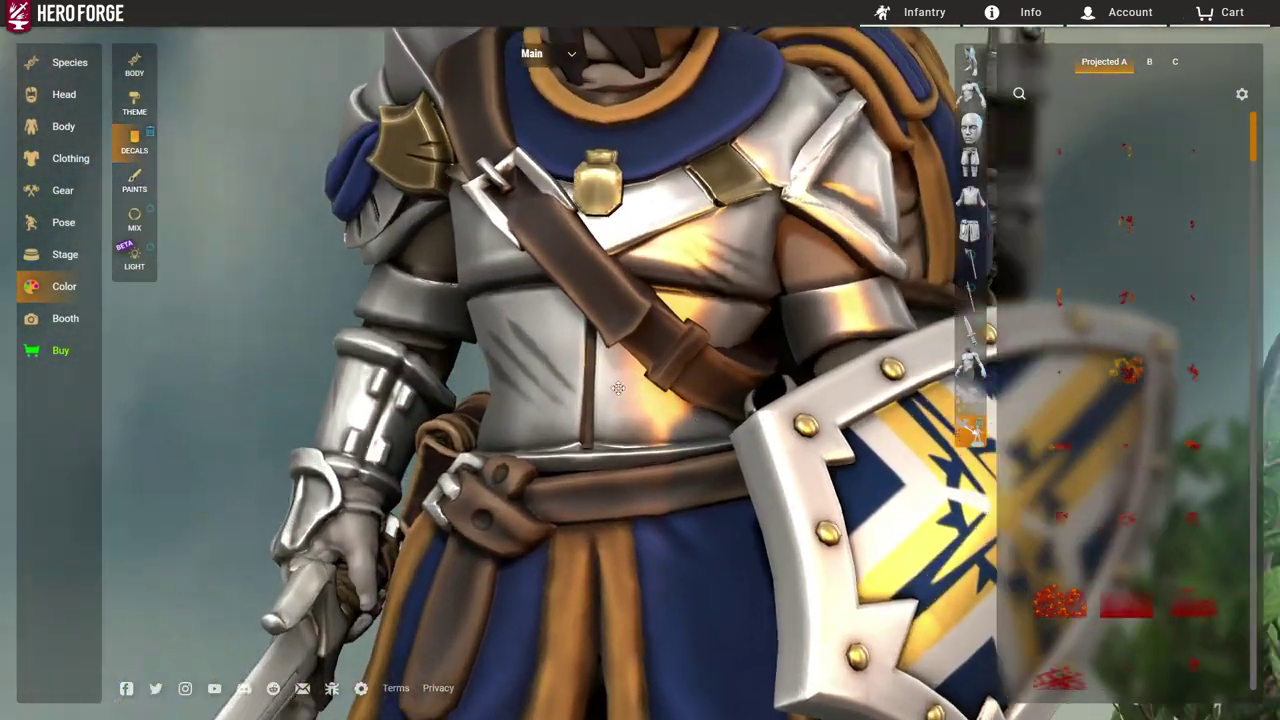
{"action": "scroll", "coordinate": [400, 256], "scroll_direction": "up", "scroll_amount": 3}
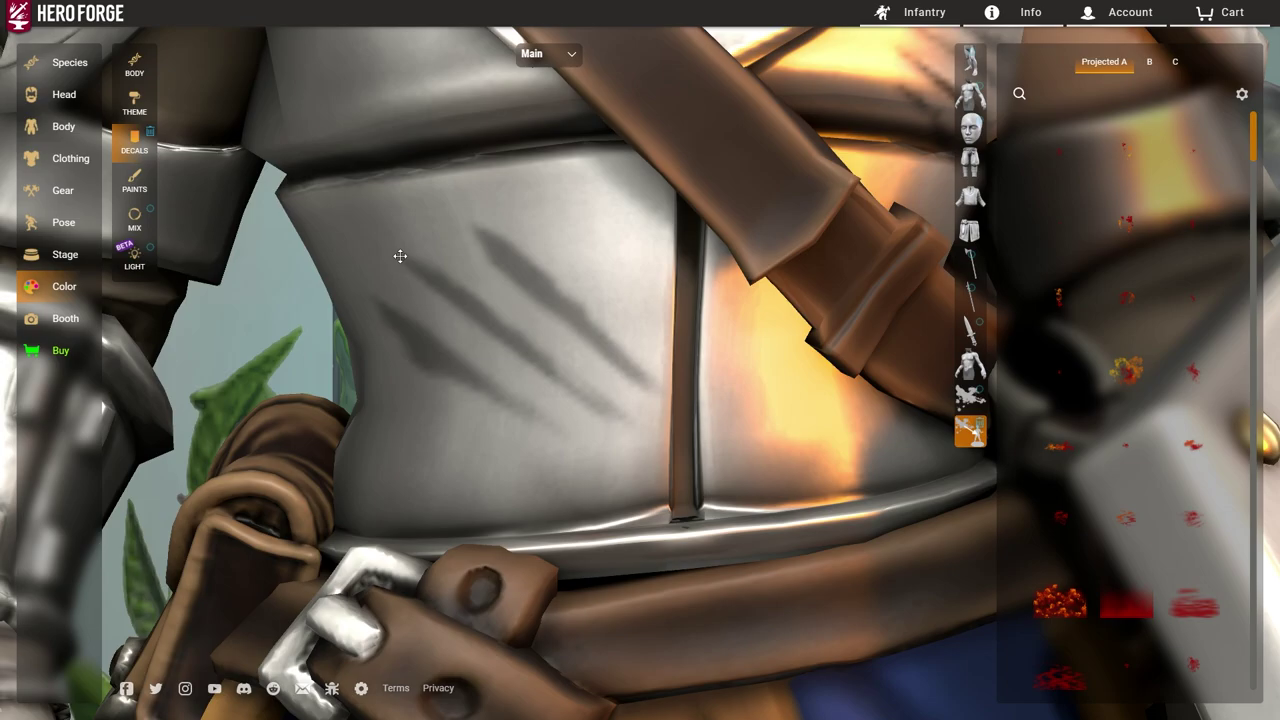
{"action": "scroll", "coordinate": [480, 385], "scroll_direction": "up", "scroll_amount": 3}
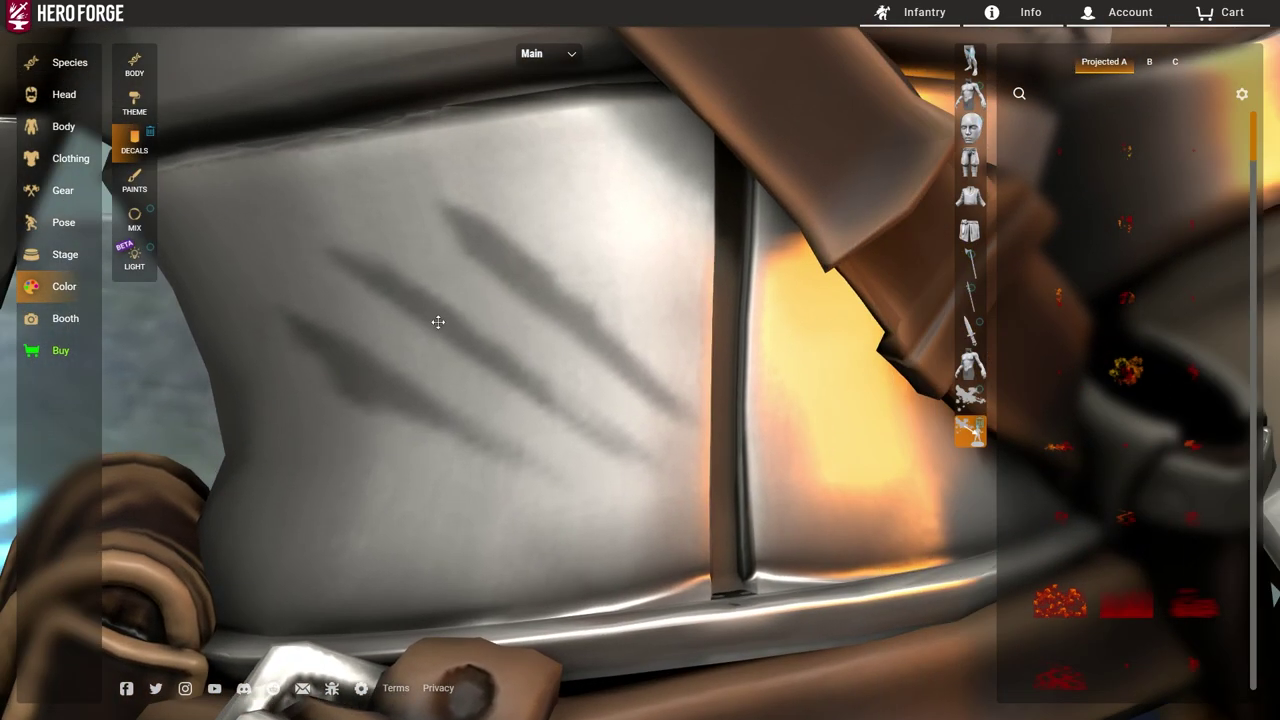
{"action": "scroll", "coordinate": [438, 321], "scroll_direction": "down", "scroll_amount": 5}
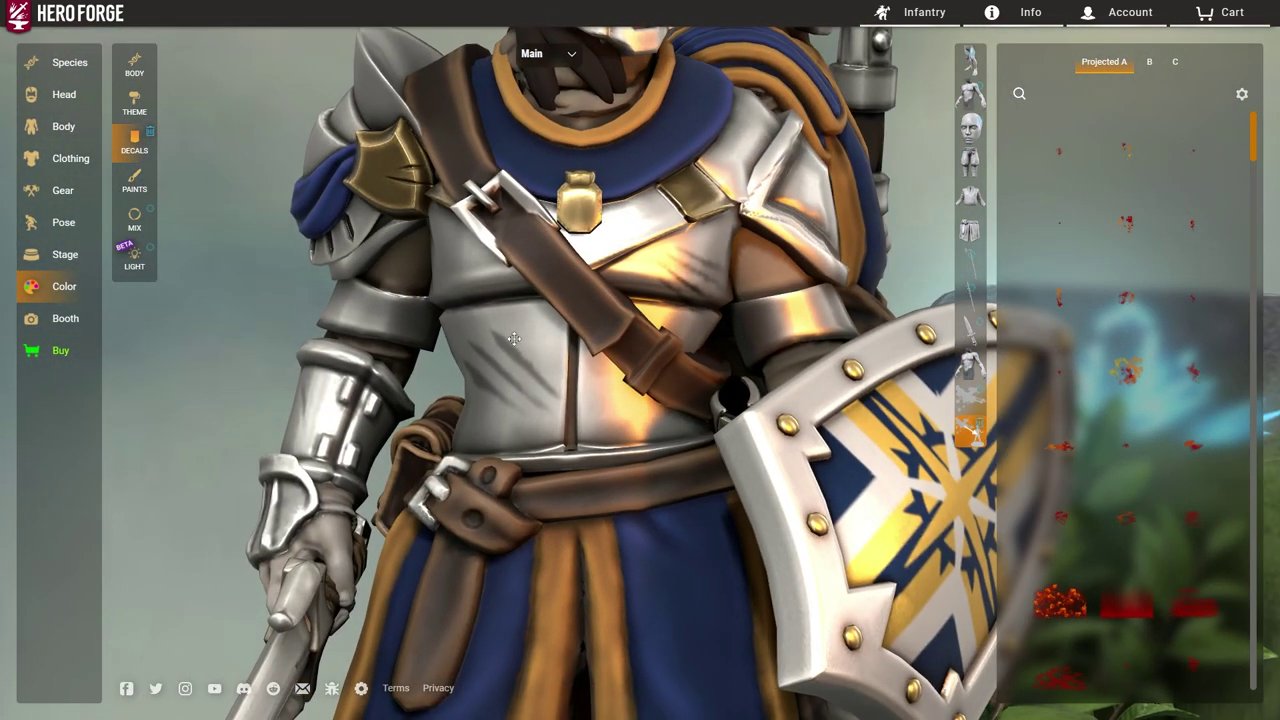
{"action": "left_click_drag", "start_coordinate": [513, 339], "coordinate": [539, 478]}
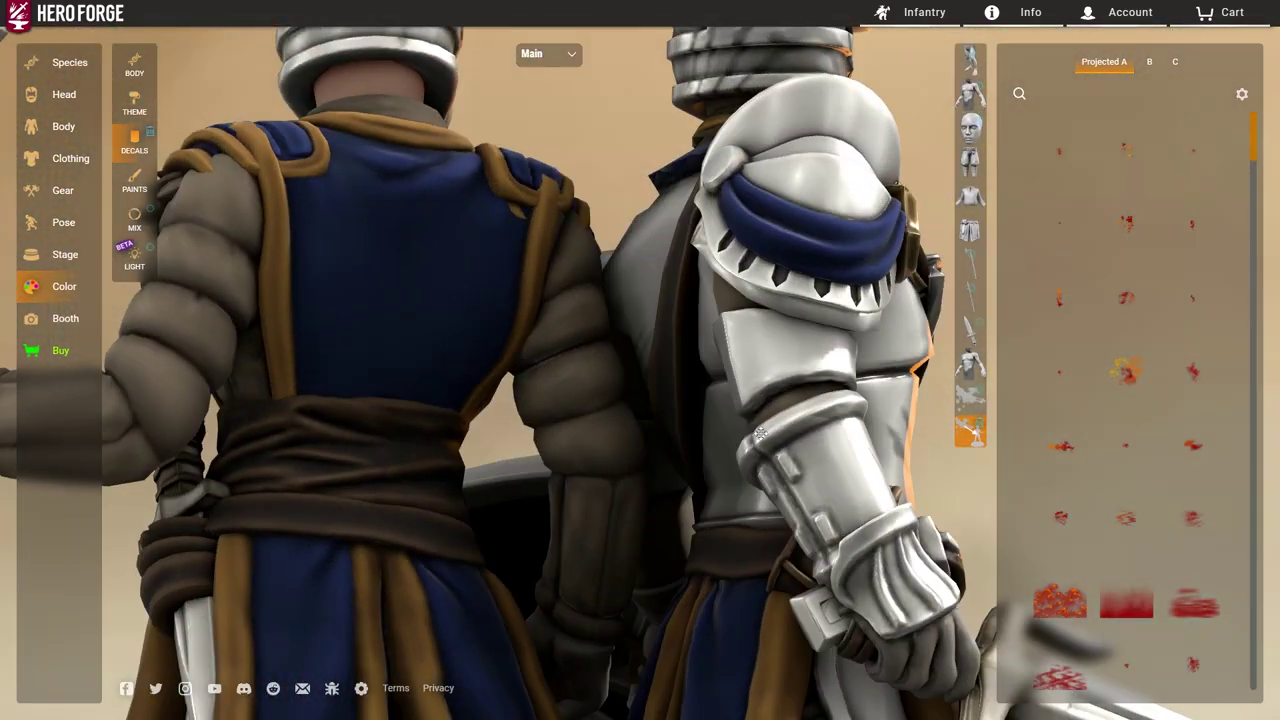
{"action": "left_click_drag", "start_coordinate": [760, 432], "coordinate": [547, 438]}
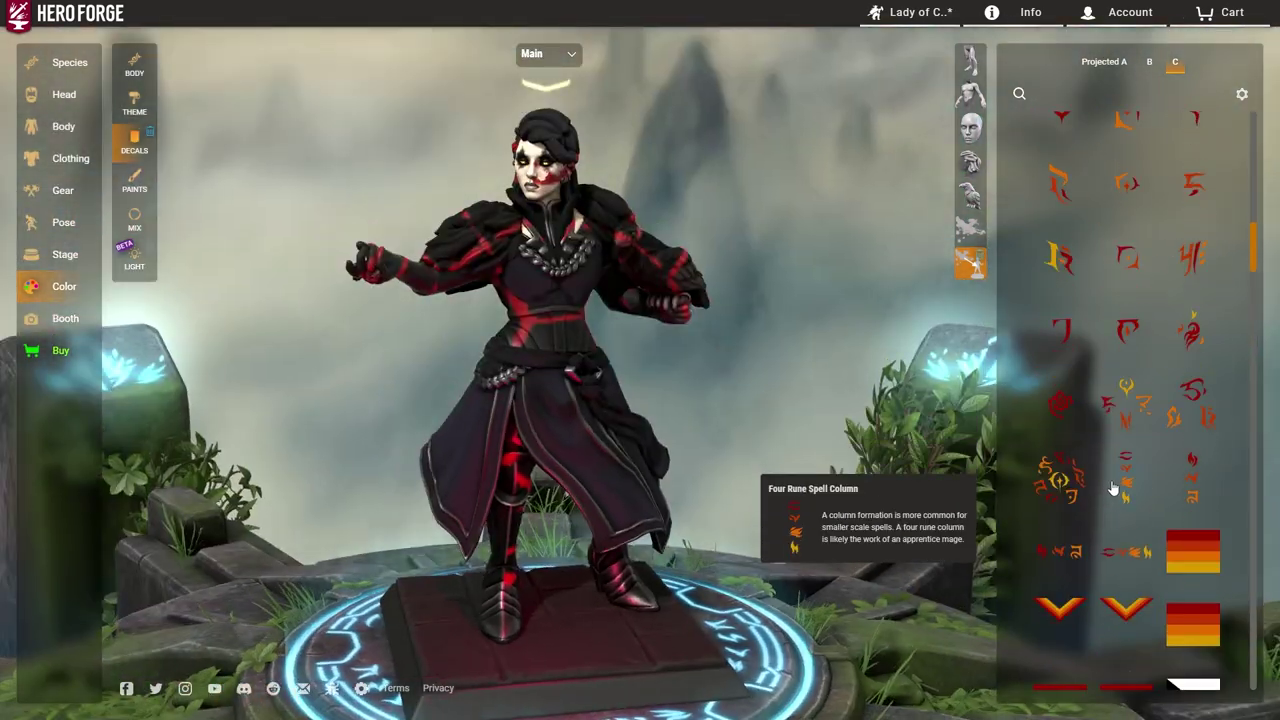
Pick the red cracked-hexagon decal for the base and squeeze its width to minimum
{"action": "left_click", "coordinate": [1113, 487]}
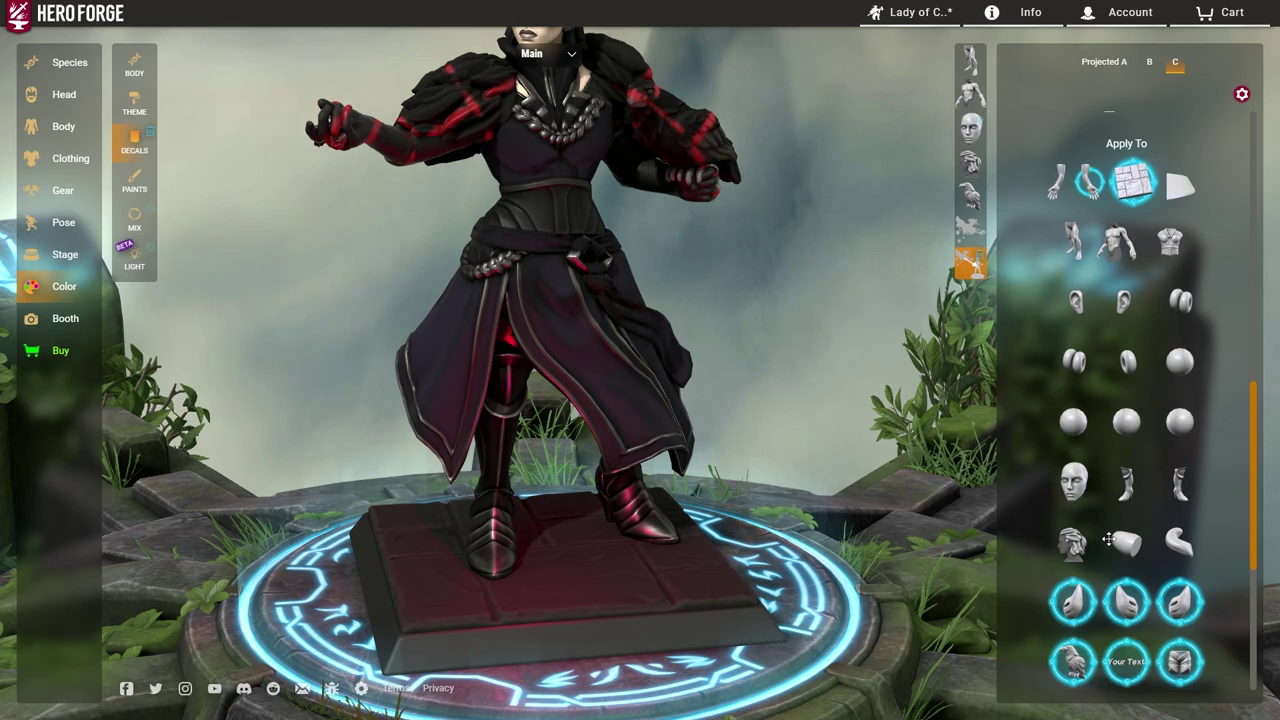
{"action": "scroll", "coordinate": [1228, 397], "scroll_direction": "up", "scroll_amount": 5}
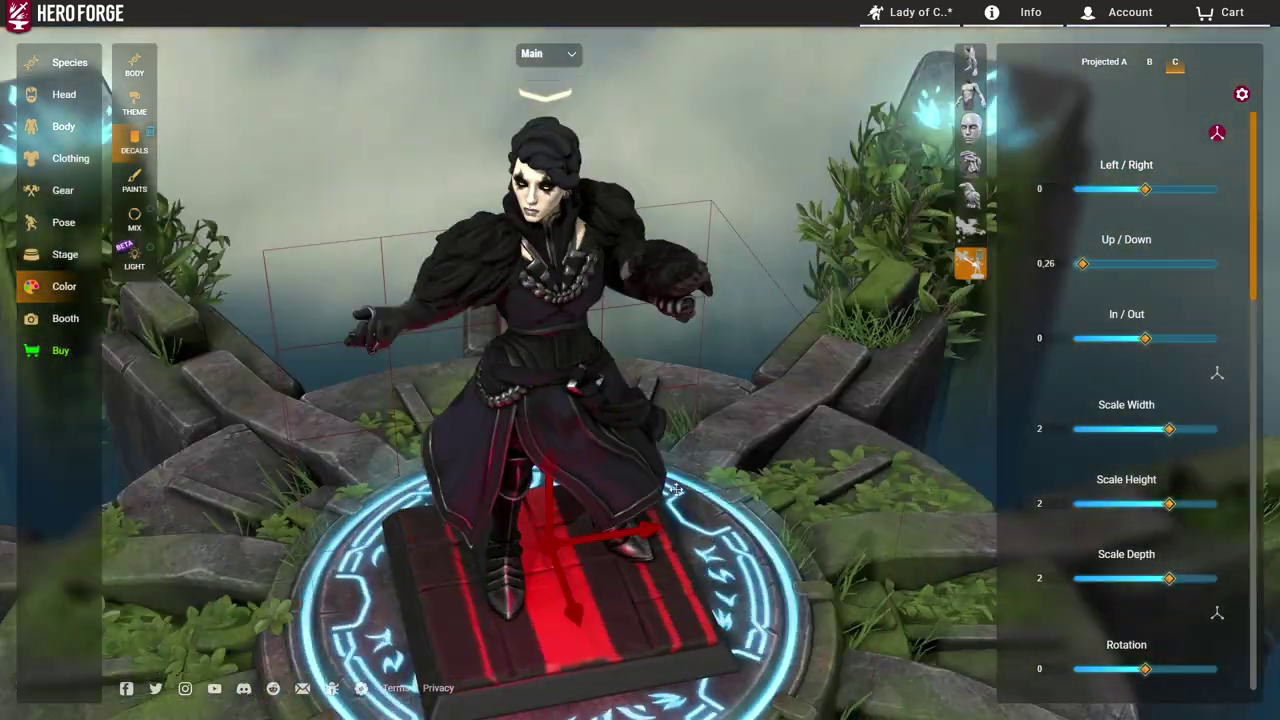
{"action": "mouse_move", "coordinate": [1169, 428]}
{"action": "left_mouse_down"}
{"action": "mouse_move", "coordinate": [1056, 441]}
{"action": "mouse_move", "coordinate": [1102, 428]}
{"action": "left_mouse_up"}
{"action": "left_click_drag", "start_coordinate": [1073, 578], "coordinate": [1125, 578]}
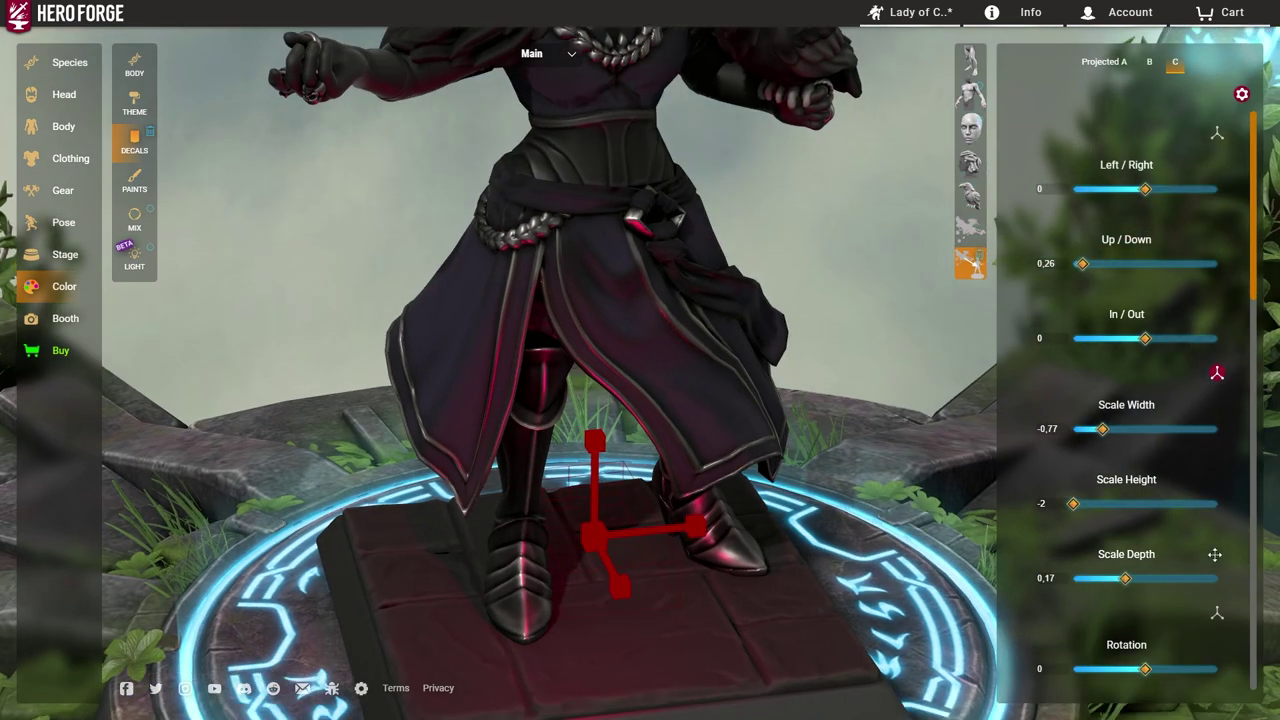
Widen the red pattern so it spans across the dark figure's base
{"action": "scroll", "coordinate": [1145, 620], "scroll_direction": "down", "scroll_amount": 2}
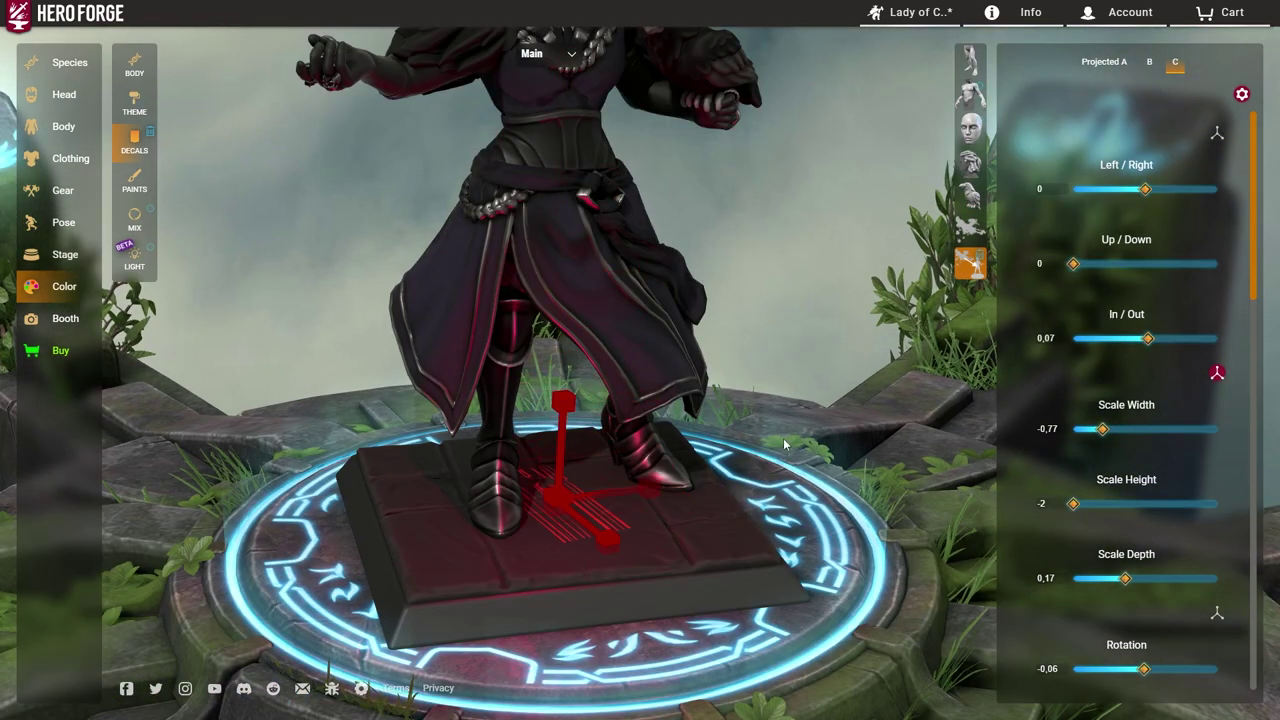
{"action": "scroll", "coordinate": [1150, 420], "scroll_direction": "down", "scroll_amount": 2}
{"action": "scroll", "coordinate": [1160, 420], "scroll_direction": "down", "scroll_amount": 3}
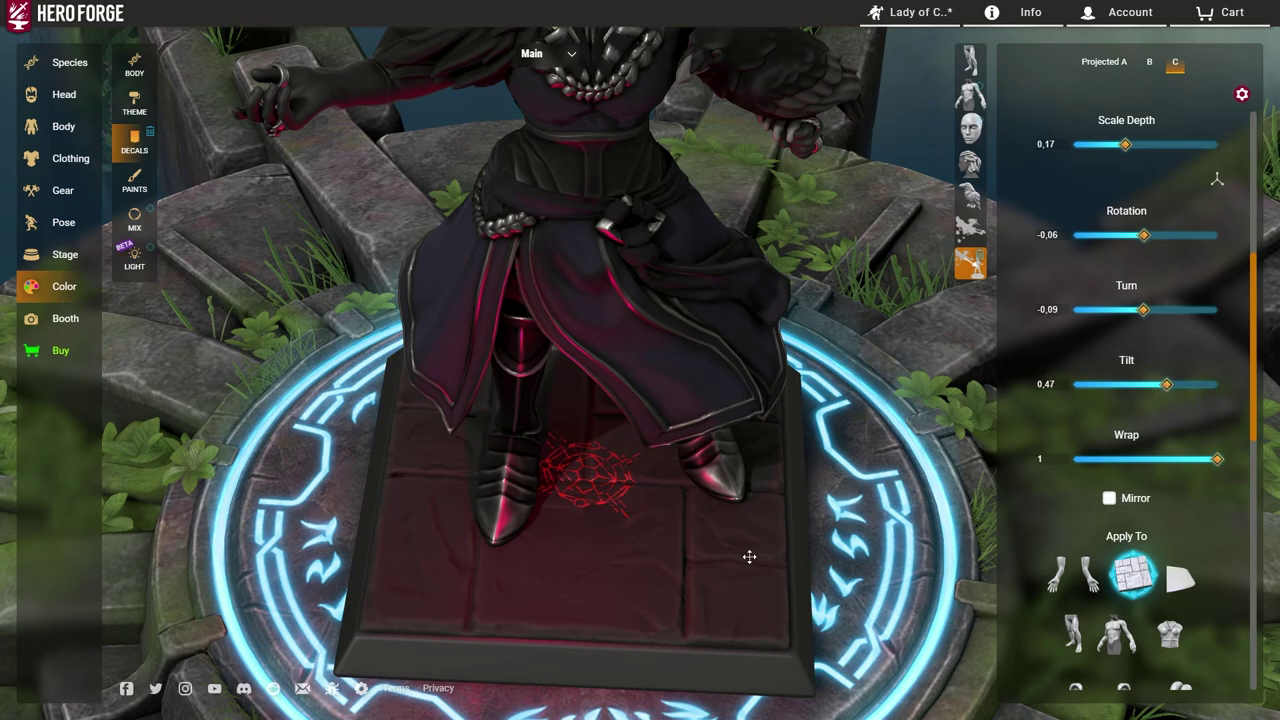
{"action": "scroll", "coordinate": [1150, 420], "scroll_direction": "up", "scroll_amount": 1}
{"action": "scroll", "coordinate": [1122, 430], "scroll_direction": "up", "scroll_amount": 4}
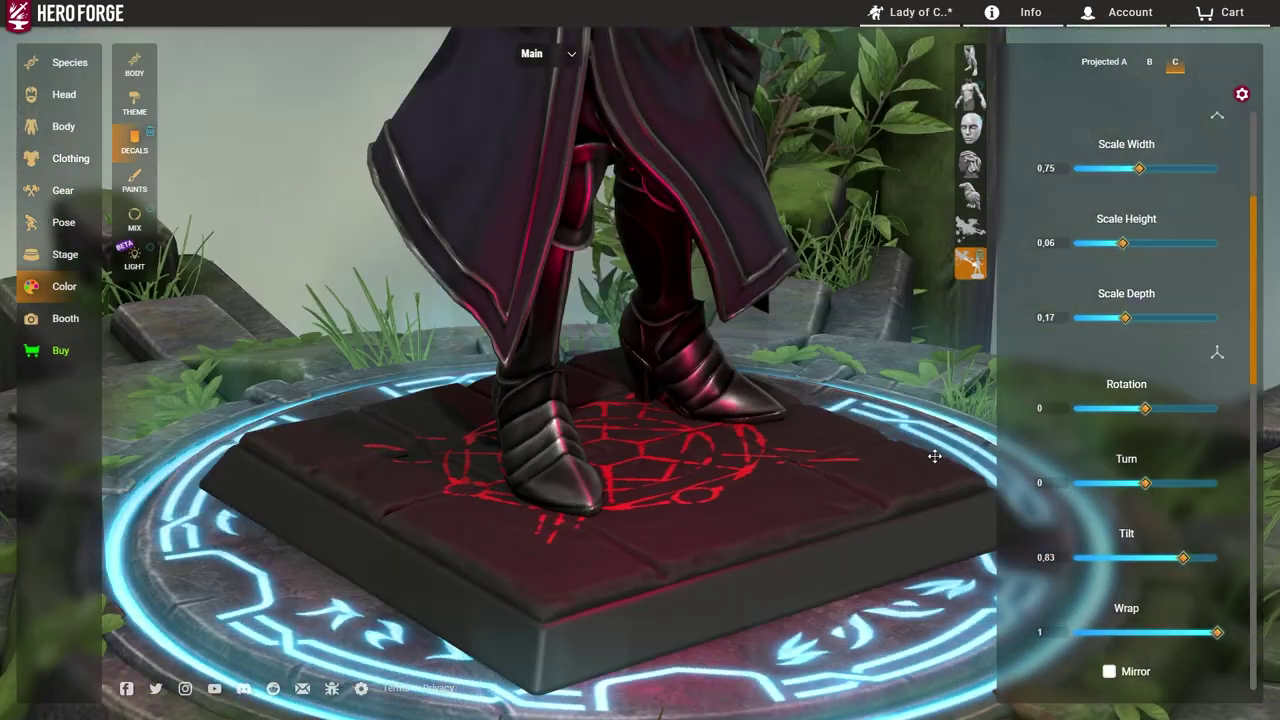
{"action": "scroll", "coordinate": [1150, 345], "scroll_direction": "up", "scroll_amount": 2}
{"action": "left_click", "coordinate": [1150, 342]}
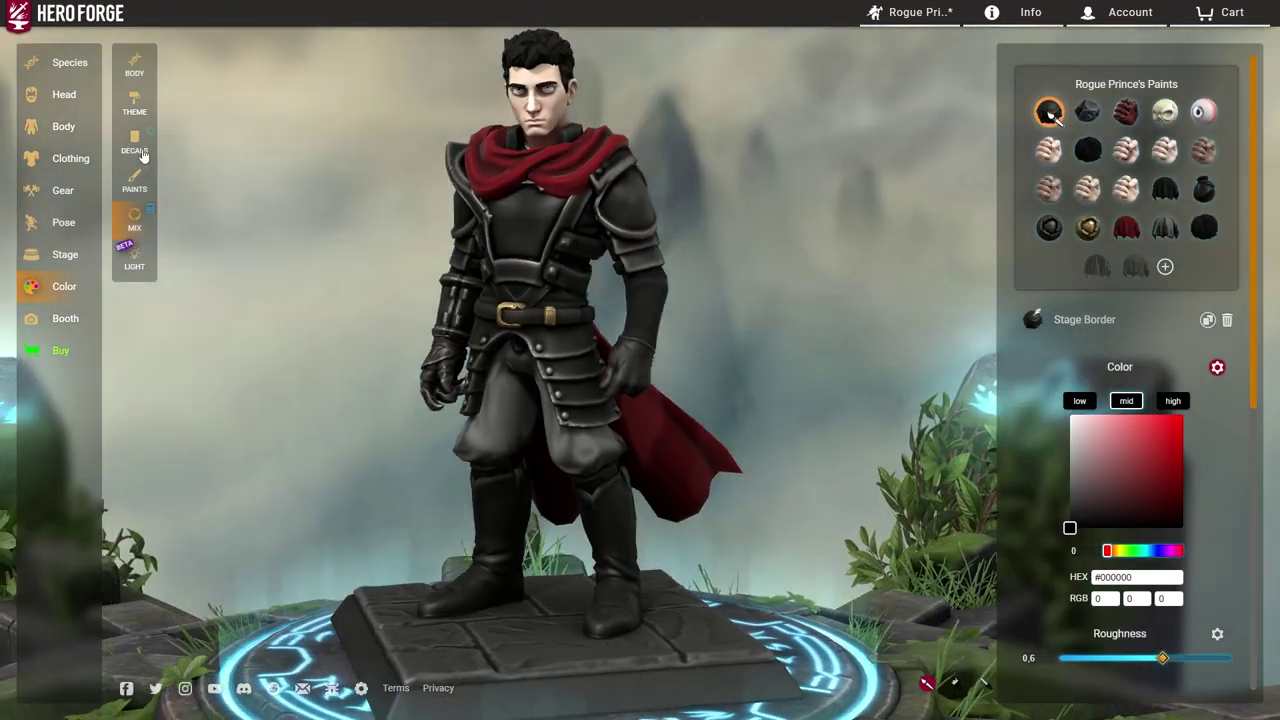
Limit the rogue's red stripe decal to the torso and lower the duelist's thigh wing decal
{"action": "left_click", "coordinate": [140, 150]}
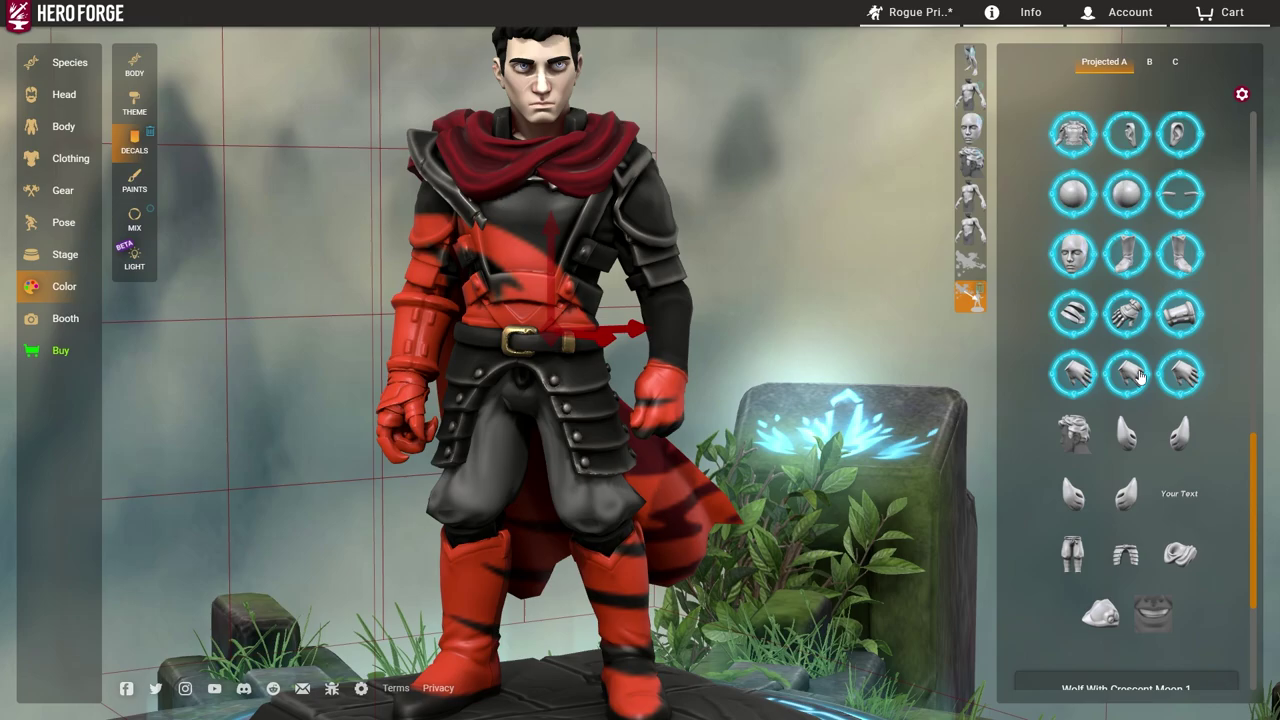
{"action": "left_click", "coordinate": [1150, 345]}
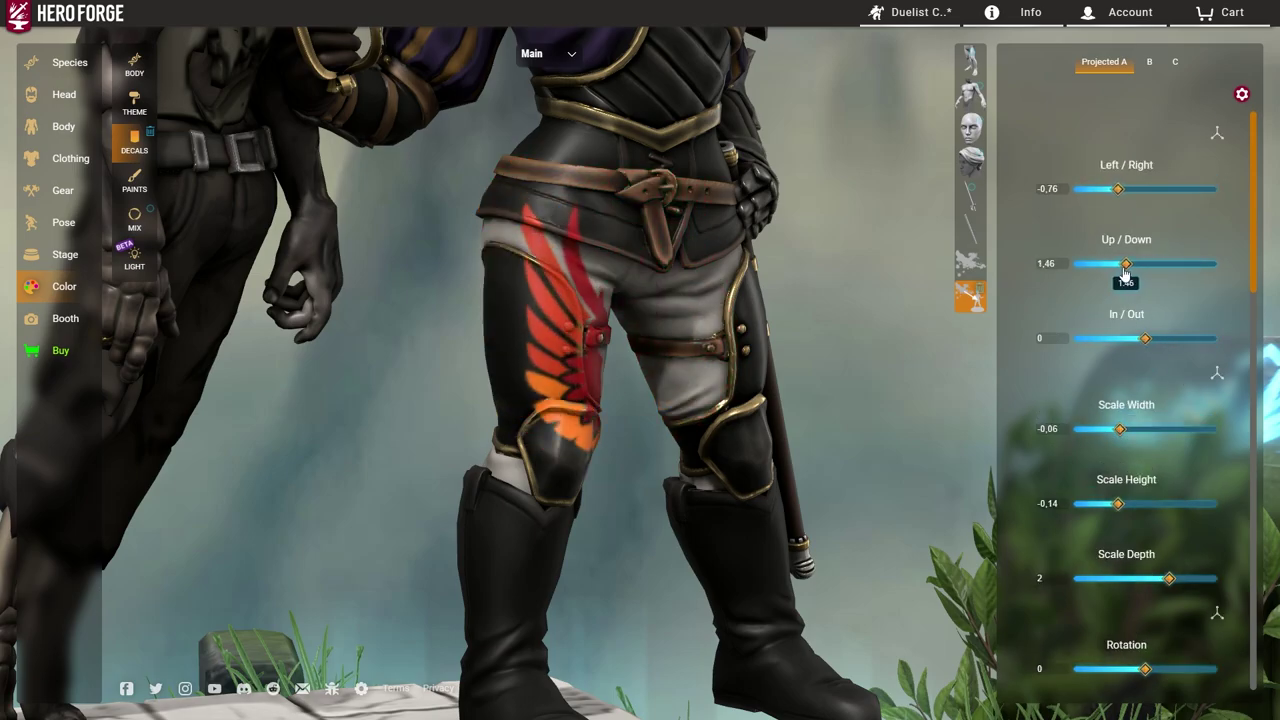
{"action": "left_click_drag", "start_coordinate": [1125, 273], "coordinate": [1122, 430]}
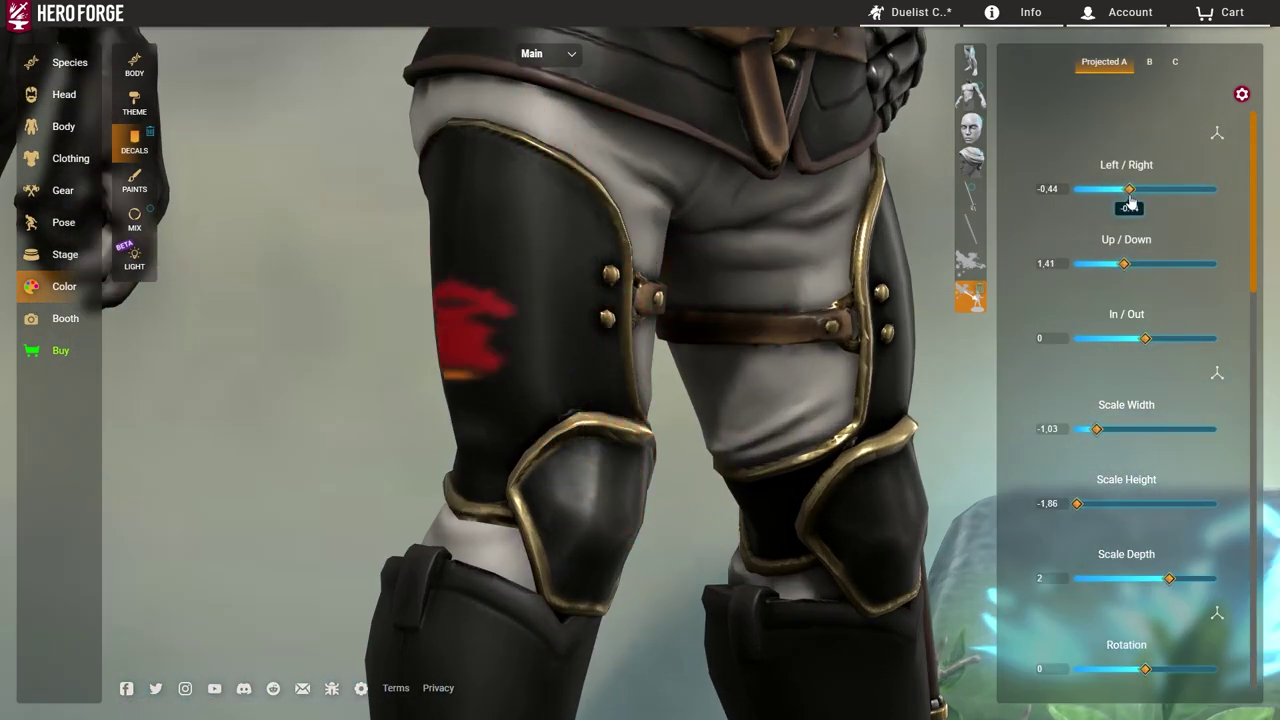
{"action": "left_click", "coordinate": [1217, 132]}
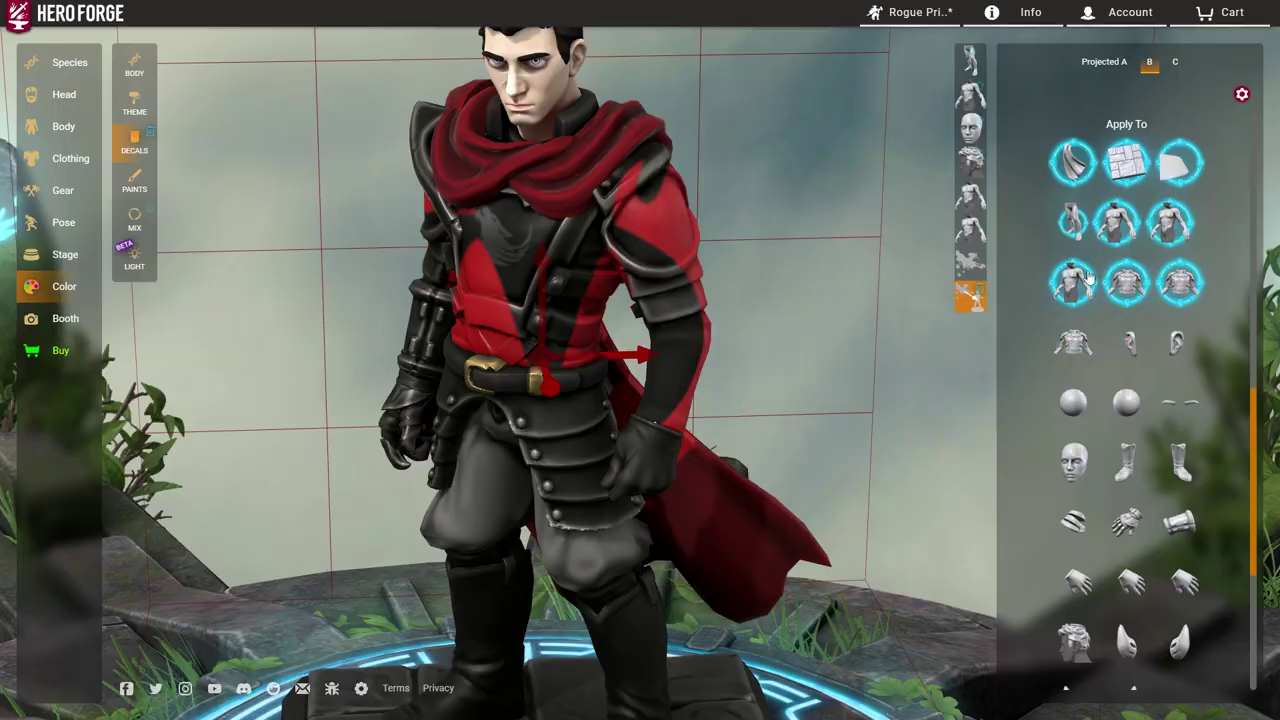
Shrink the red winged shoulder emblem's height and shift it sideways on the shoulder plate
{"action": "left_click", "coordinate": [1126, 283]}
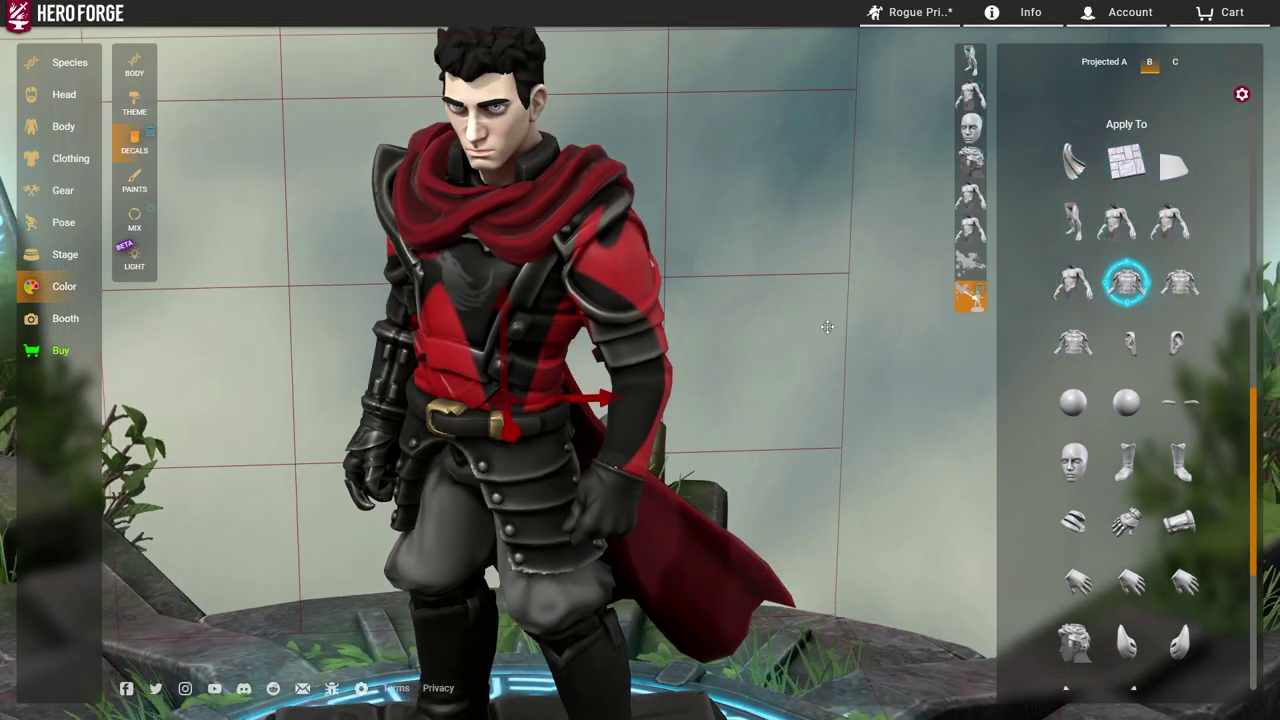
{"action": "left_click_drag", "start_coordinate": [1145, 439], "coordinate": [1112, 440]}
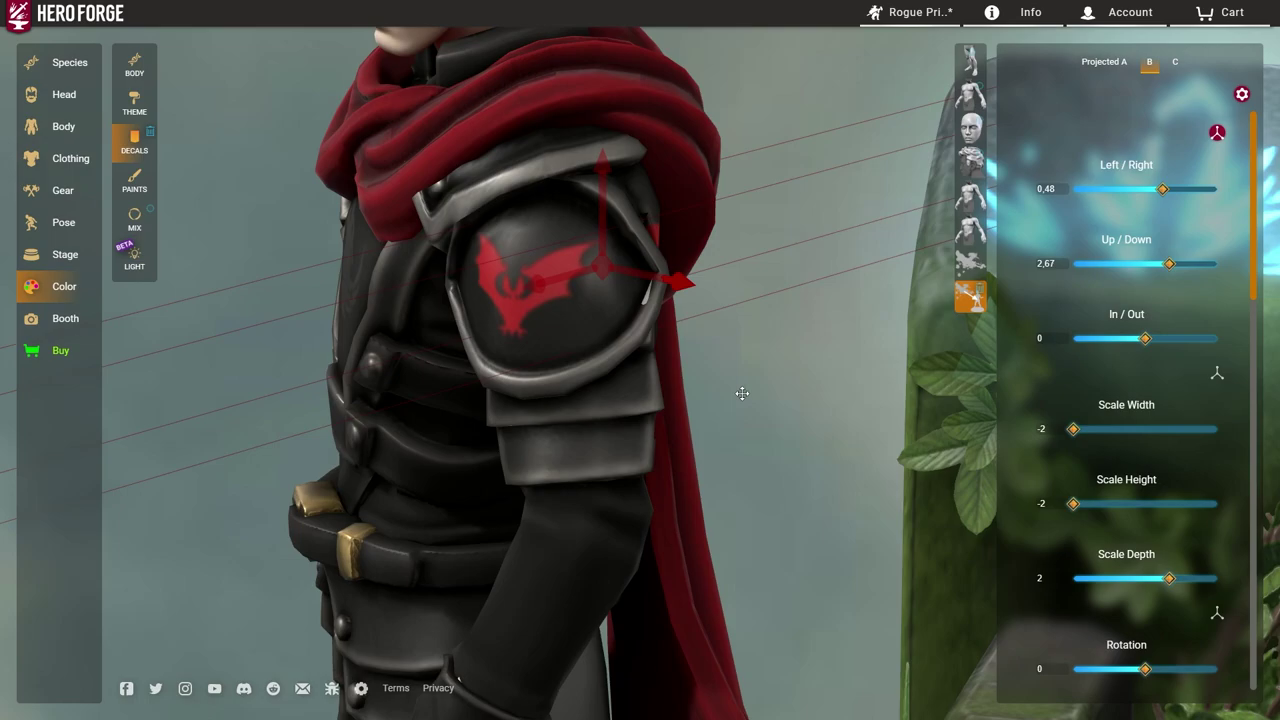
{"action": "left_click_drag", "start_coordinate": [1162, 189], "coordinate": [1156, 189]}
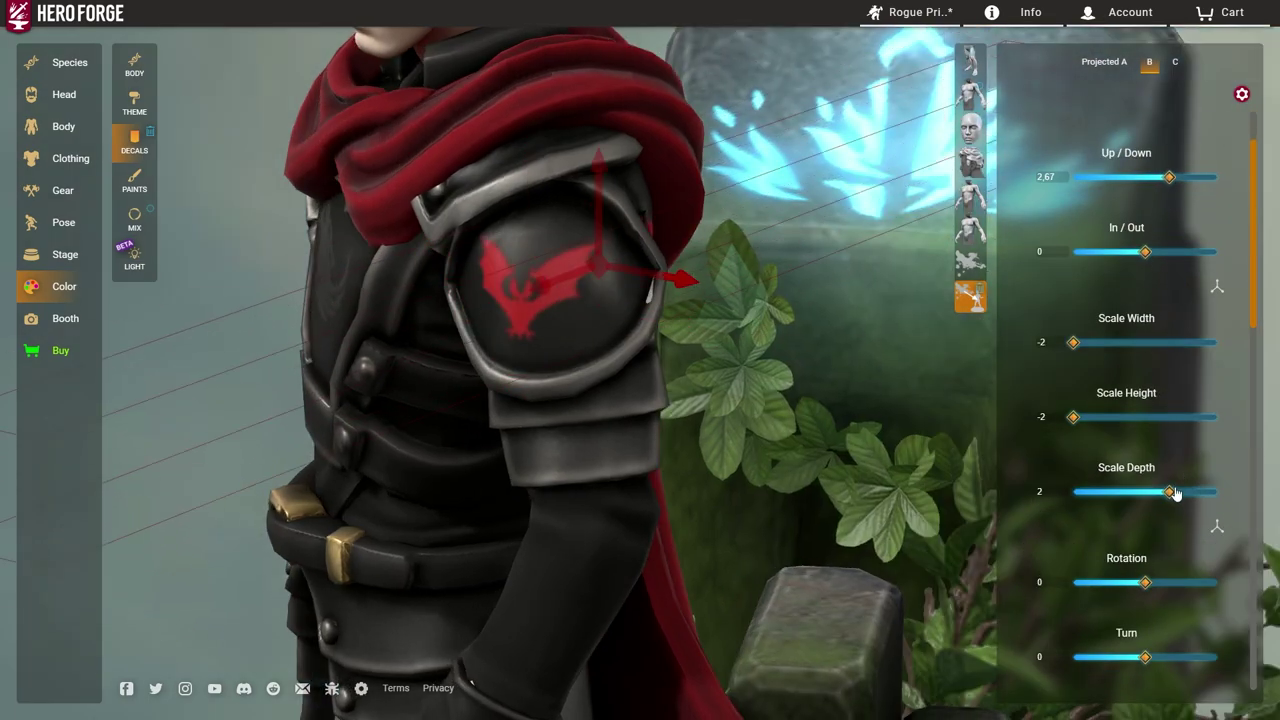
{"action": "scroll", "coordinate": [1154, 610], "scroll_direction": "down", "scroll_amount": 3}
{"action": "left_click_drag", "start_coordinate": [1217, 545], "coordinate": [1139, 545]}
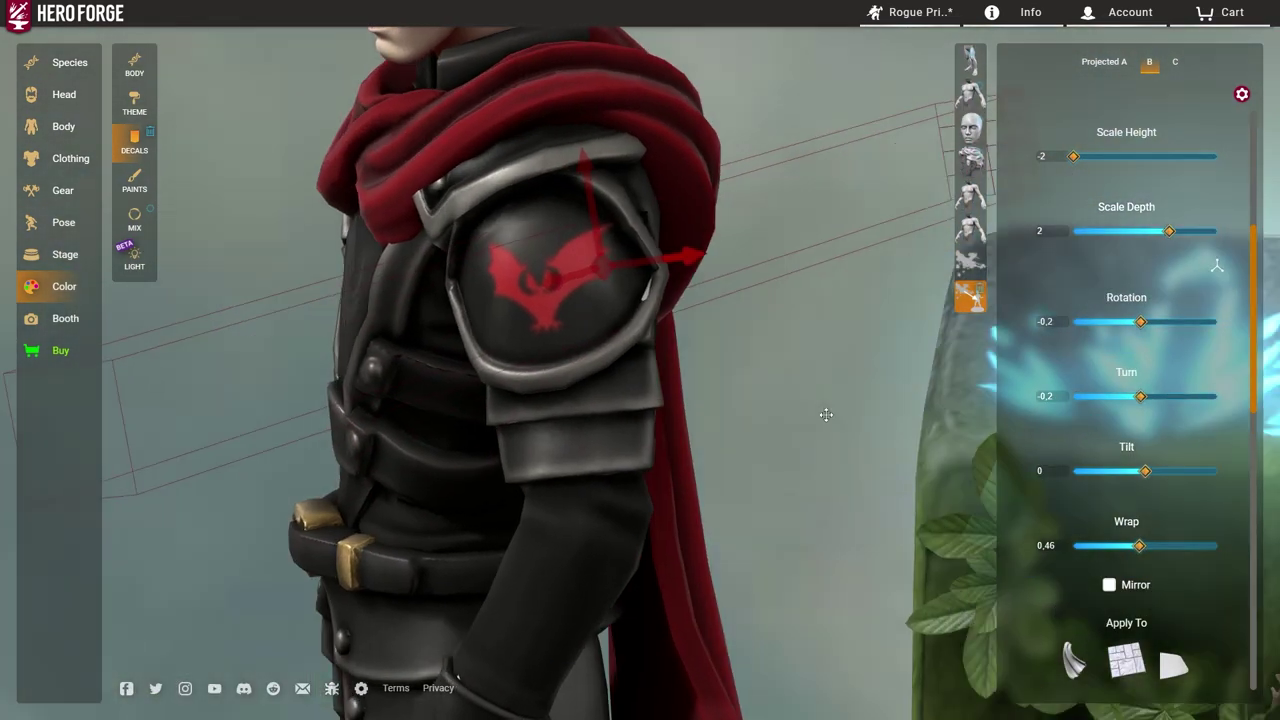
{"action": "scroll", "coordinate": [1100, 420], "scroll_direction": "up", "scroll_amount": 5}
Narrow the shoulder emblem and fine-tune its rotation and wrap on the plate
{"action": "left_click", "coordinate": [1080, 429]}
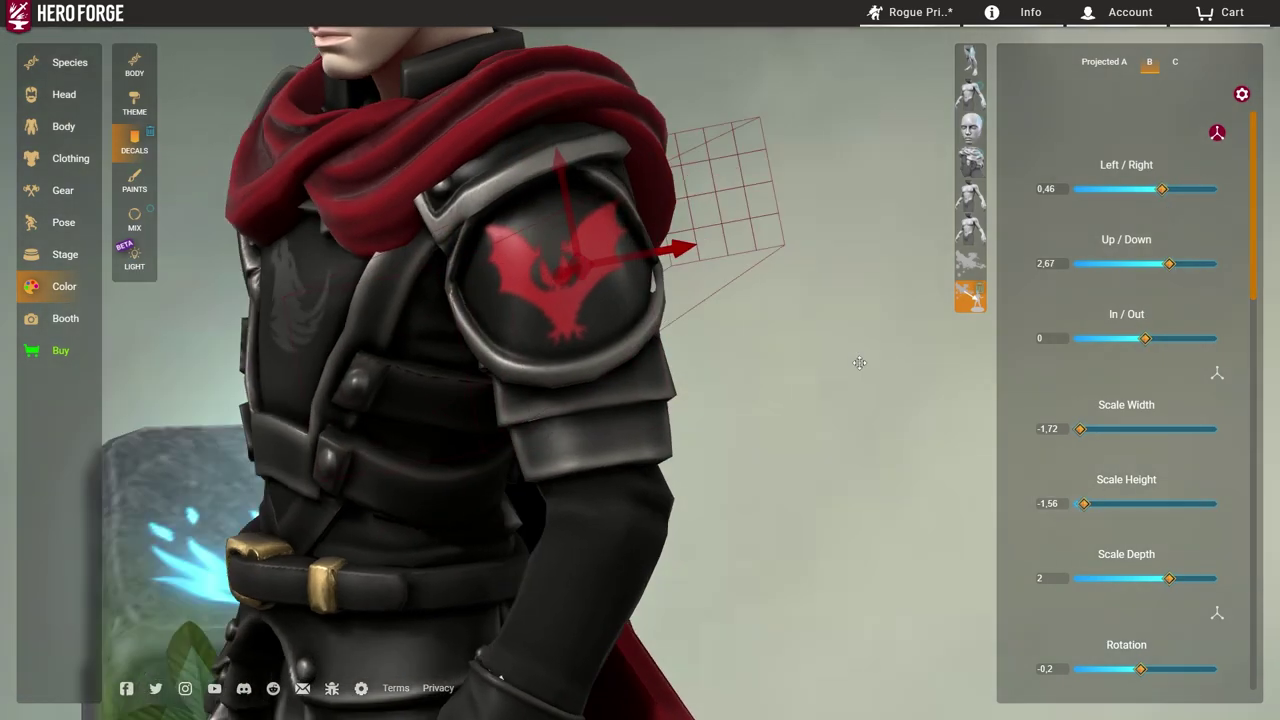
{"action": "left_click_drag", "start_coordinate": [1083, 503], "coordinate": [1087, 503]}
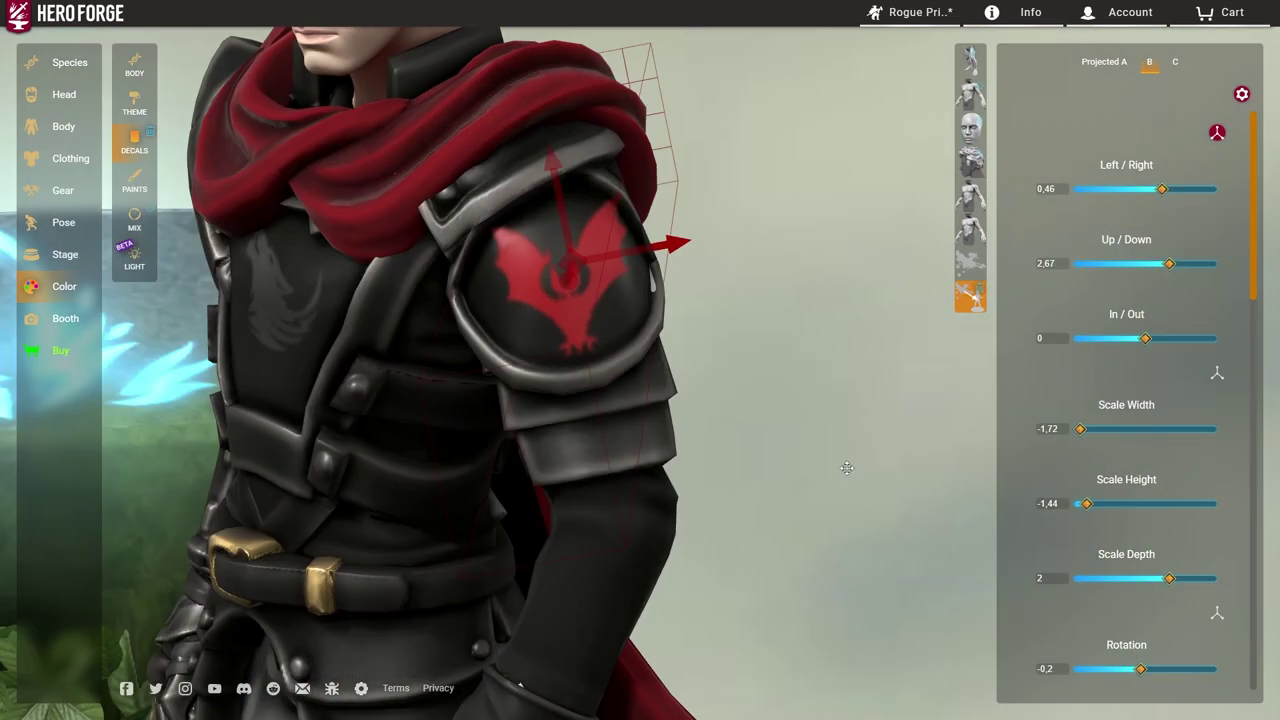
{"action": "scroll", "coordinate": [1120, 500], "scroll_direction": "down", "scroll_amount": 5}
{"action": "left_click_drag", "start_coordinate": [1141, 408], "coordinate": [1139, 408]}
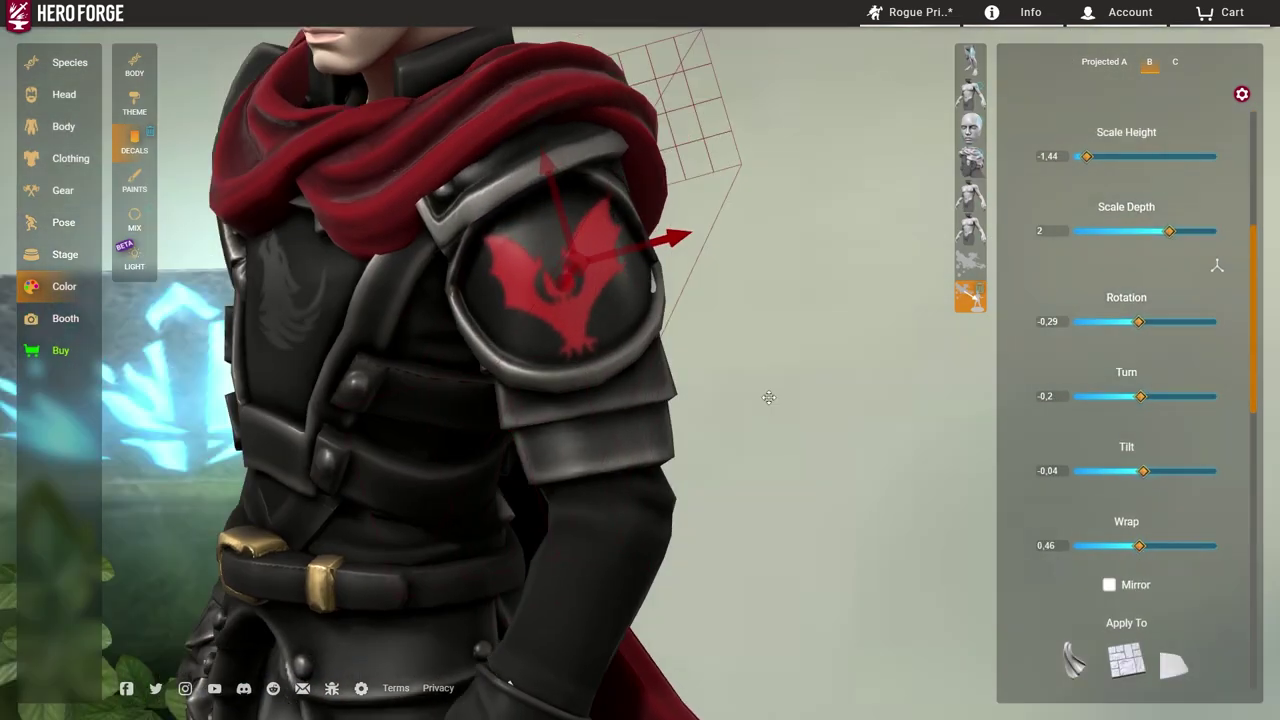
{"action": "left_click", "coordinate": [849, 446]}
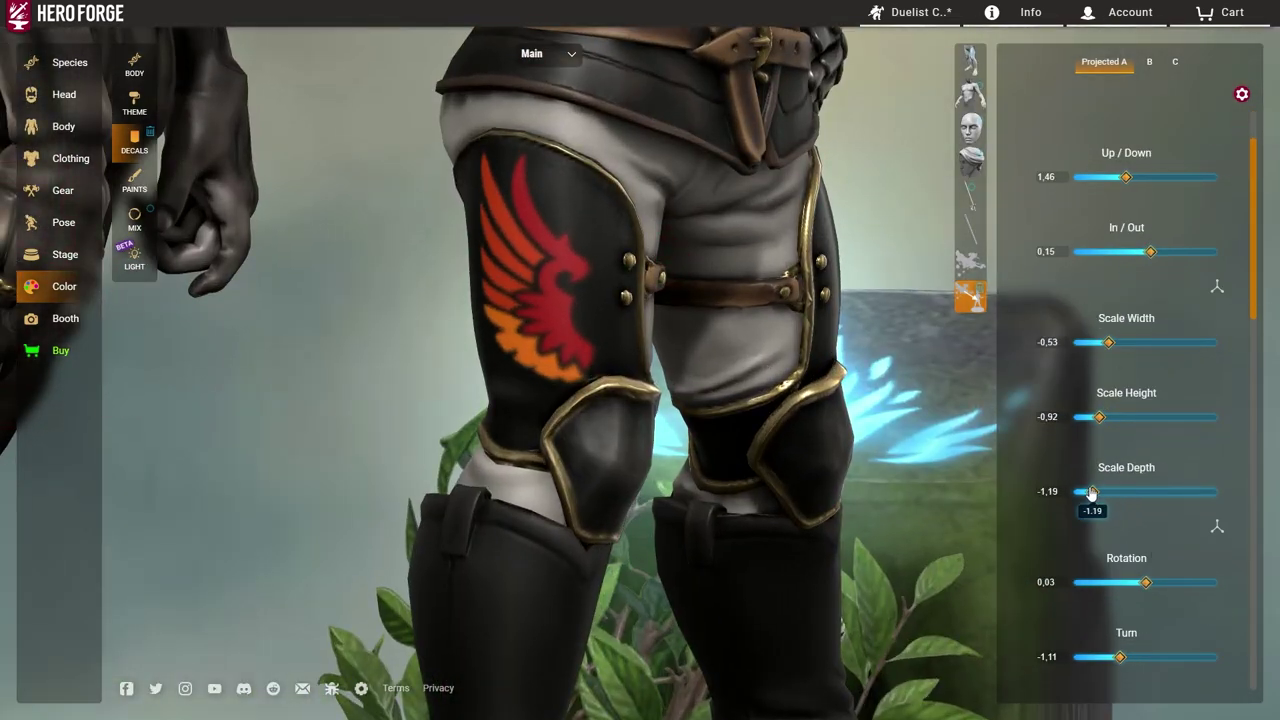
Reduce the thigh wing decal's Scale Depth so it sits fully on the black plate
{"action": "left_click_drag", "start_coordinate": [1091, 493], "coordinate": [1077, 492]}
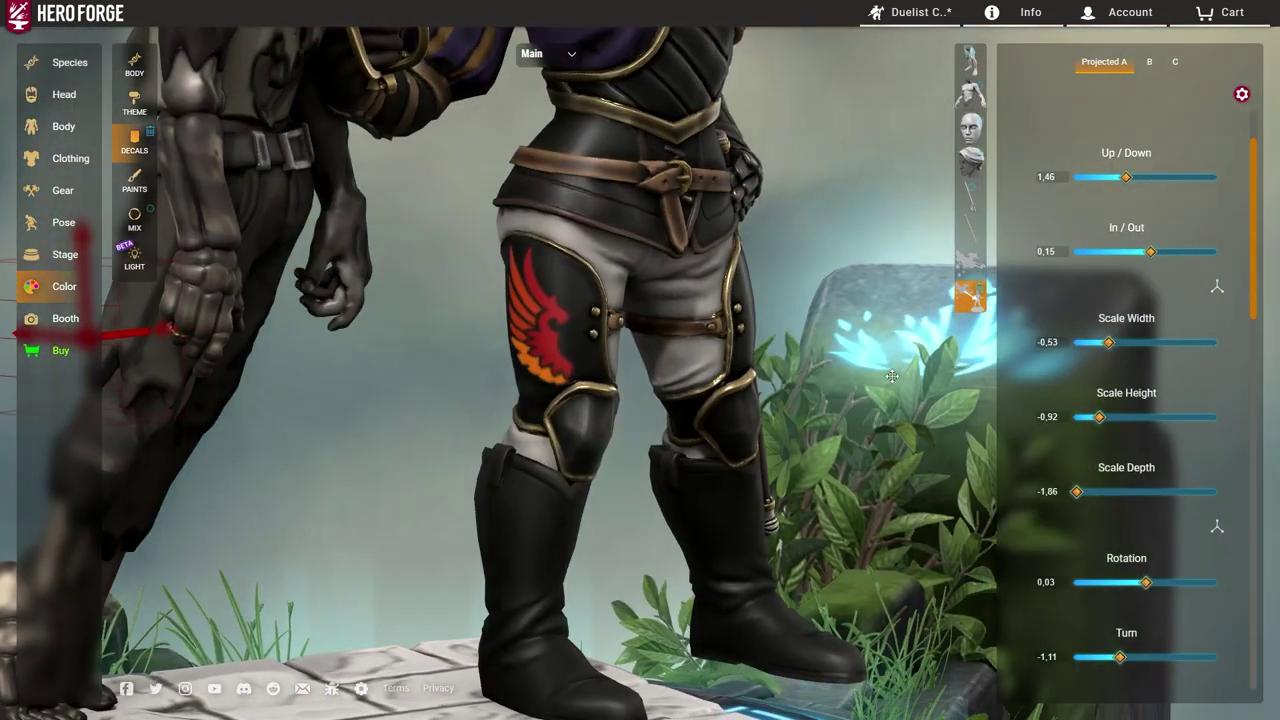